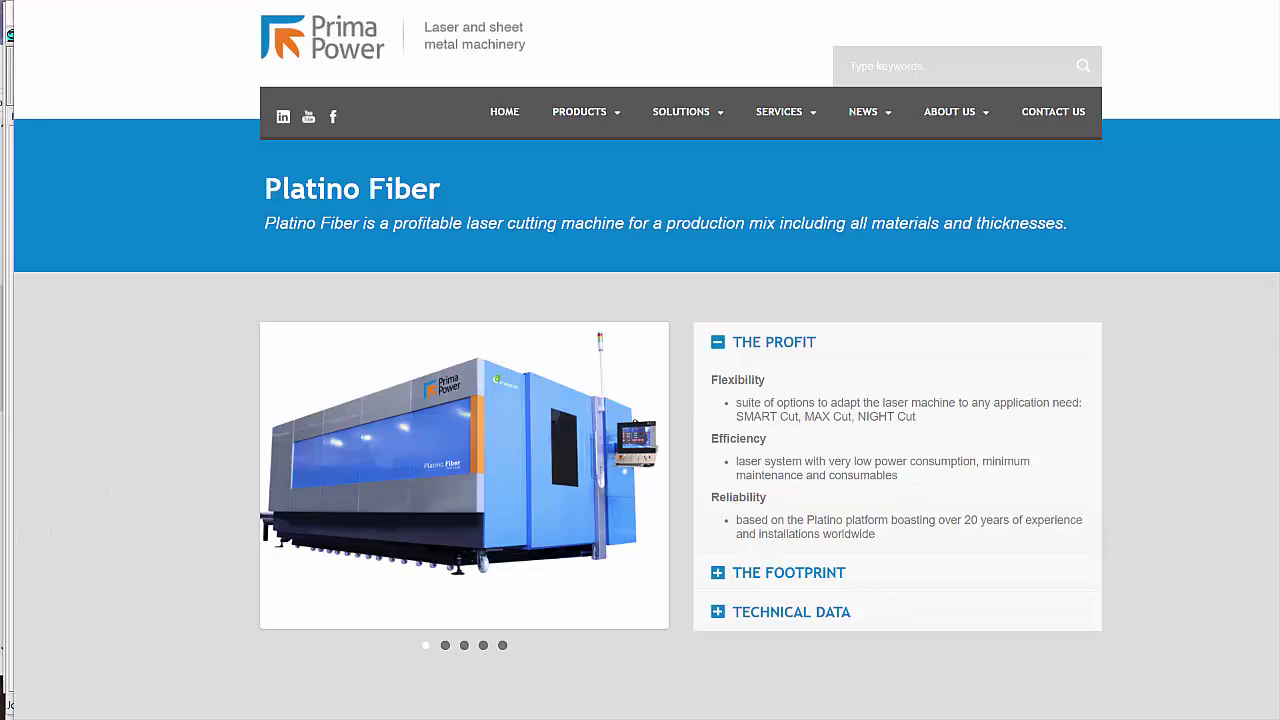
- Switch from the Prima Power Platino Fiber page to the Fabrication Supported Post Processors List
{"action": "key", "text": "alt+Tab"}
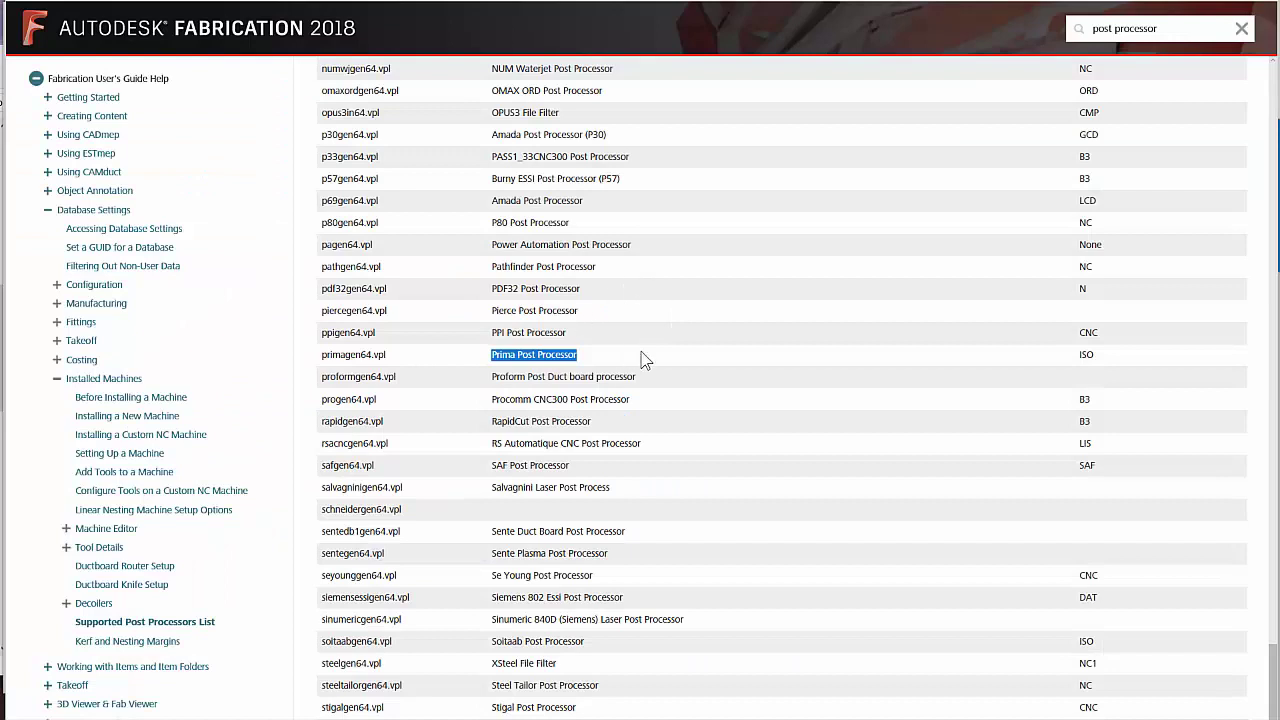
- Highlight 'Prima Post Processor' in the primagen64.vpl row of the help list
{"action": "left_click", "coordinate": [588, 366]}
{"action": "left_click_drag", "start_coordinate": [506, 354], "coordinate": [552, 354]}
{"action": "left_click", "coordinate": [609, 355]}
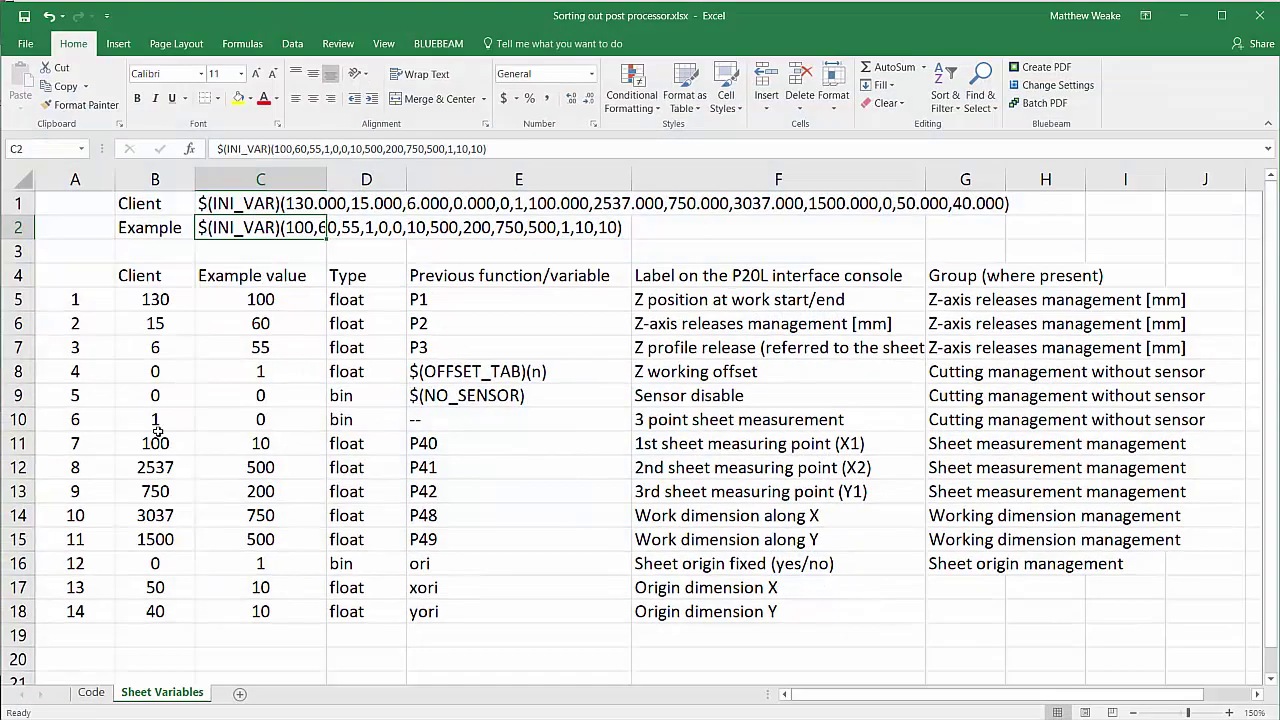
- On the Code sheet, read the G08, G92 and G71 (Metric) codes and their meanings
{"action": "left_click", "coordinate": [92, 692]}
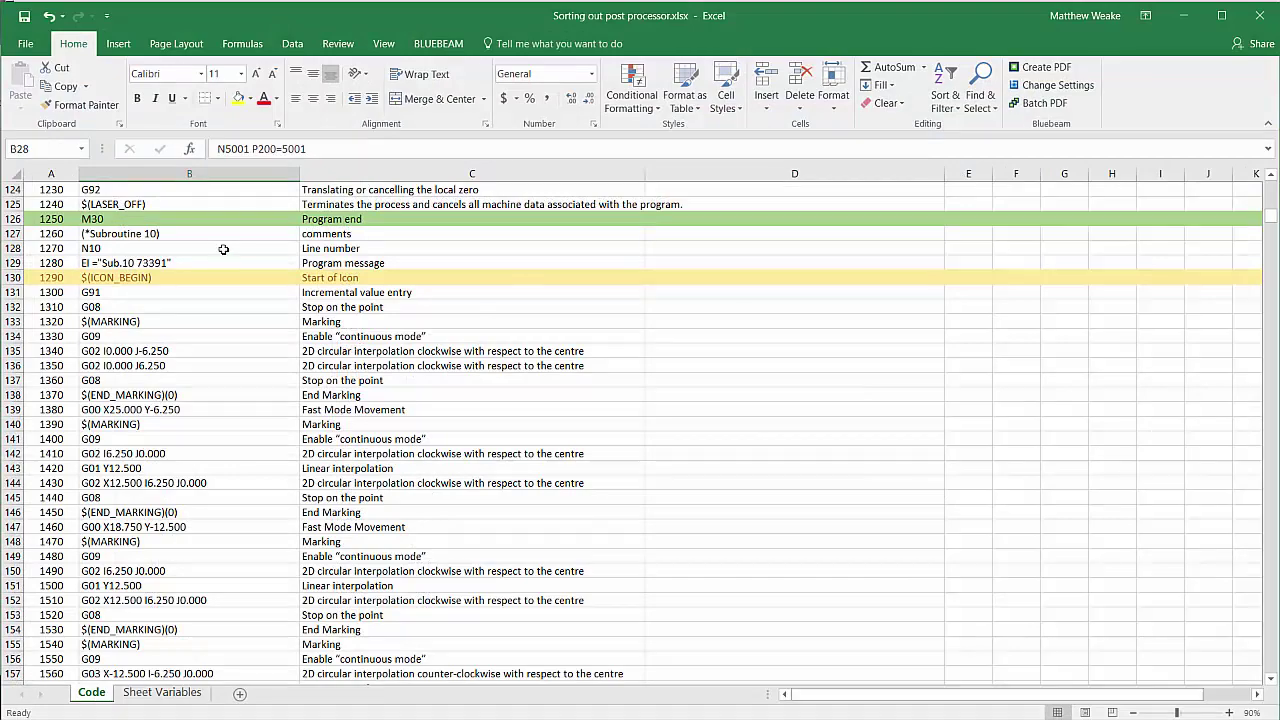
{"action": "scroll", "coordinate": [223, 249], "scroll_direction": "up", "scroll_amount": 17}
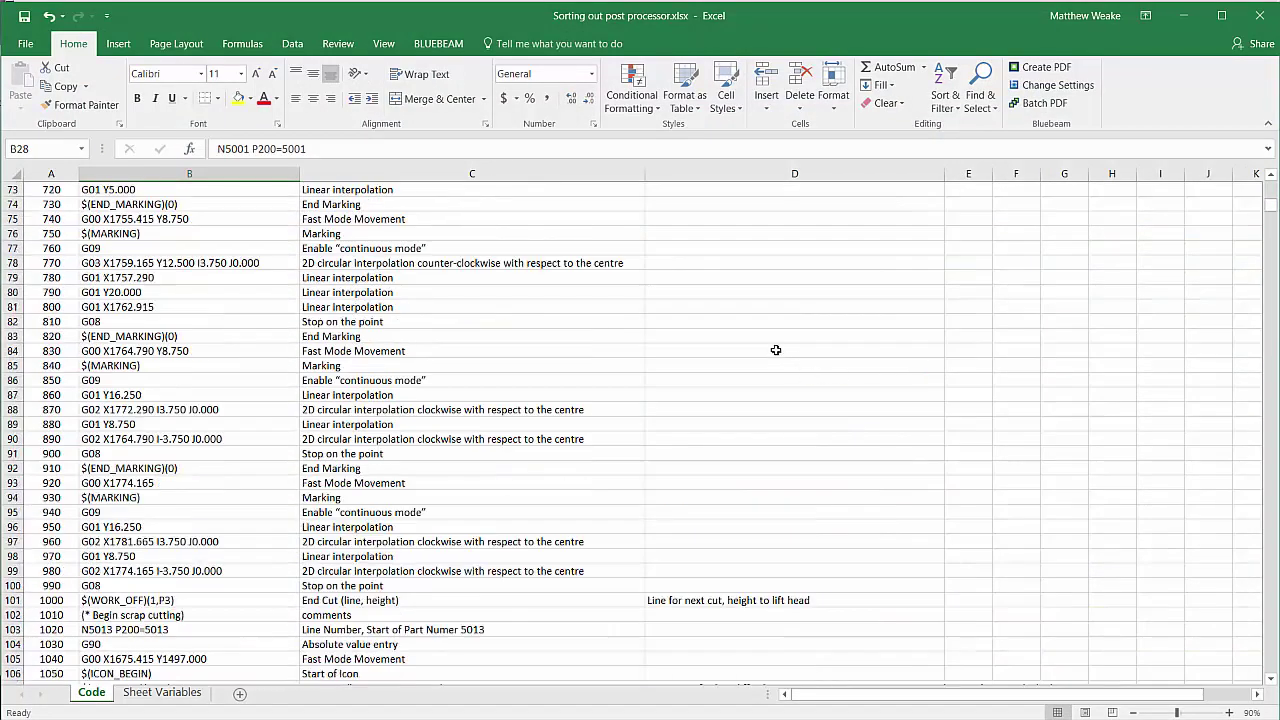
{"action": "scroll", "coordinate": [775, 350], "scroll_direction": "up", "scroll_amount": 20}
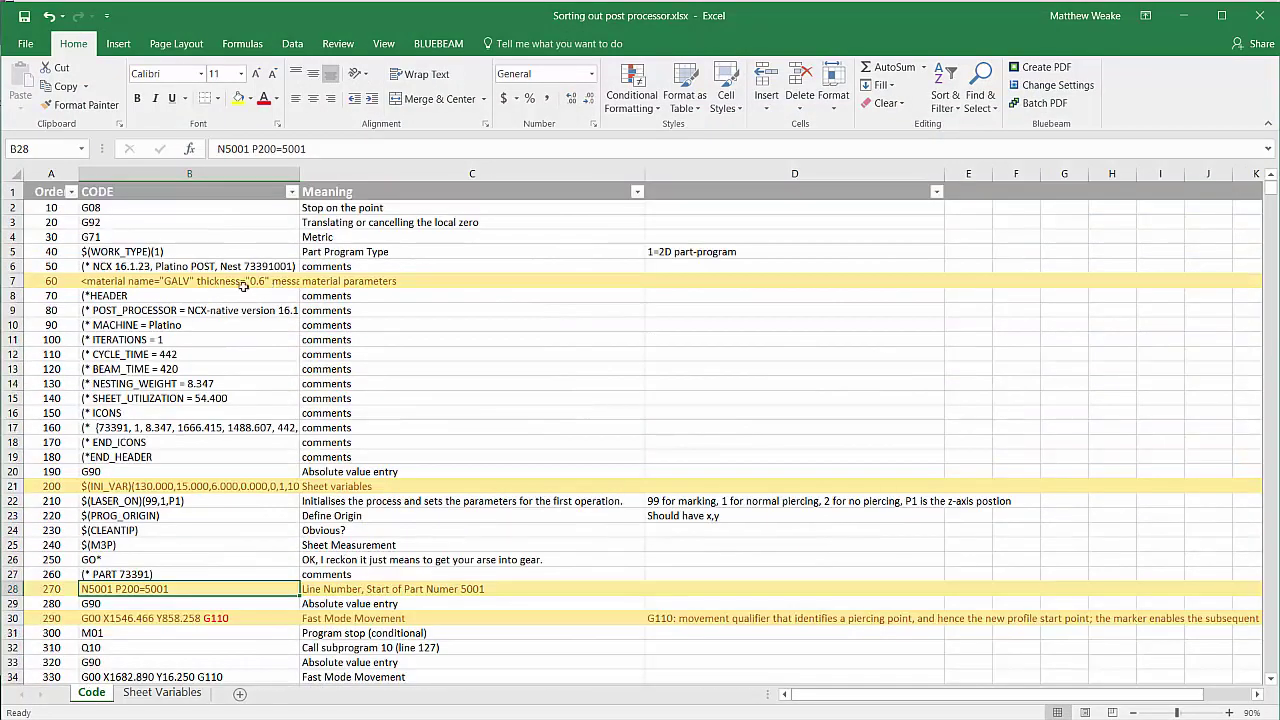
{"action": "left_click", "coordinate": [128, 209]}
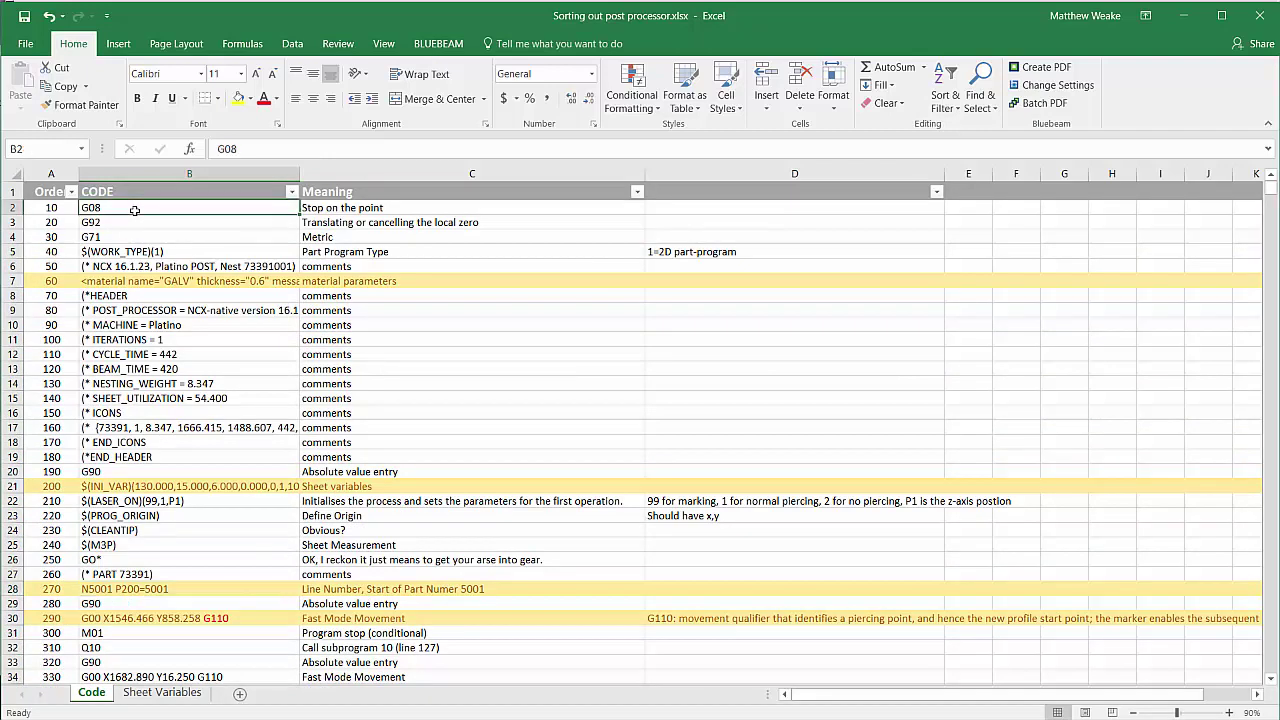
{"action": "left_click", "coordinate": [376, 209]}
{"action": "left_click", "coordinate": [374, 224]}
{"action": "left_click", "coordinate": [356, 239]}
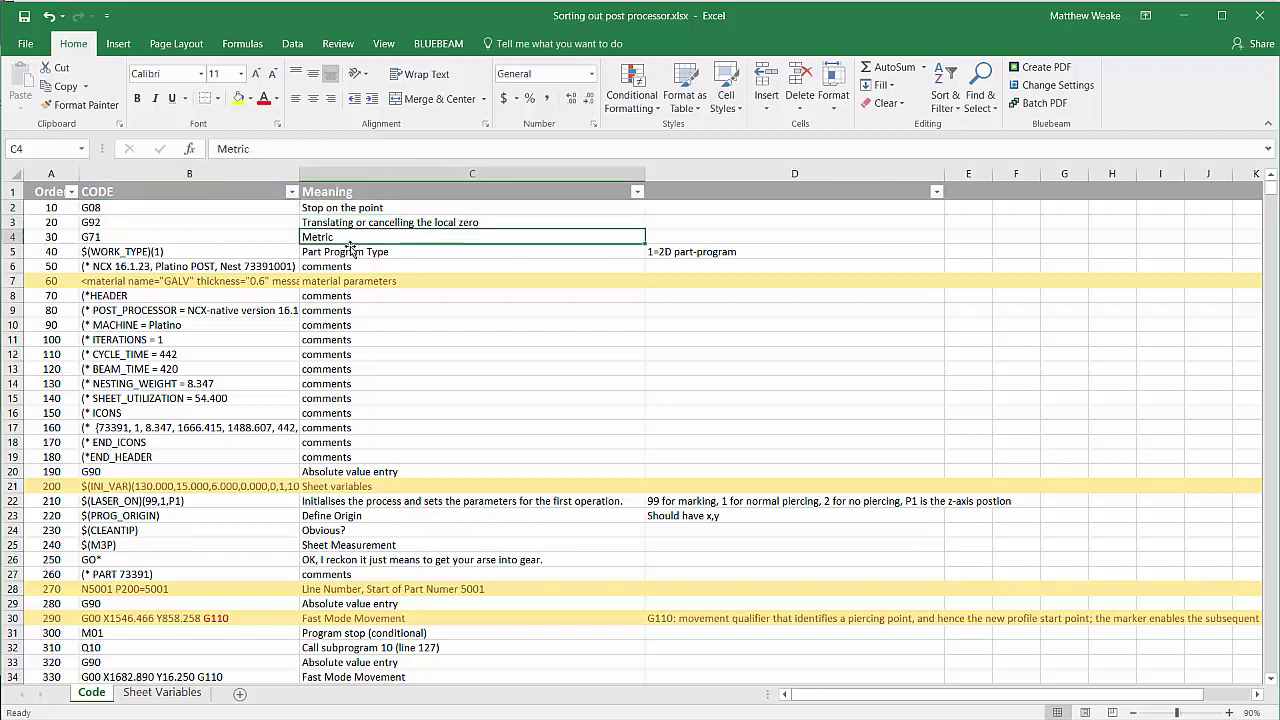
- Inspect the $(WORK_TYPE), NCX Platino POST comment, *HEADER and material parameter lines
{"action": "left_click", "coordinate": [196, 253]}
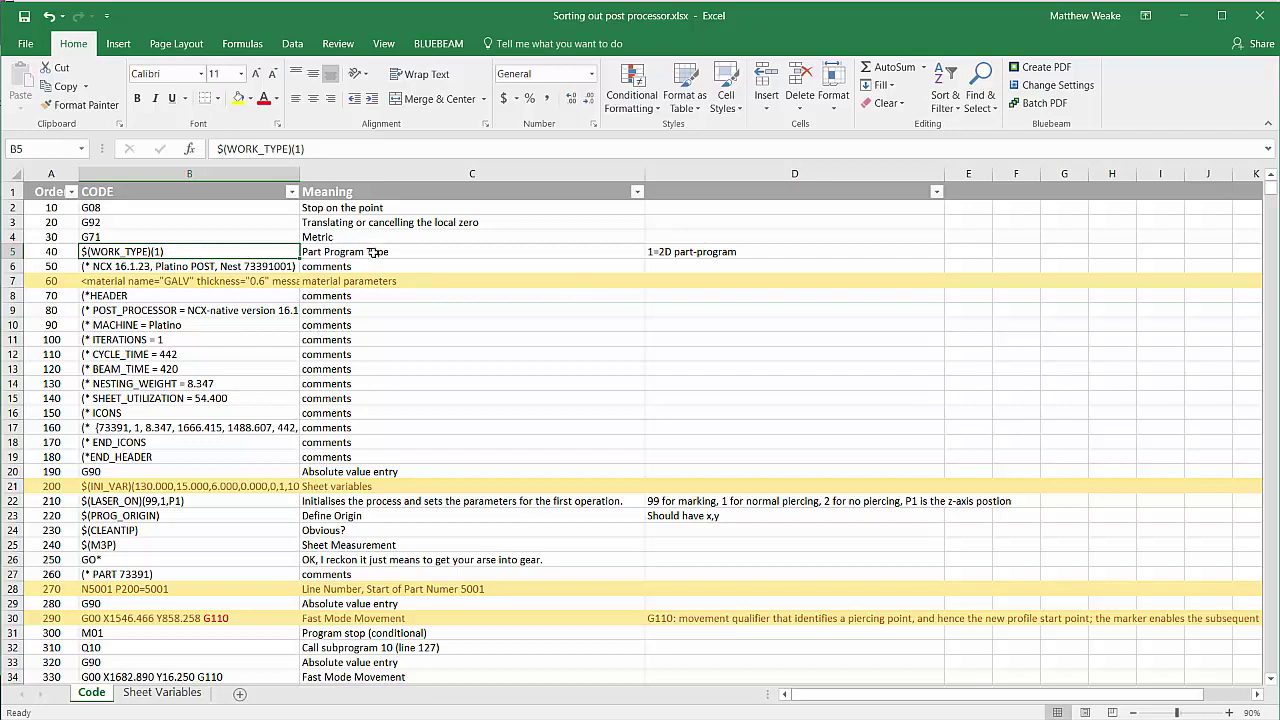
{"action": "left_click", "coordinate": [206, 270]}
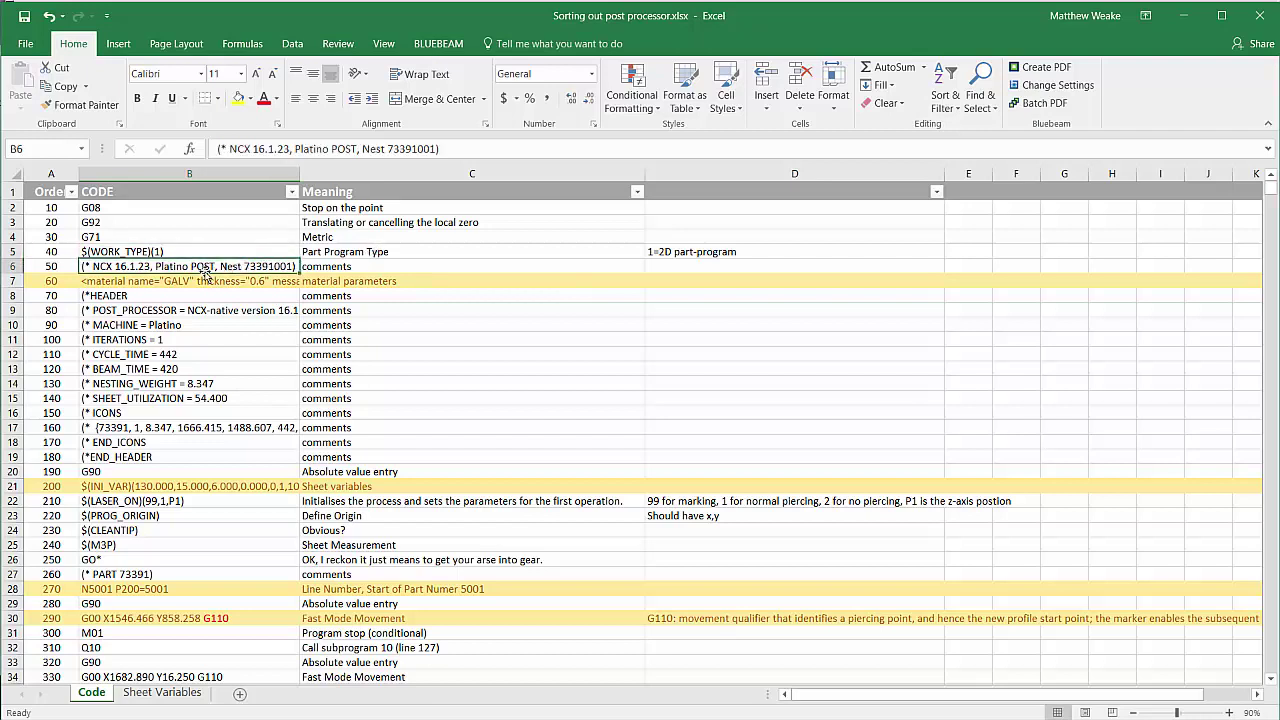
{"action": "left_click", "coordinate": [184, 295]}
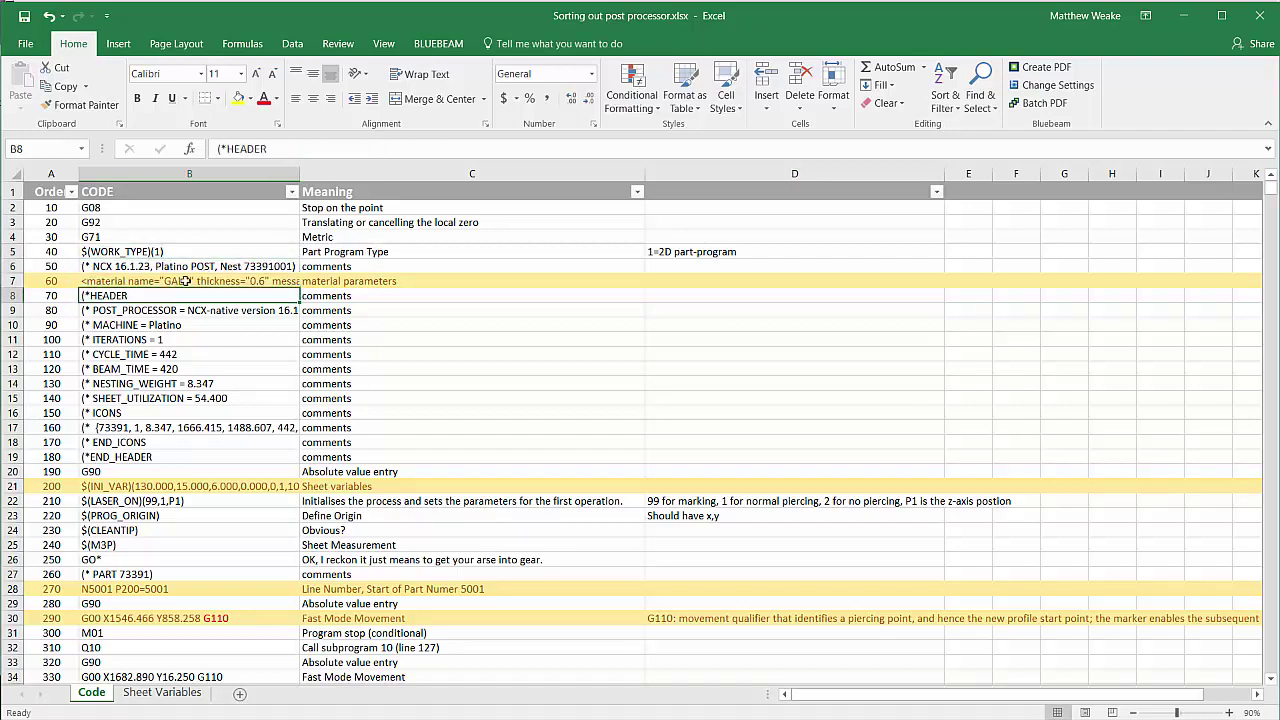
{"action": "left_click", "coordinate": [185, 281]}
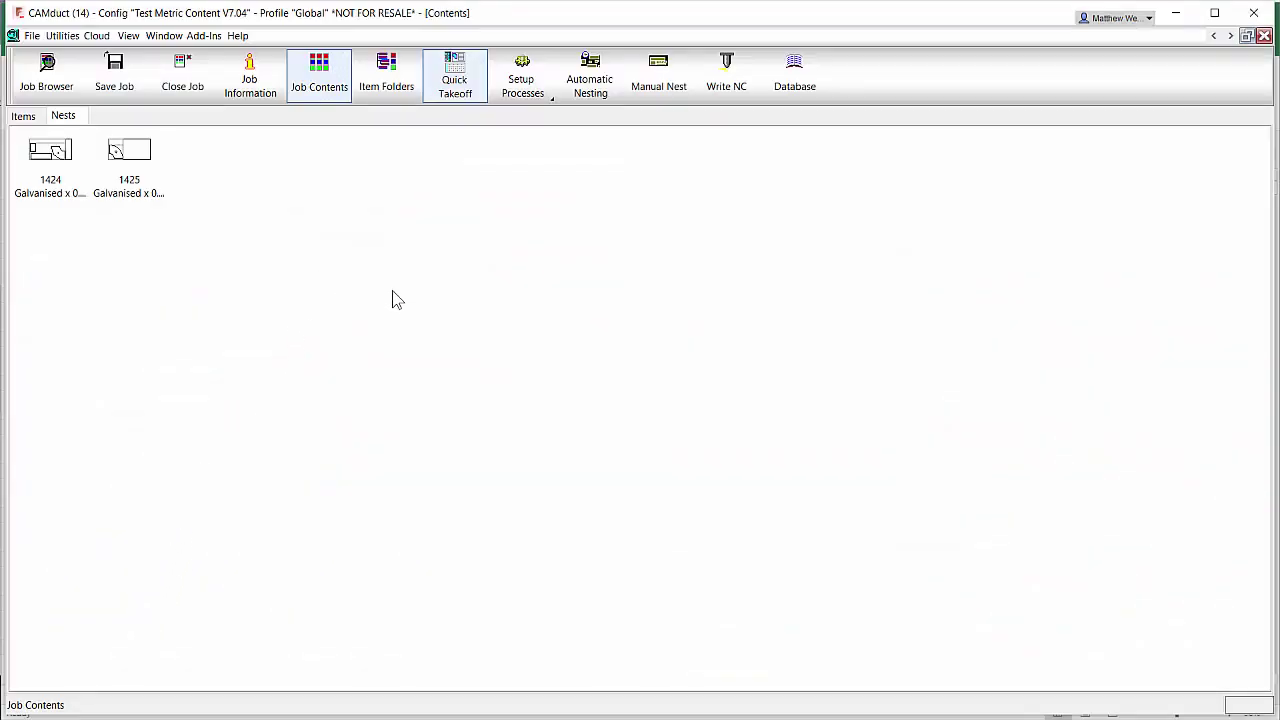
- Open the Prima Laser machine's setup from File > Setup > Installed Machines
{"action": "left_click", "coordinate": [32, 35]}
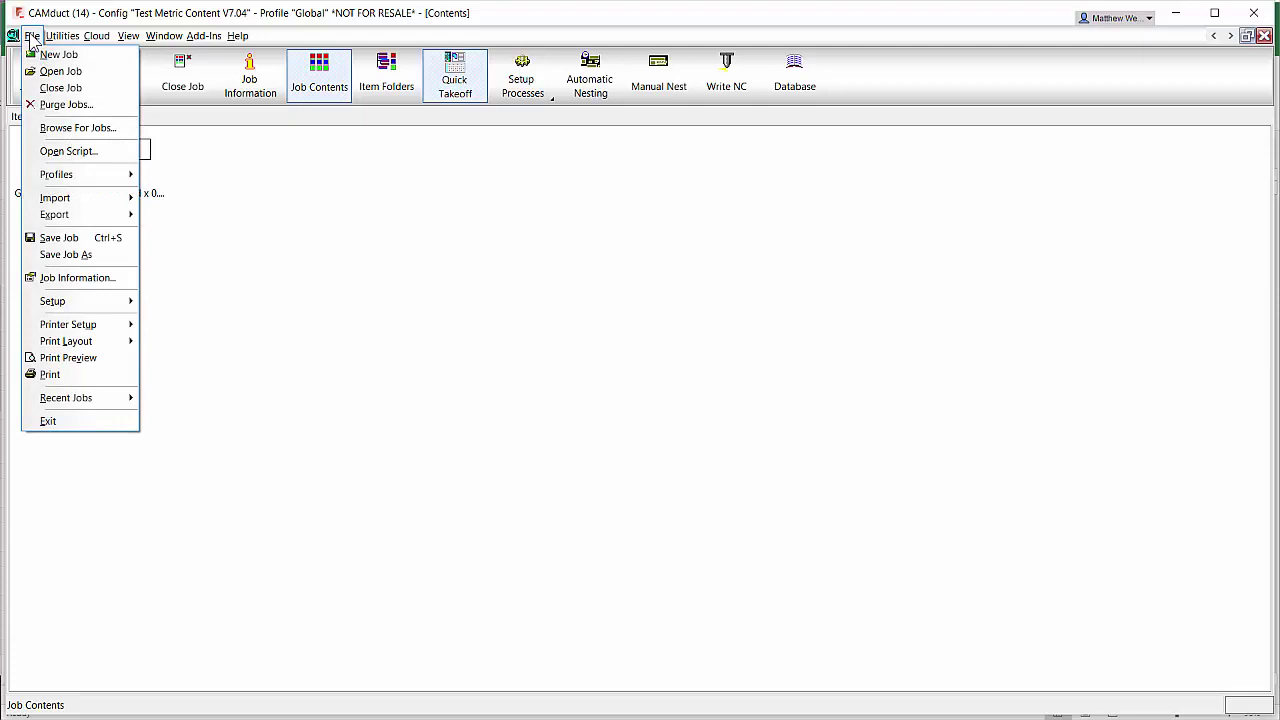
{"action": "mouse_move", "coordinate": [89, 307]}
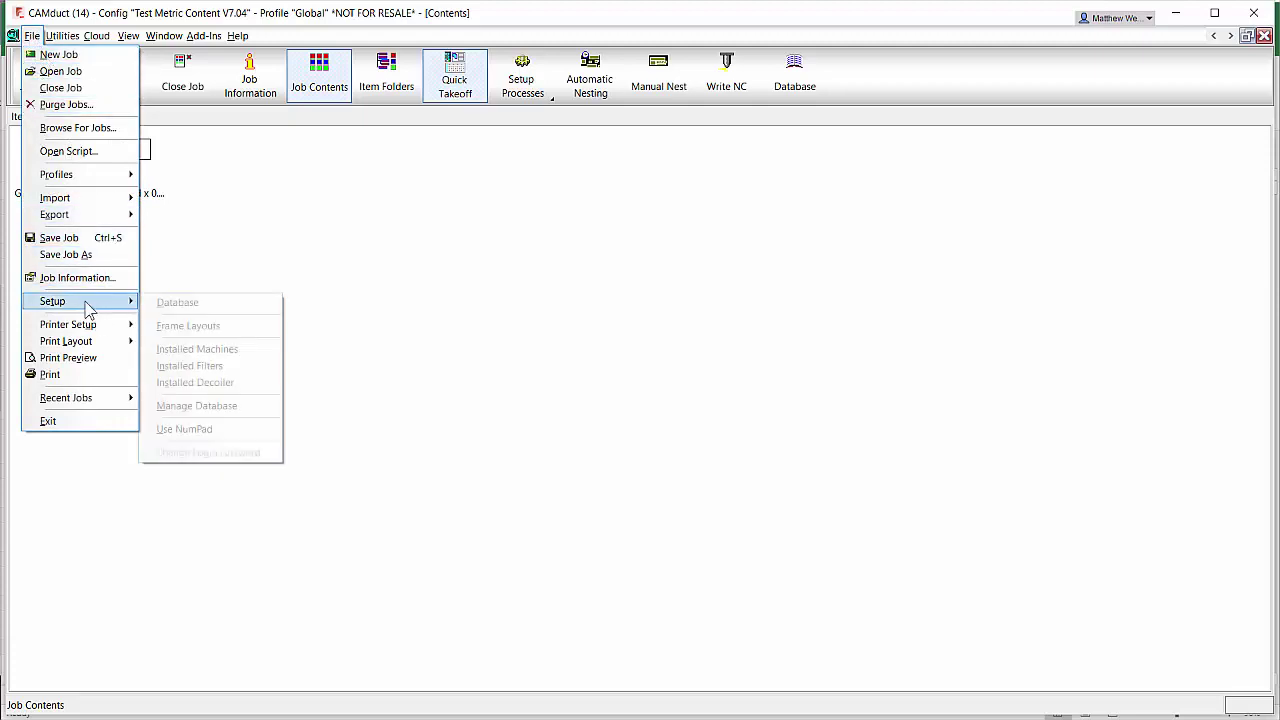
{"action": "left_click", "coordinate": [185, 349]}
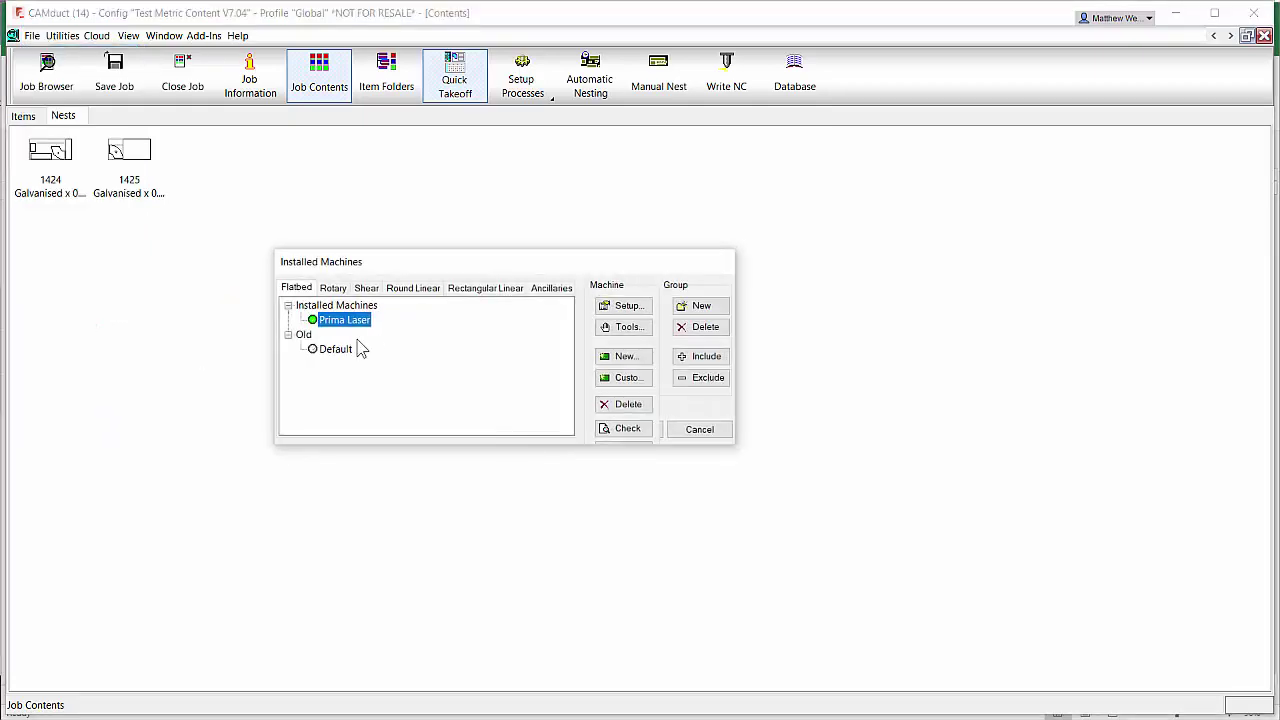
{"action": "left_click", "coordinate": [628, 306]}
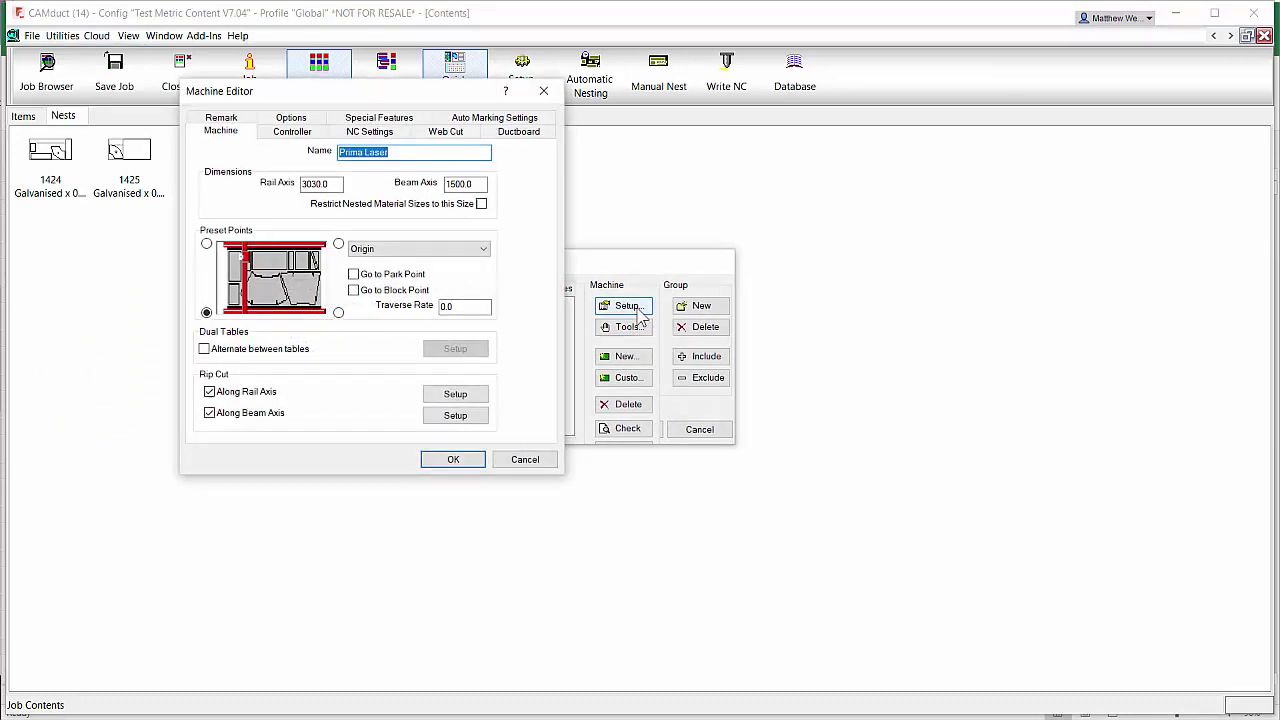
- Check the controller's txt file extension, then review the NC Settings page
{"action": "left_click", "coordinate": [321, 135]}
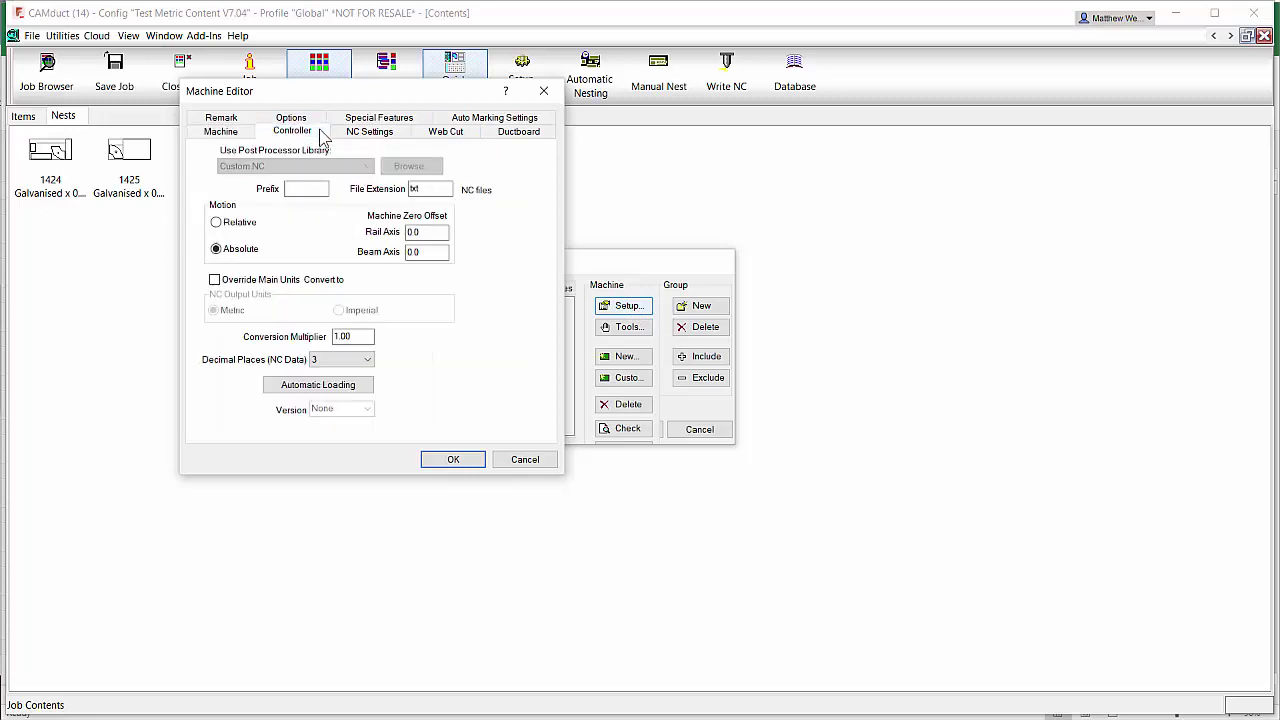
{"action": "double_click", "coordinate": [429, 189]}
{"action": "left_click", "coordinate": [390, 134]}
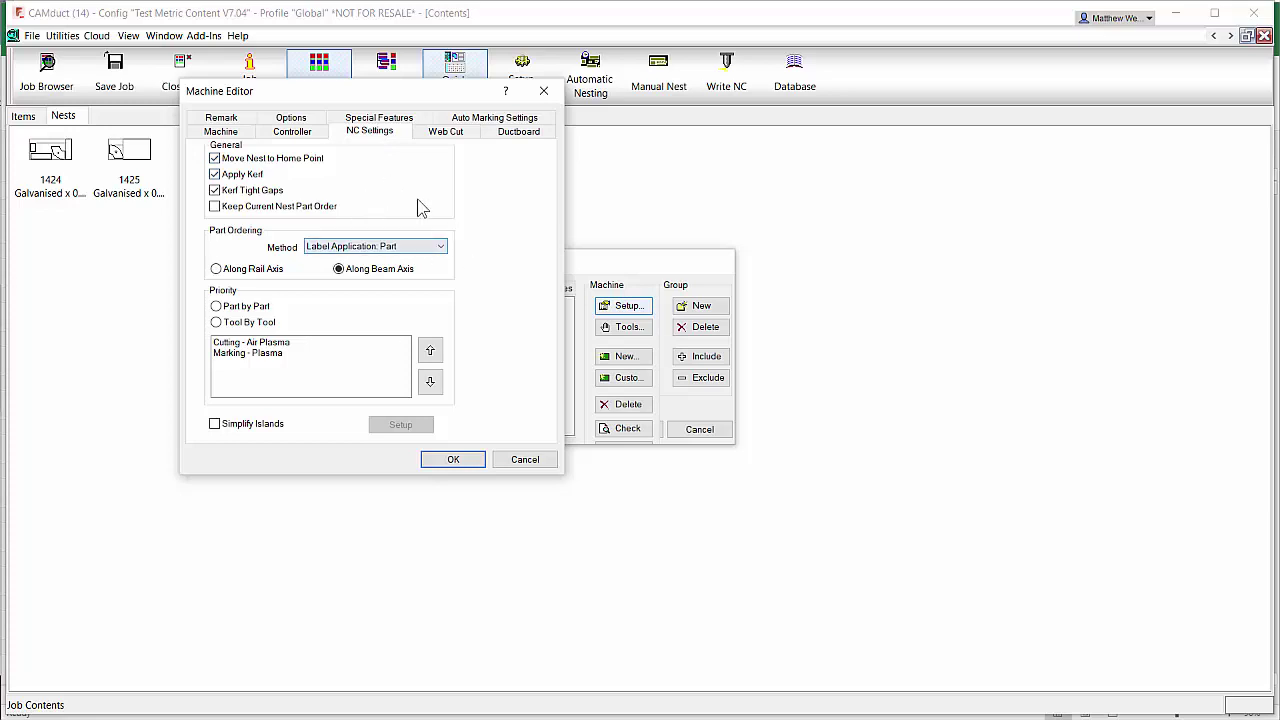
- Review the Web Cut, Ductboard, Auto Marking, Special Features and Options pages in turn
{"action": "left_click", "coordinate": [453, 134]}
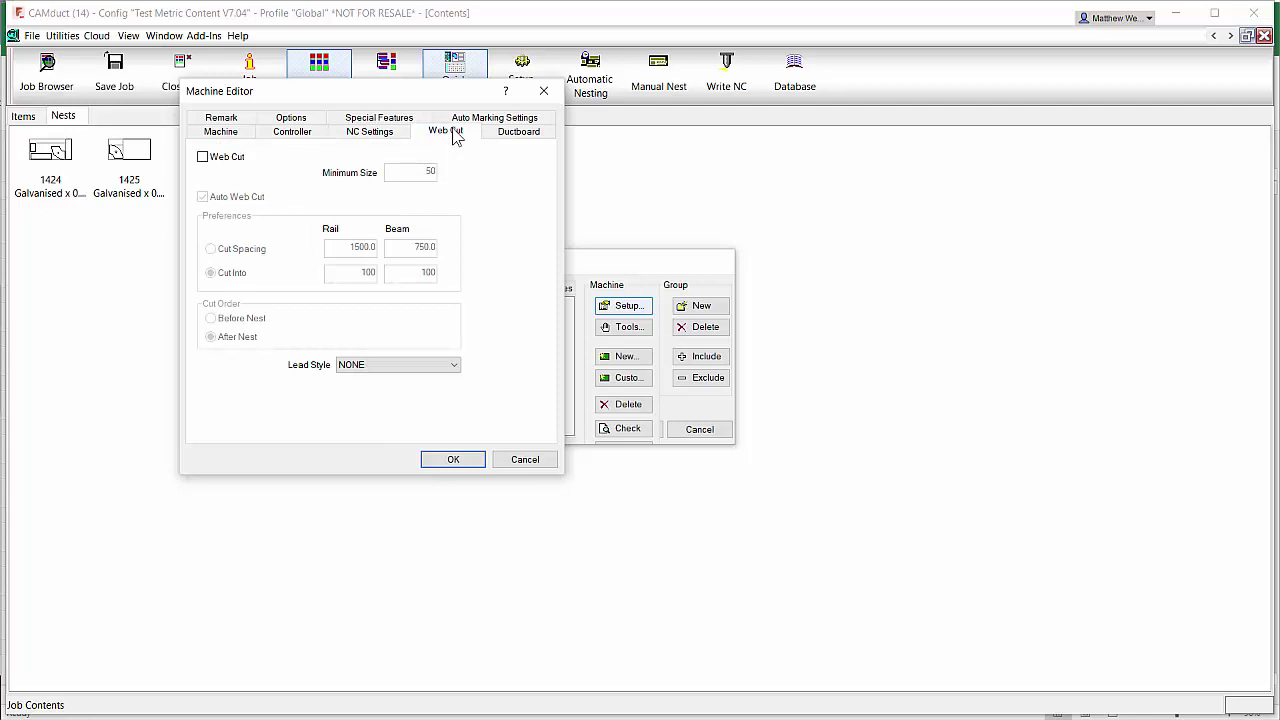
{"action": "left_click", "coordinate": [515, 138]}
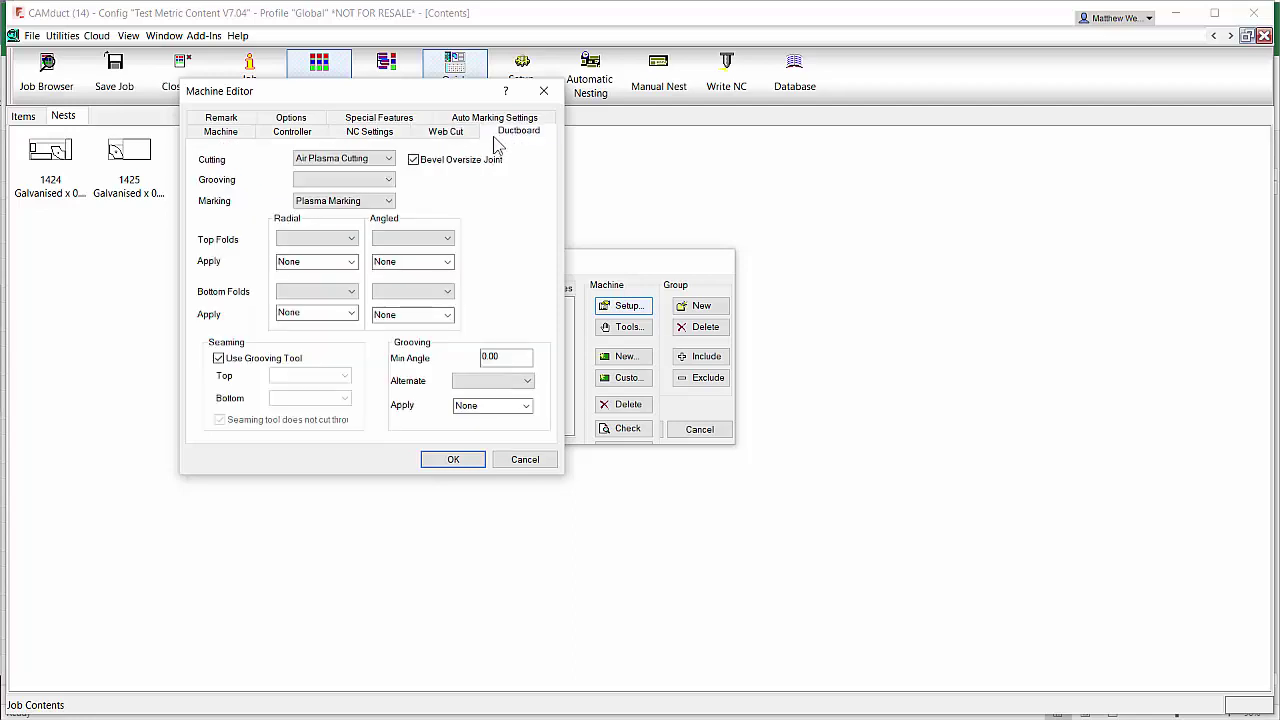
{"action": "left_click", "coordinate": [500, 120]}
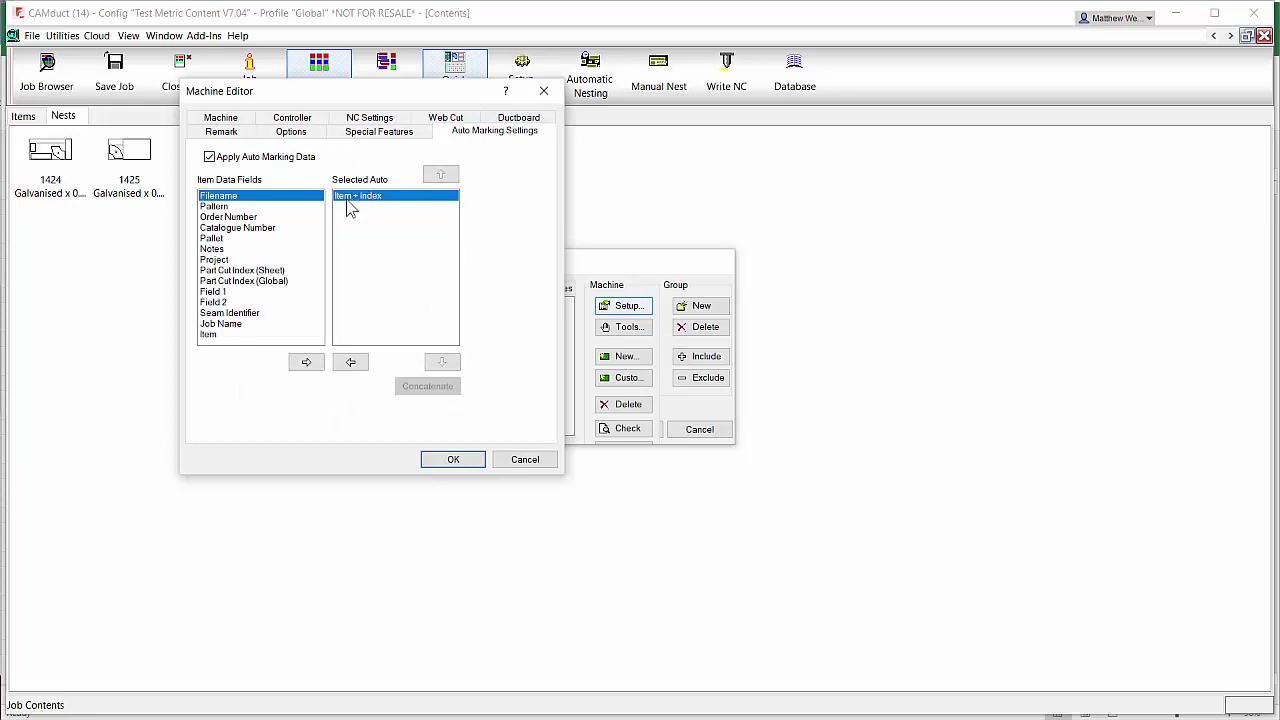
{"action": "left_click", "coordinate": [381, 137]}
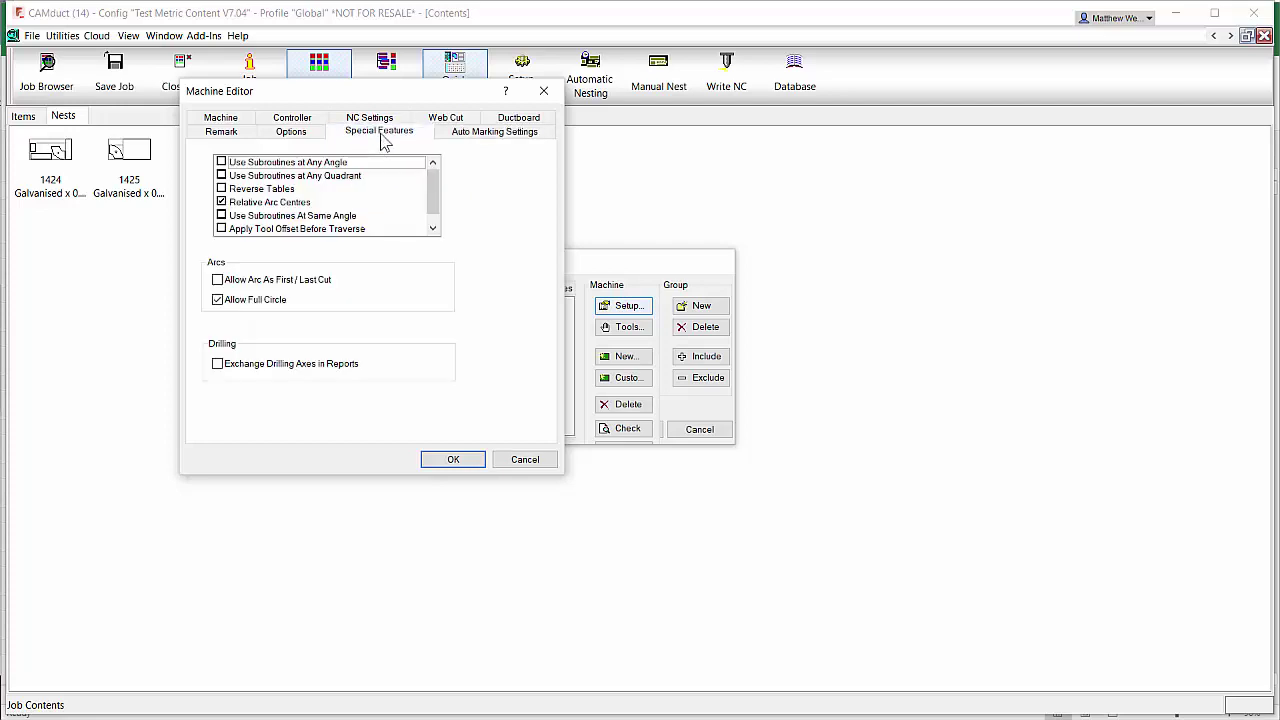
{"action": "left_click_drag", "start_coordinate": [431, 192], "coordinate": [390, 193]}
{"action": "left_click", "coordinate": [291, 132]}
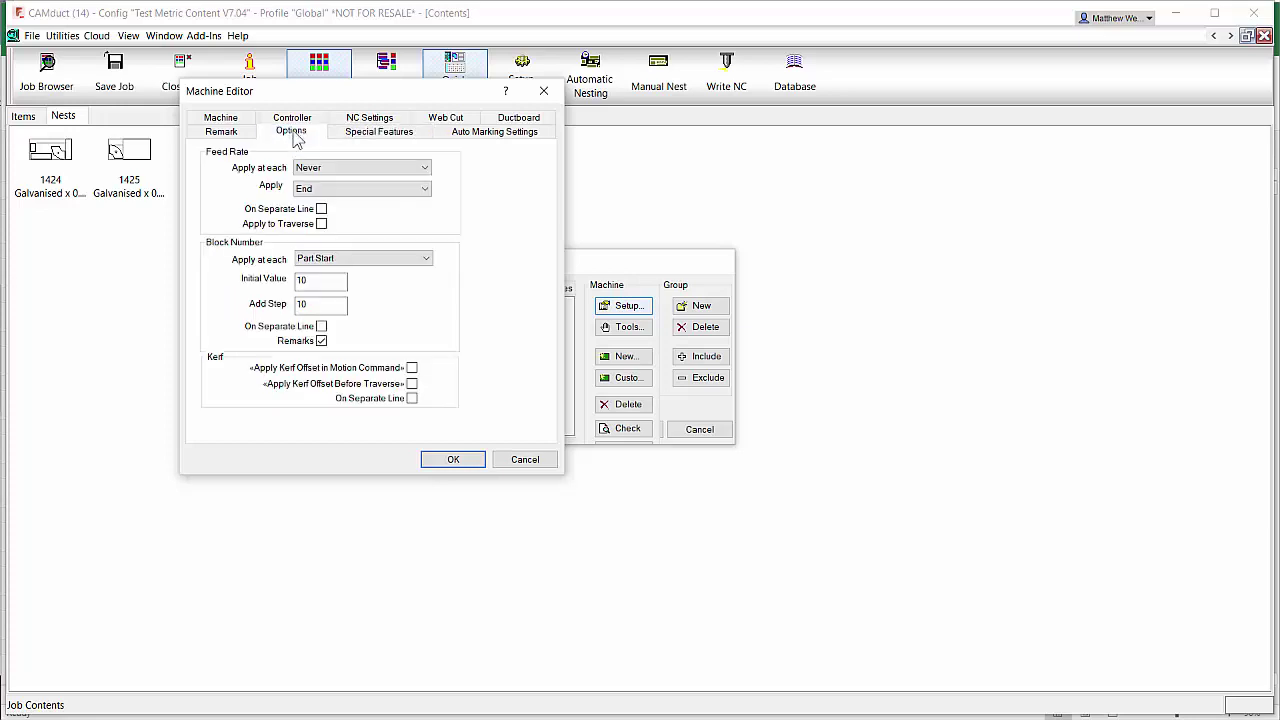
- Review the Post Processor, Sheet Material, Gauge, Length x Width, Length Used and Machine remarks, then OK
{"action": "left_click", "coordinate": [234, 140]}
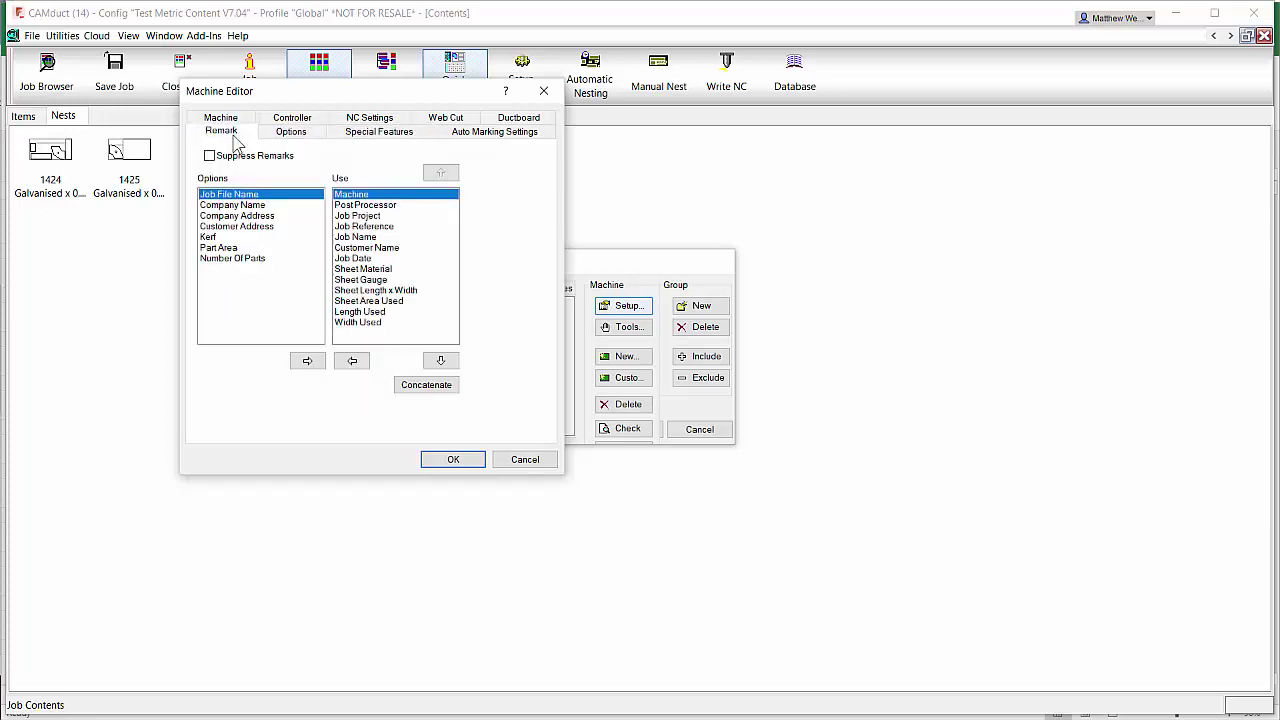
{"action": "left_click", "coordinate": [377, 205]}
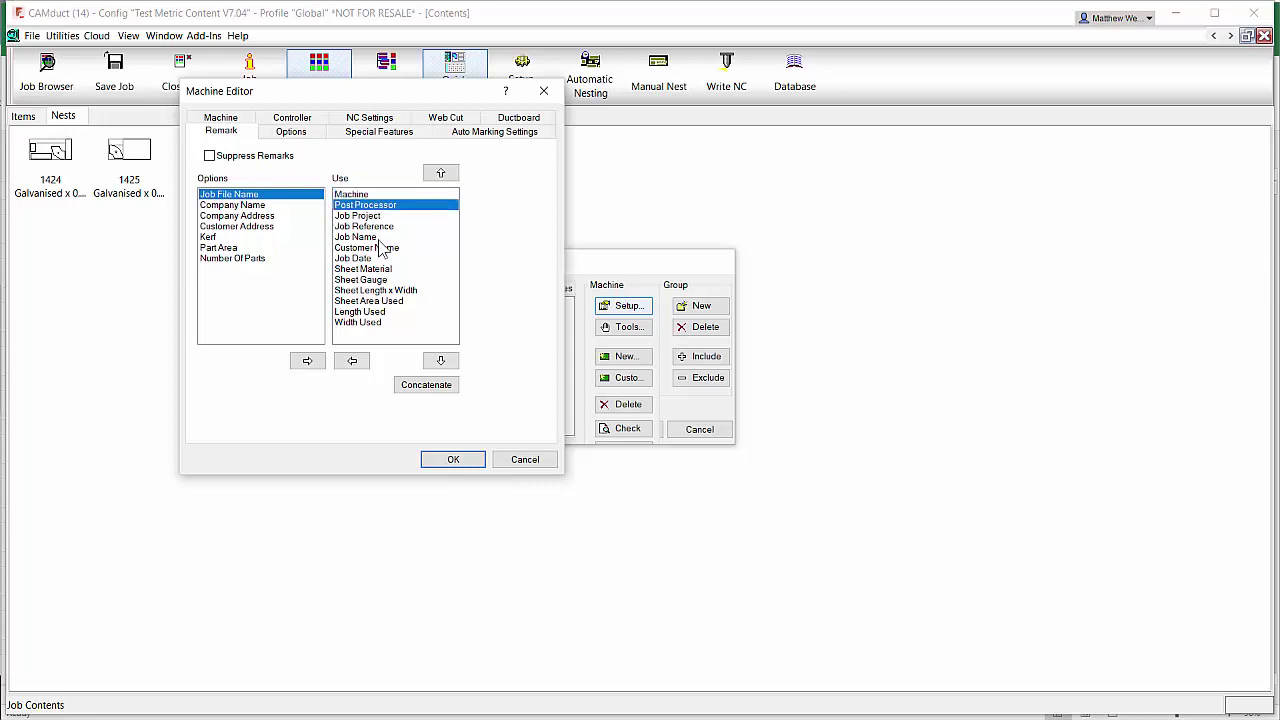
{"action": "left_click", "coordinate": [374, 270]}
{"action": "left_click", "coordinate": [377, 281]}
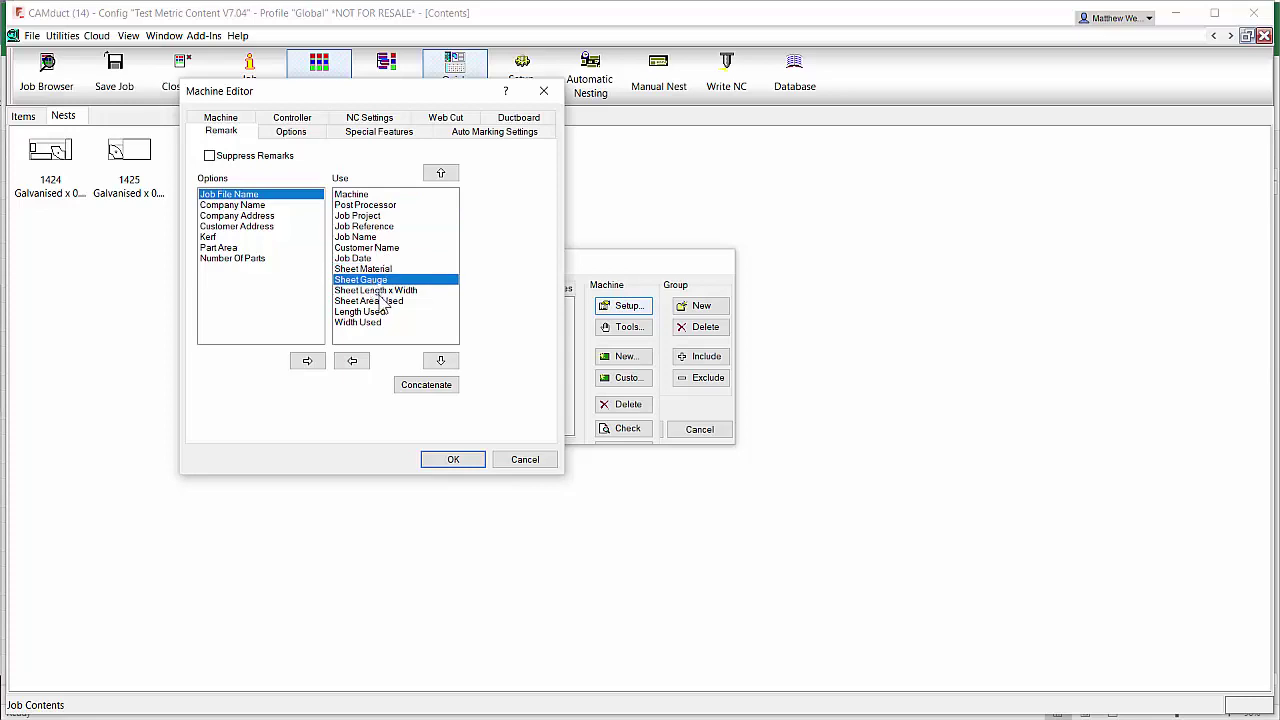
{"action": "left_click", "coordinate": [379, 291]}
{"action": "left_click", "coordinate": [368, 312]}
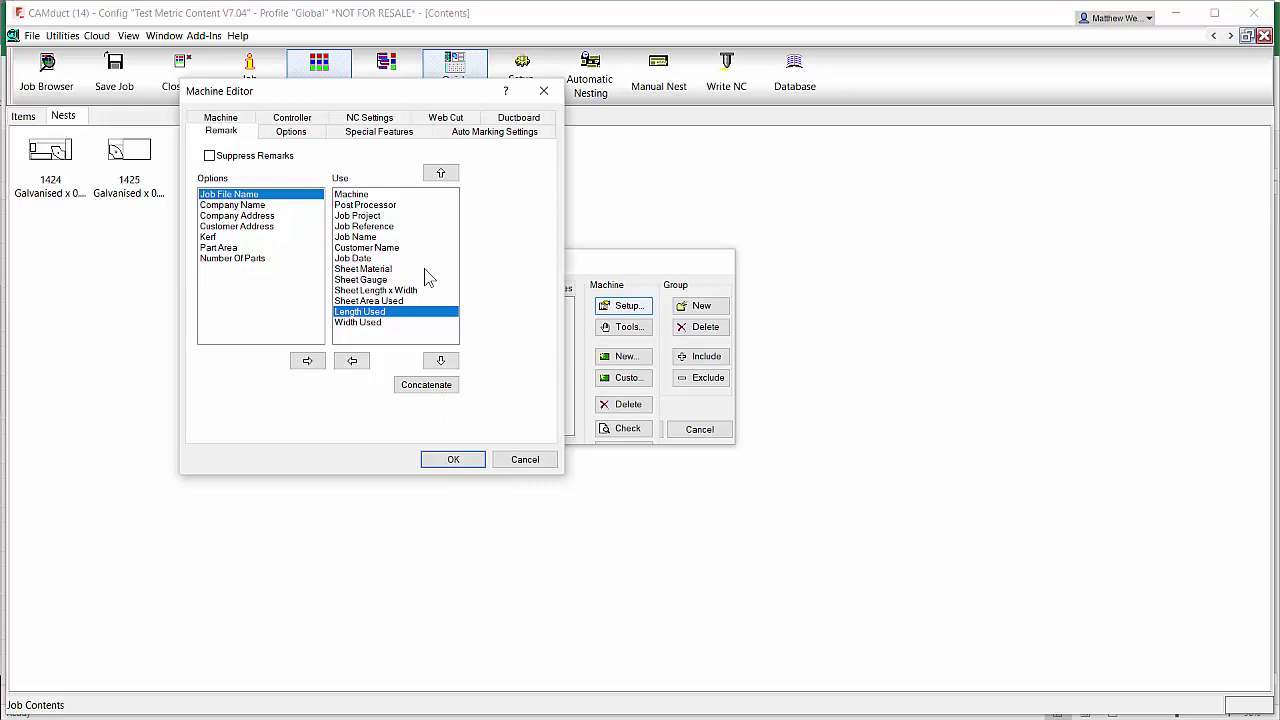
{"action": "left_click", "coordinate": [379, 195]}
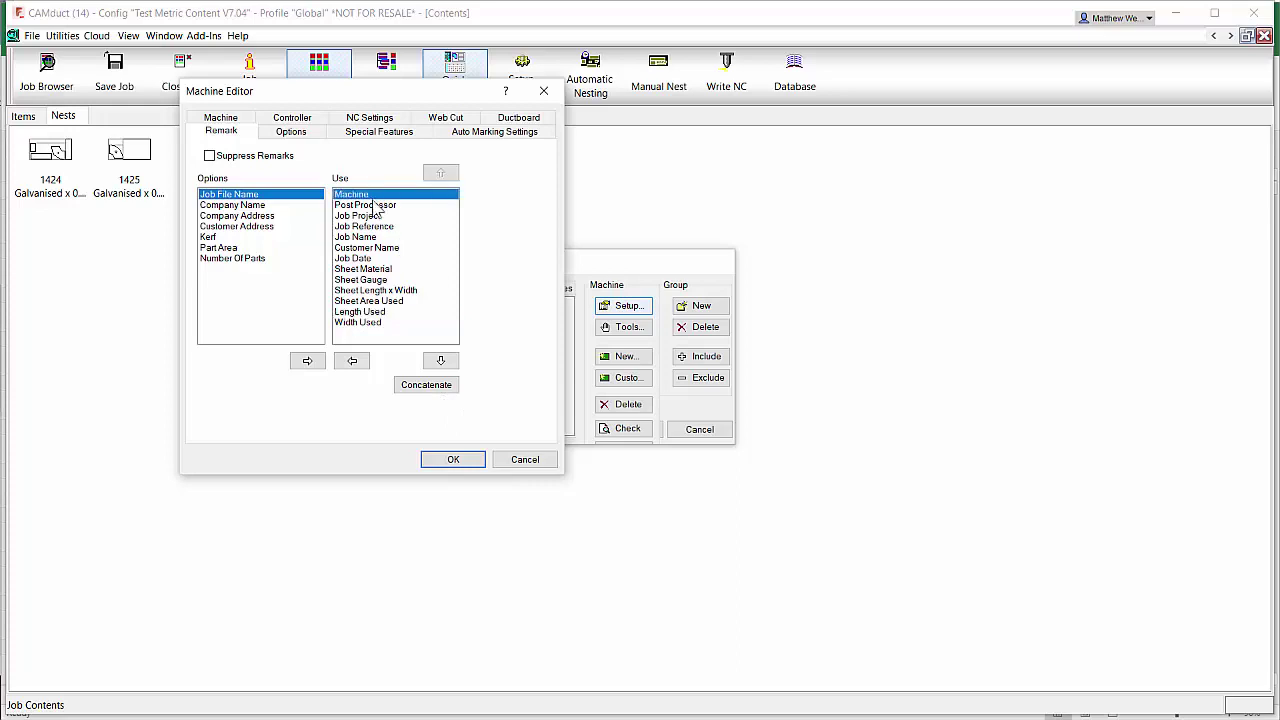
{"action": "left_click", "coordinate": [466, 461]}
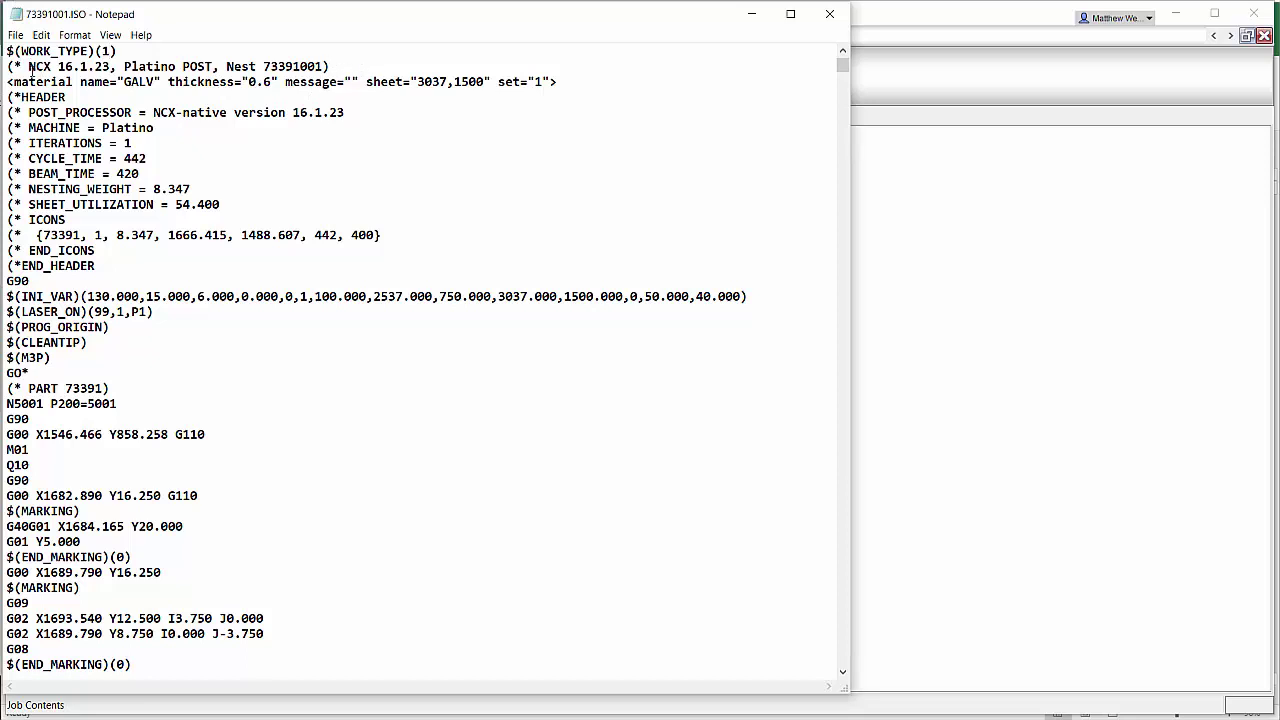
- Highlight the NCX Platino header line in 73391001.ISO, then minimise Notepad
{"action": "left_click_drag", "start_coordinate": [31, 66], "coordinate": [178, 65]}
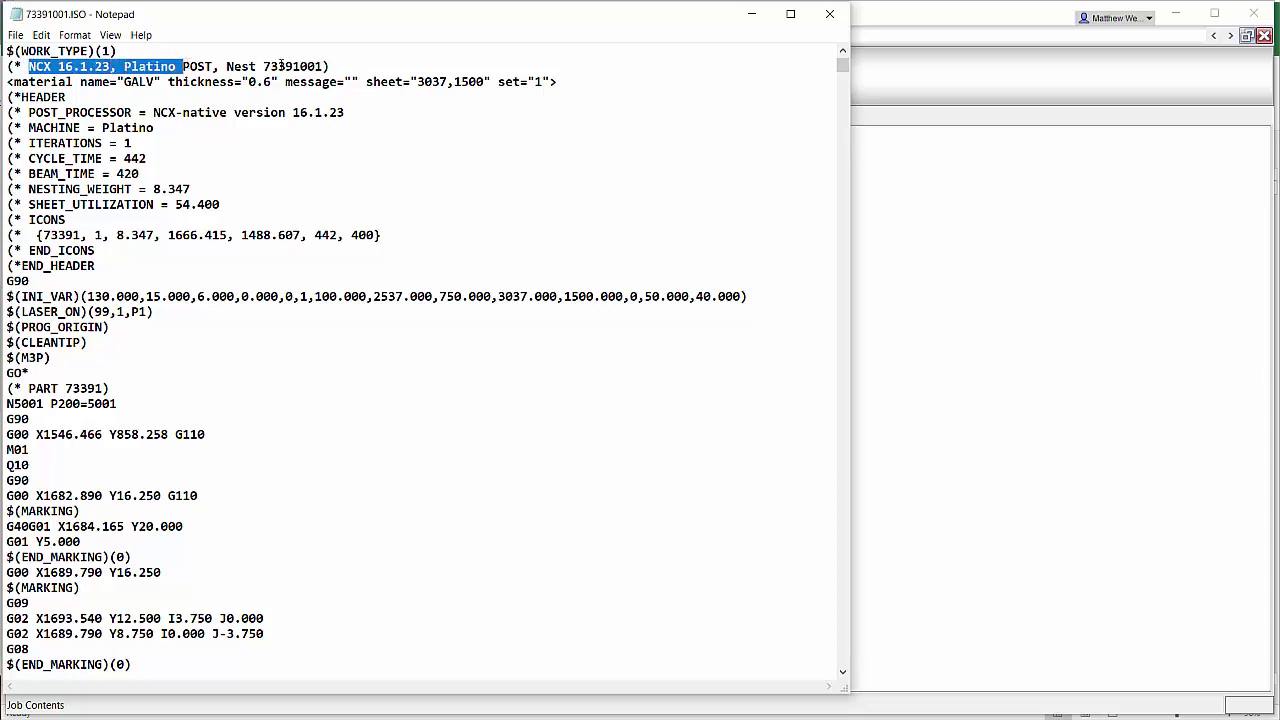
{"action": "left_click", "coordinate": [268, 66]}
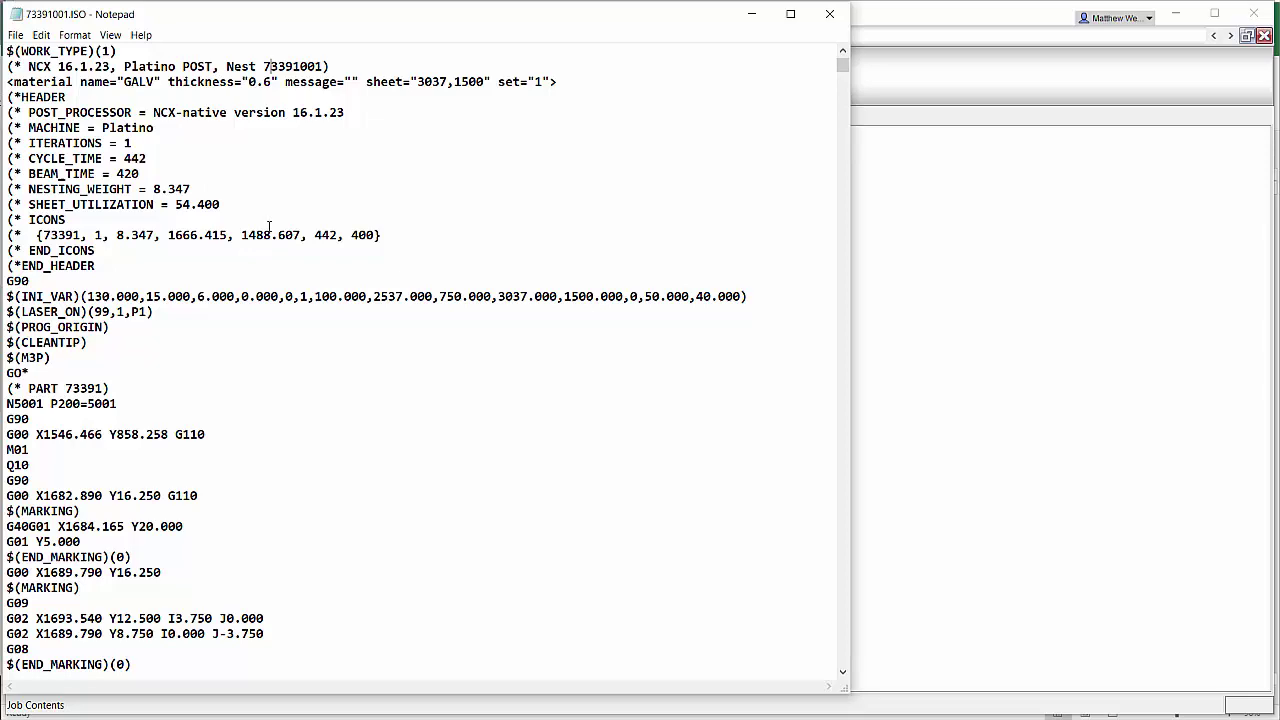
{"action": "left_click", "coordinate": [752, 14]}
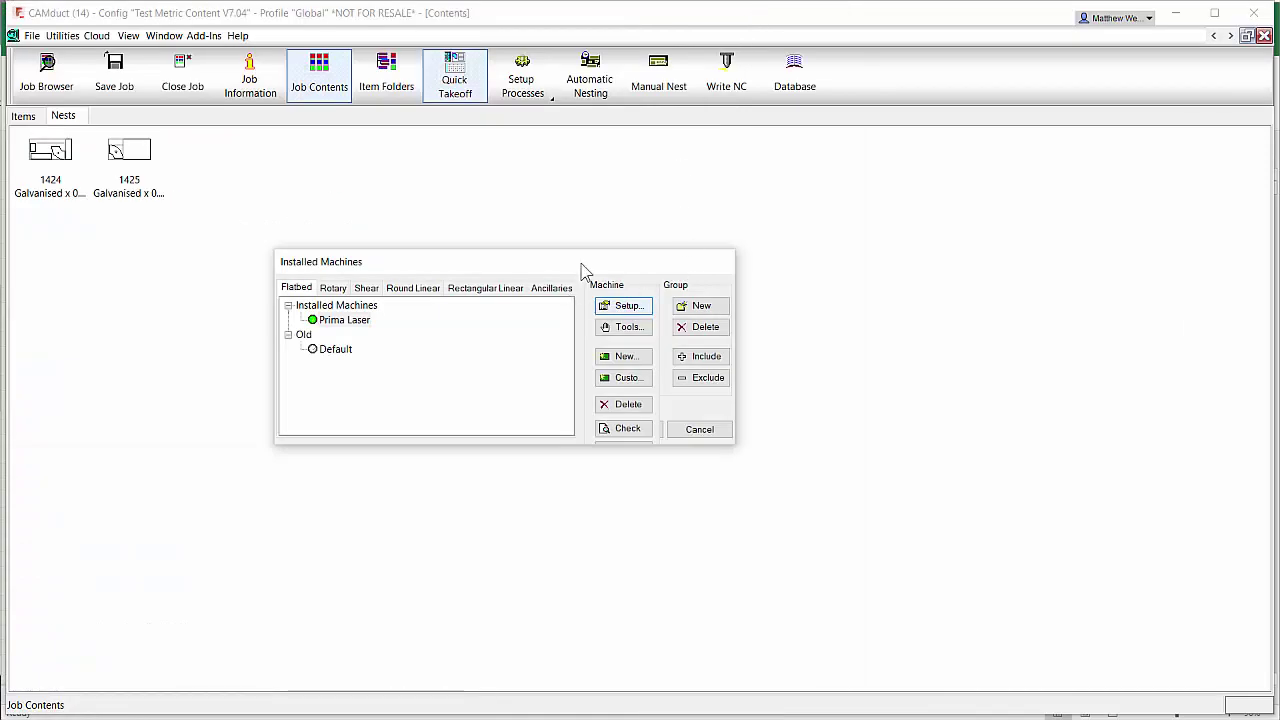
- Reopen the Prima Laser setup, check its Remark page, and close it unchanged
{"action": "left_click", "coordinate": [629, 307]}
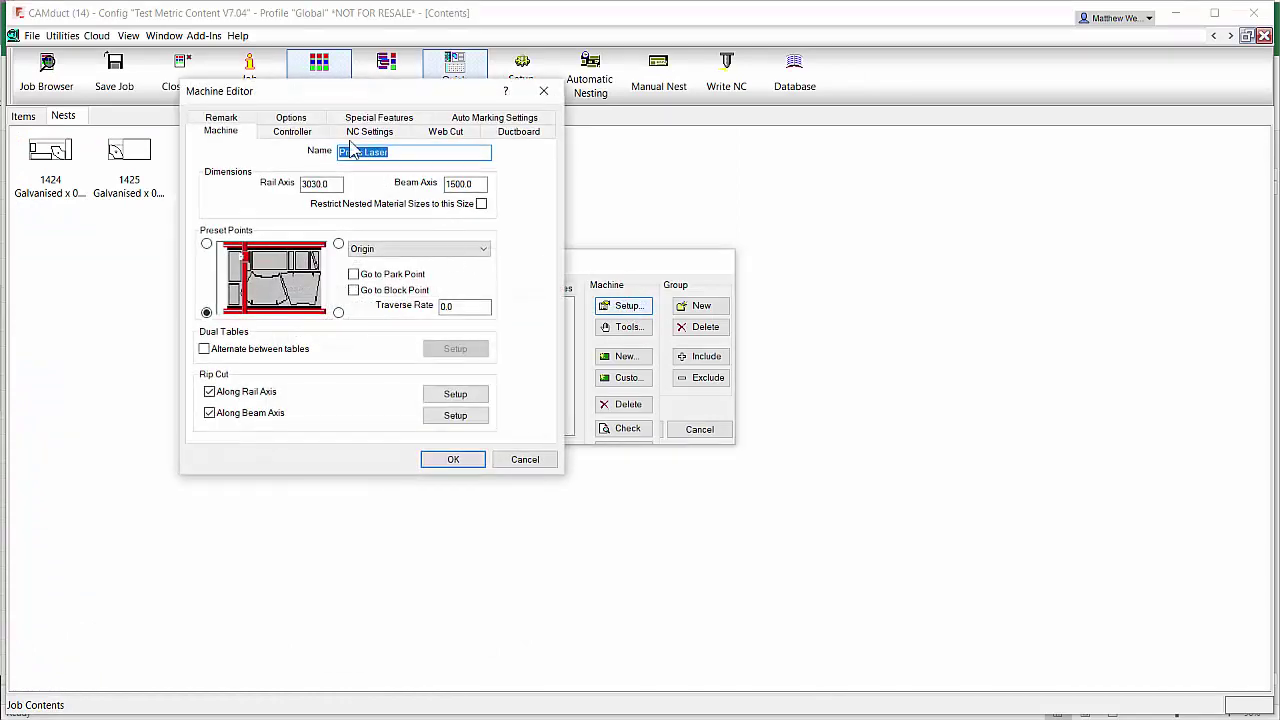
{"action": "left_click", "coordinate": [242, 118]}
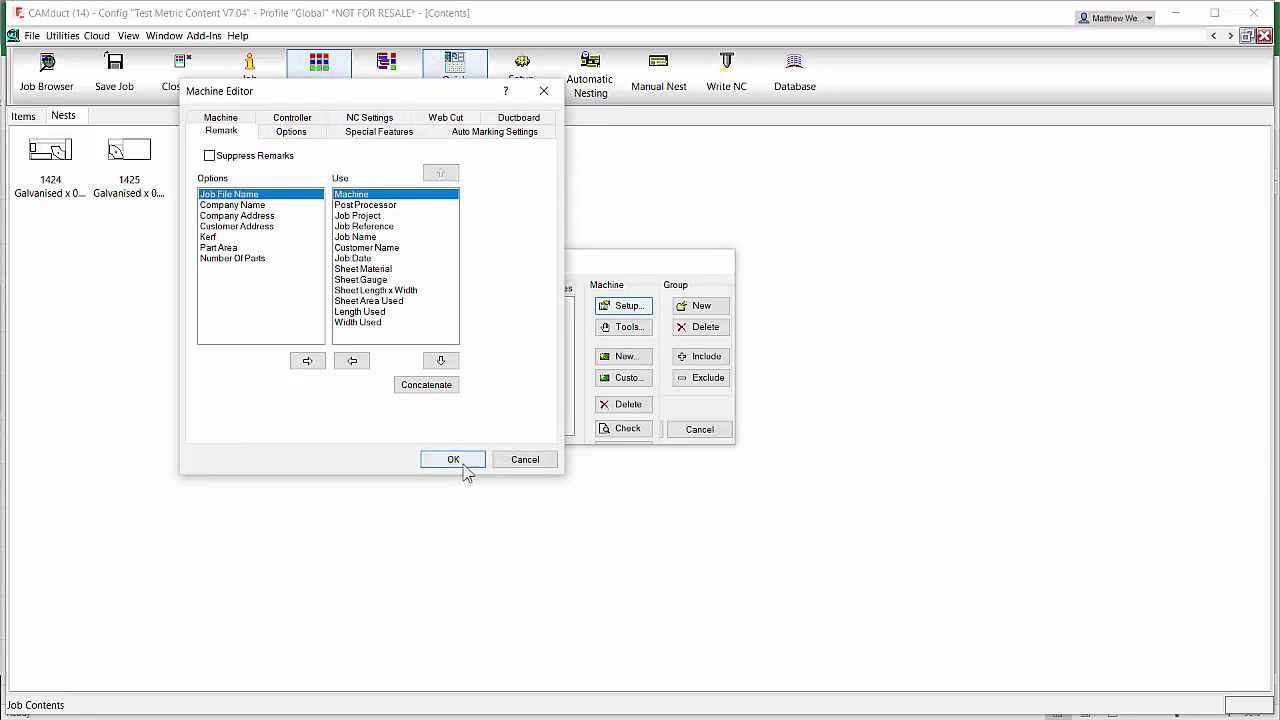
{"action": "left_click", "coordinate": [508, 463]}
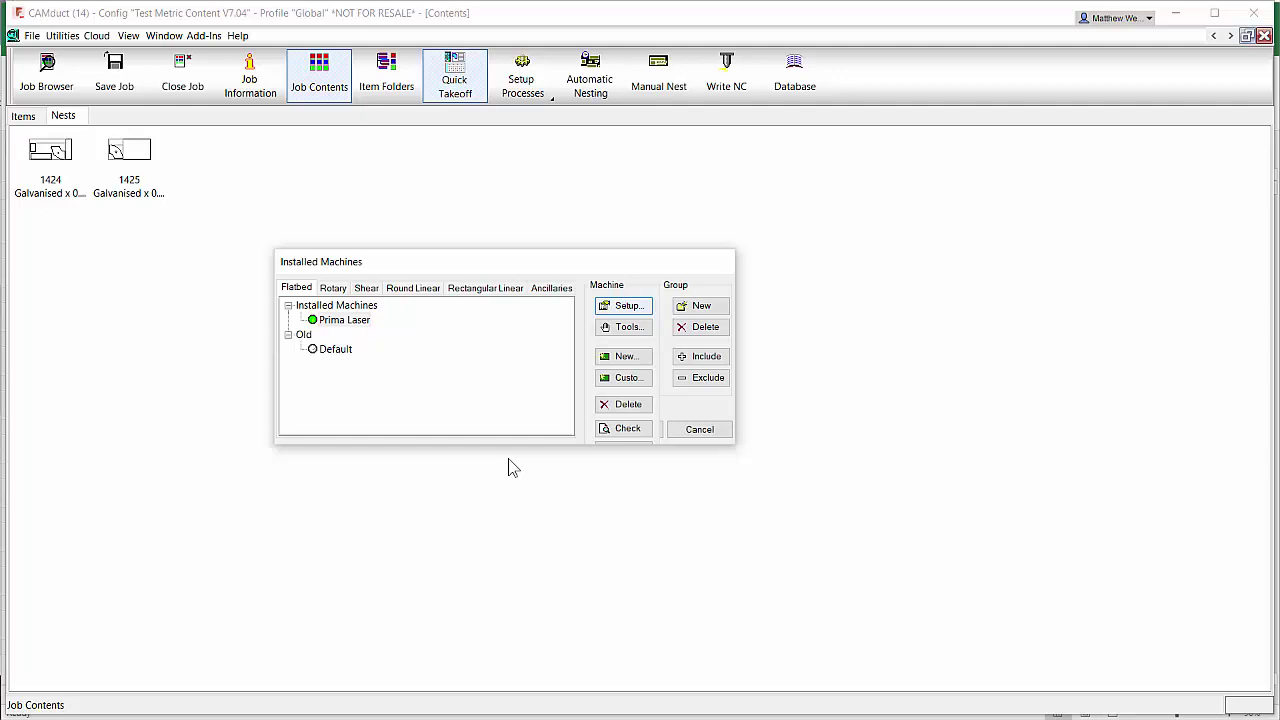
- Open the Prima Laser's tools and the Air Plasma cutting tool's NC configuration
{"action": "left_click", "coordinate": [621, 329]}
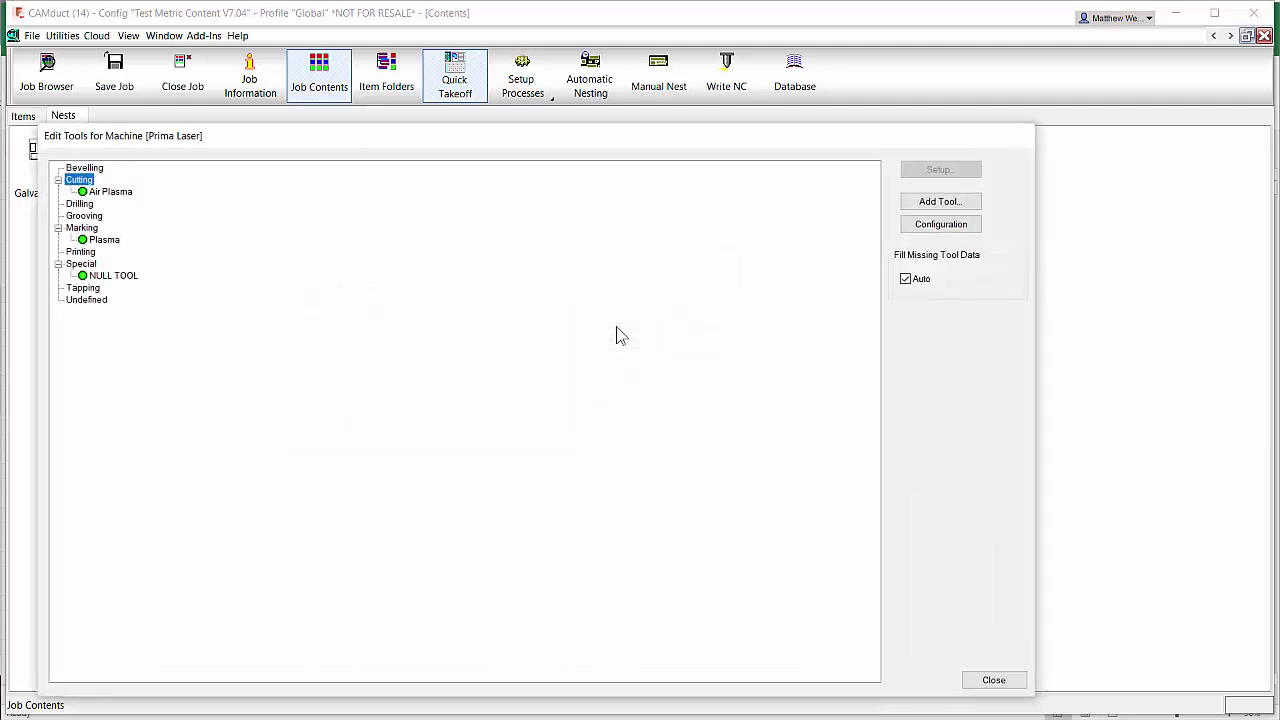
{"action": "left_click", "coordinate": [120, 193]}
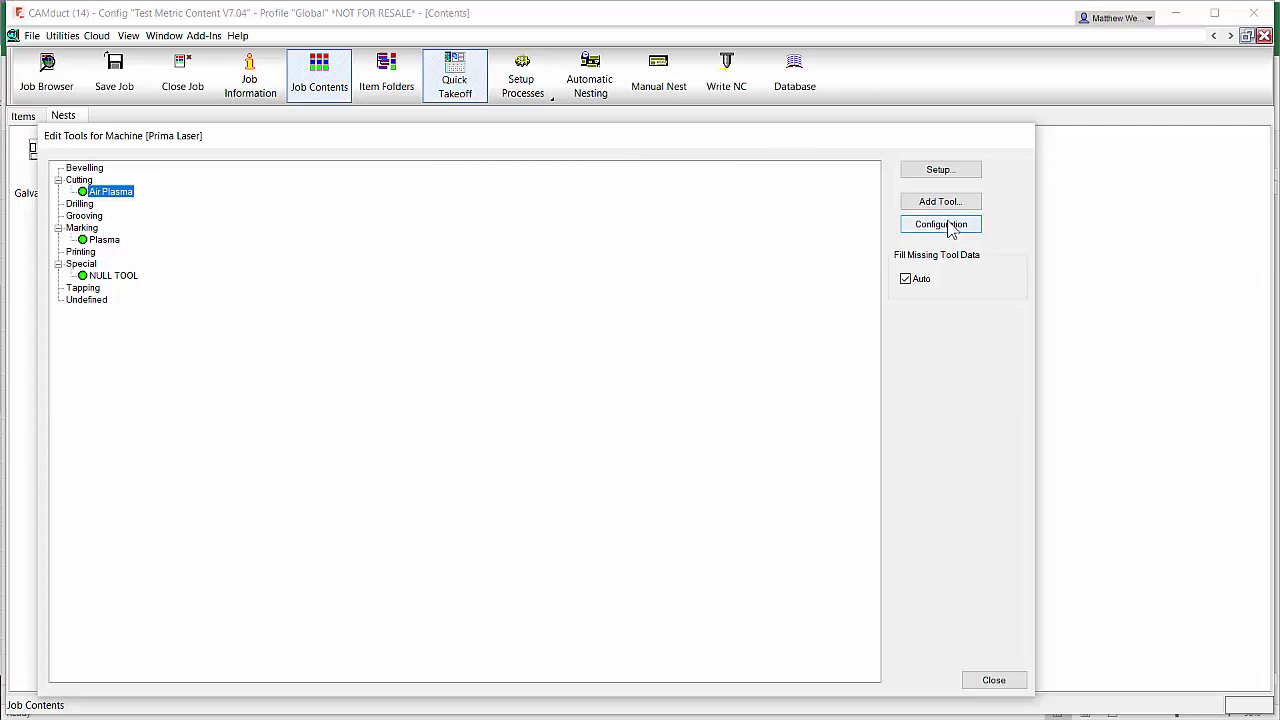
{"action": "left_click", "coordinate": [950, 225]}
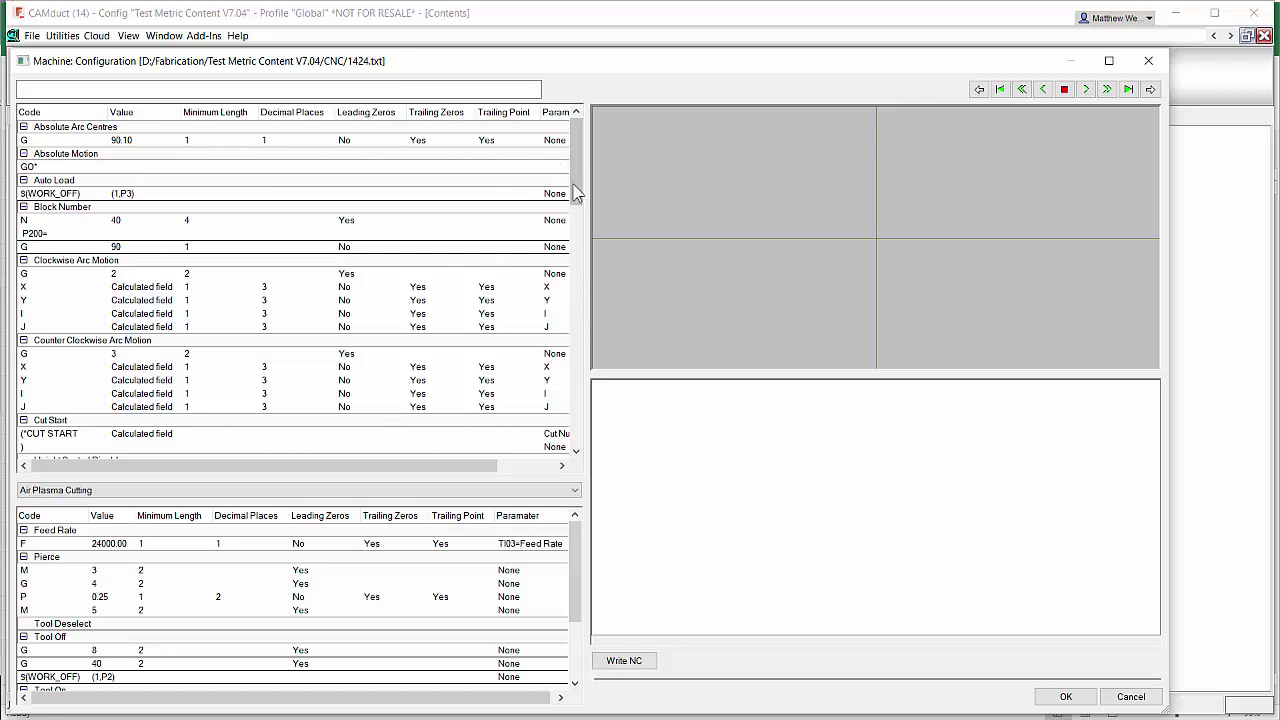
{"action": "left_click_drag", "start_coordinate": [575, 164], "coordinate": [588, 316]}
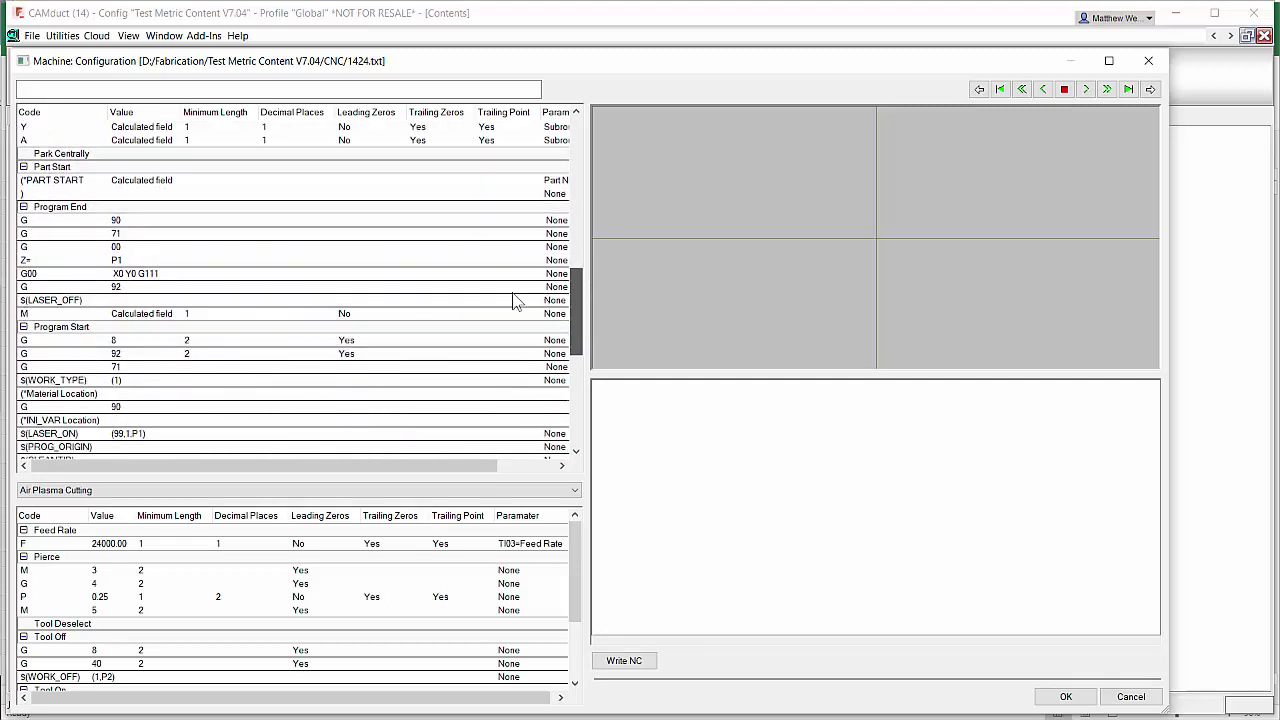
{"action": "left_click", "coordinate": [52, 341]}
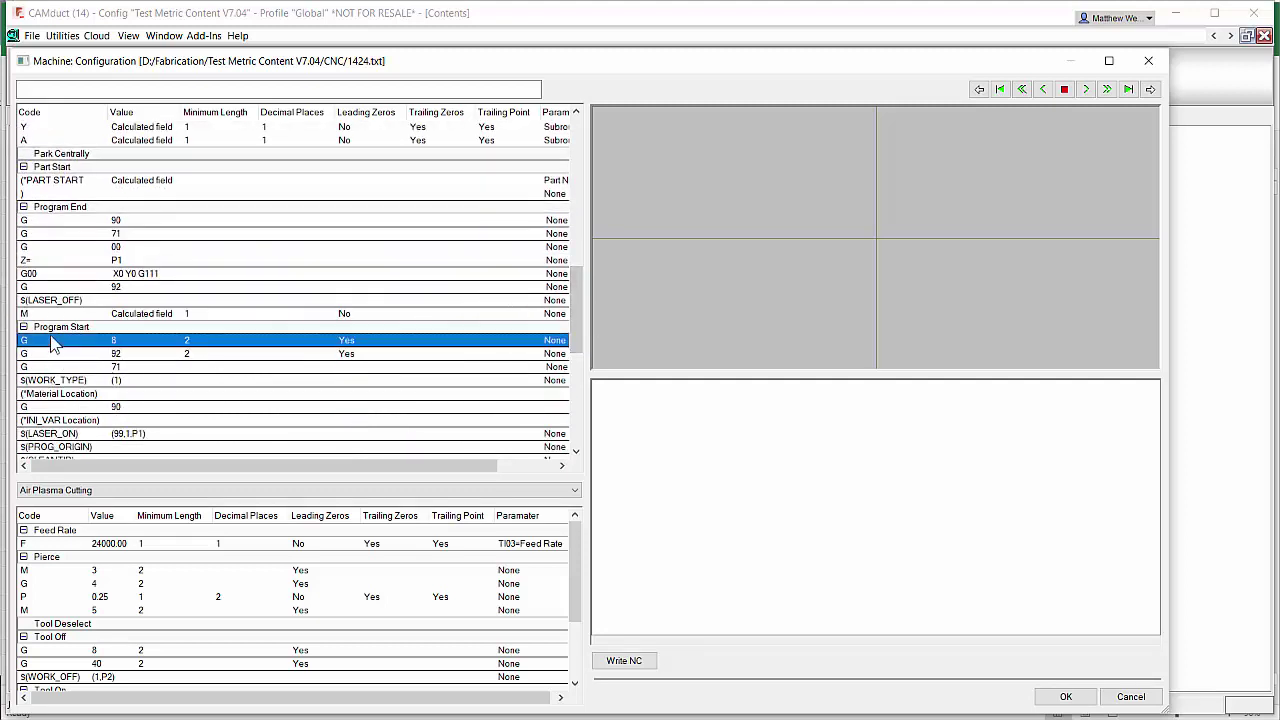
{"action": "double_click", "coordinate": [137, 344]}
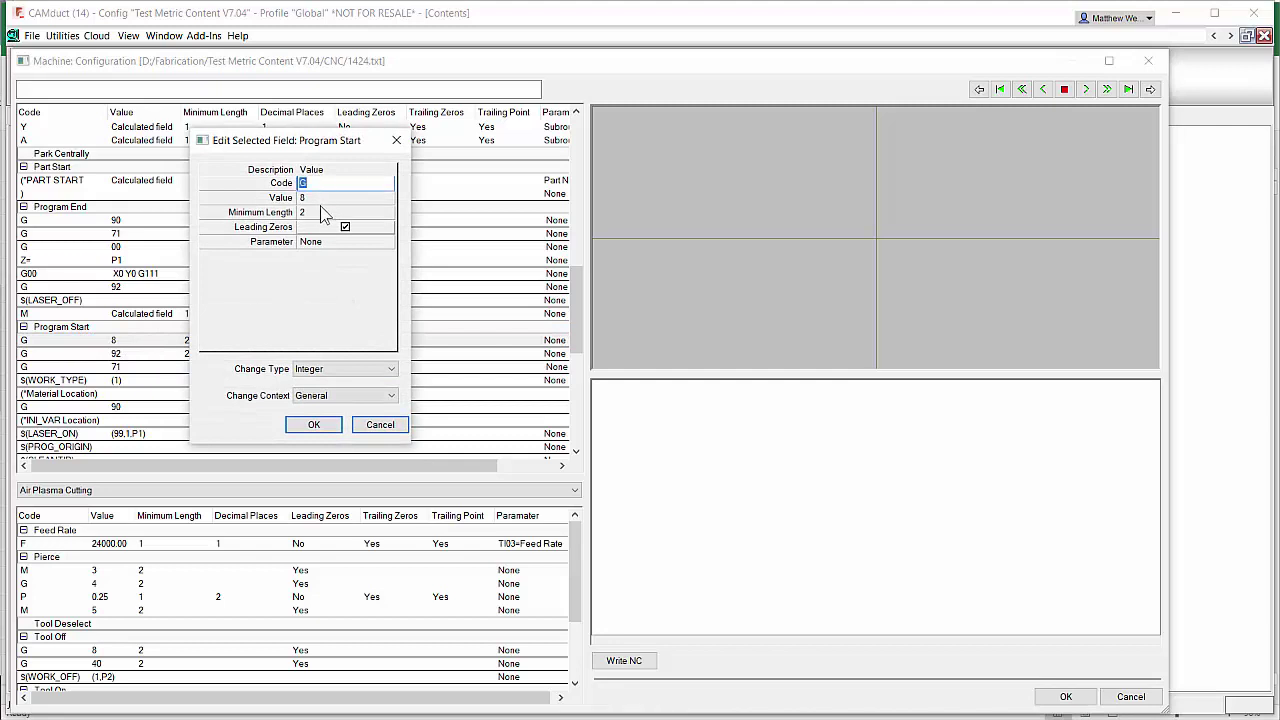
{"action": "left_click", "coordinate": [372, 424]}
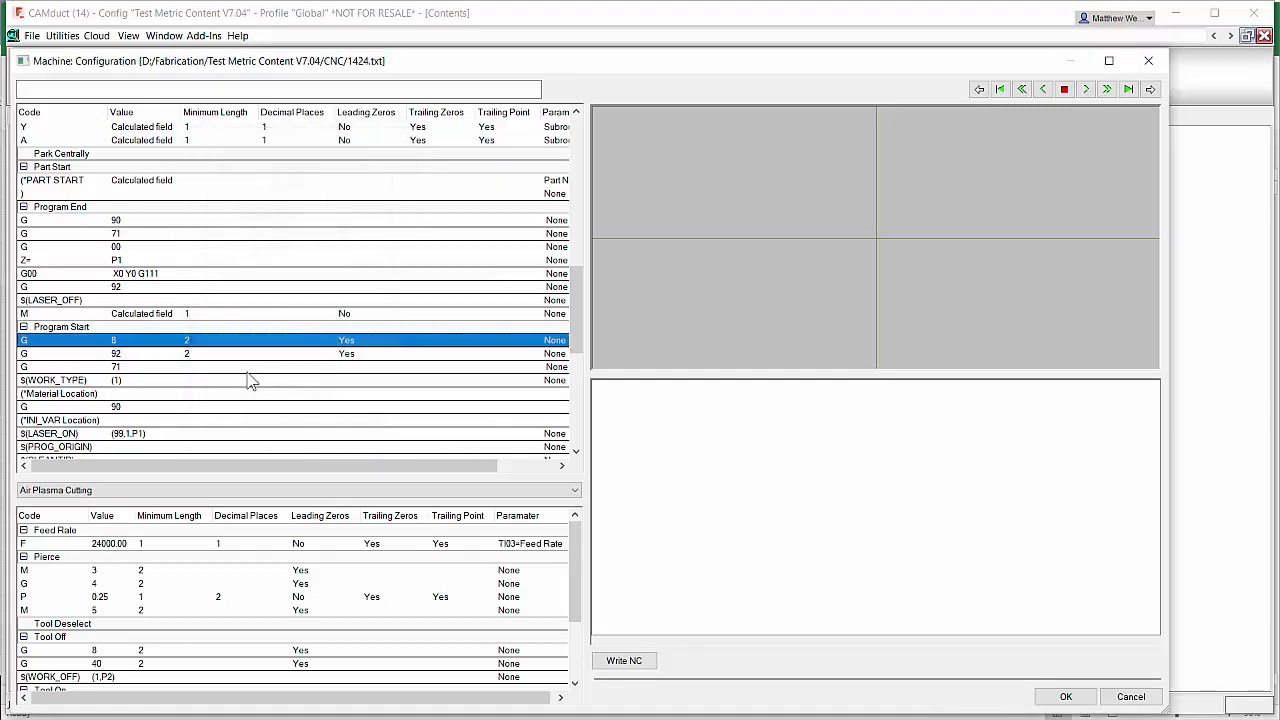
{"action": "left_click", "coordinate": [138, 356]}
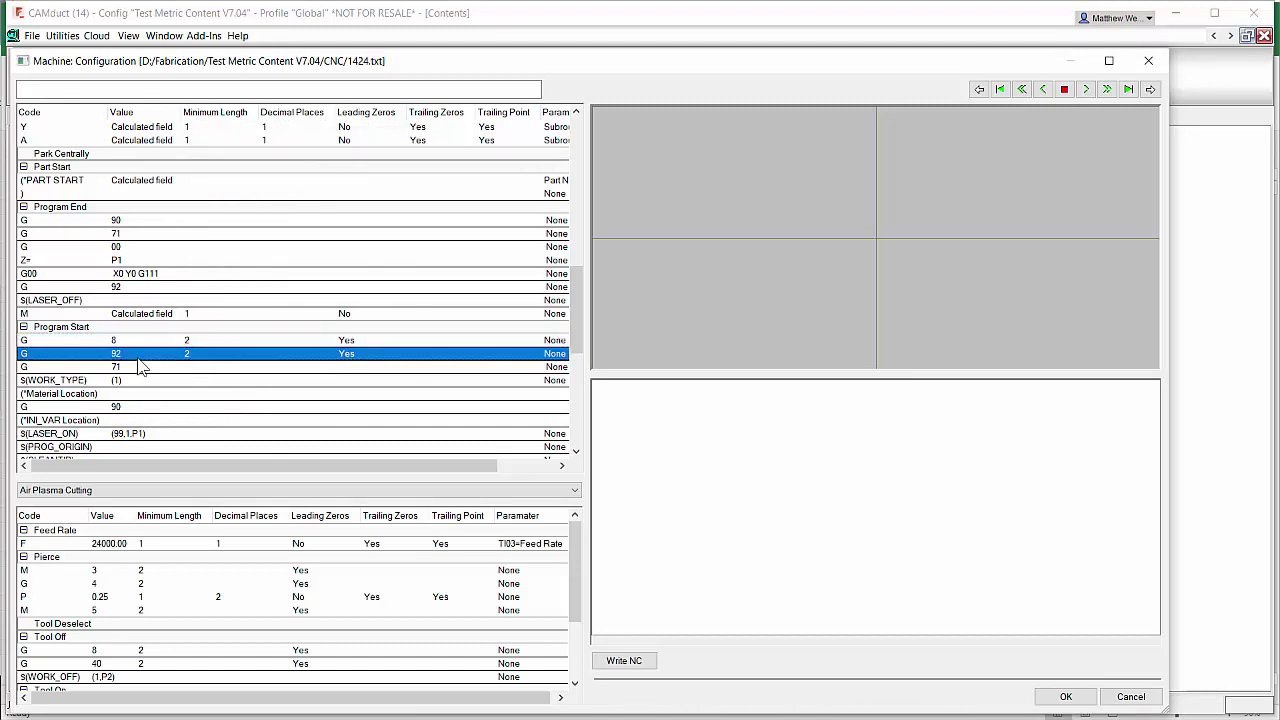
{"action": "left_click", "coordinate": [141, 368]}
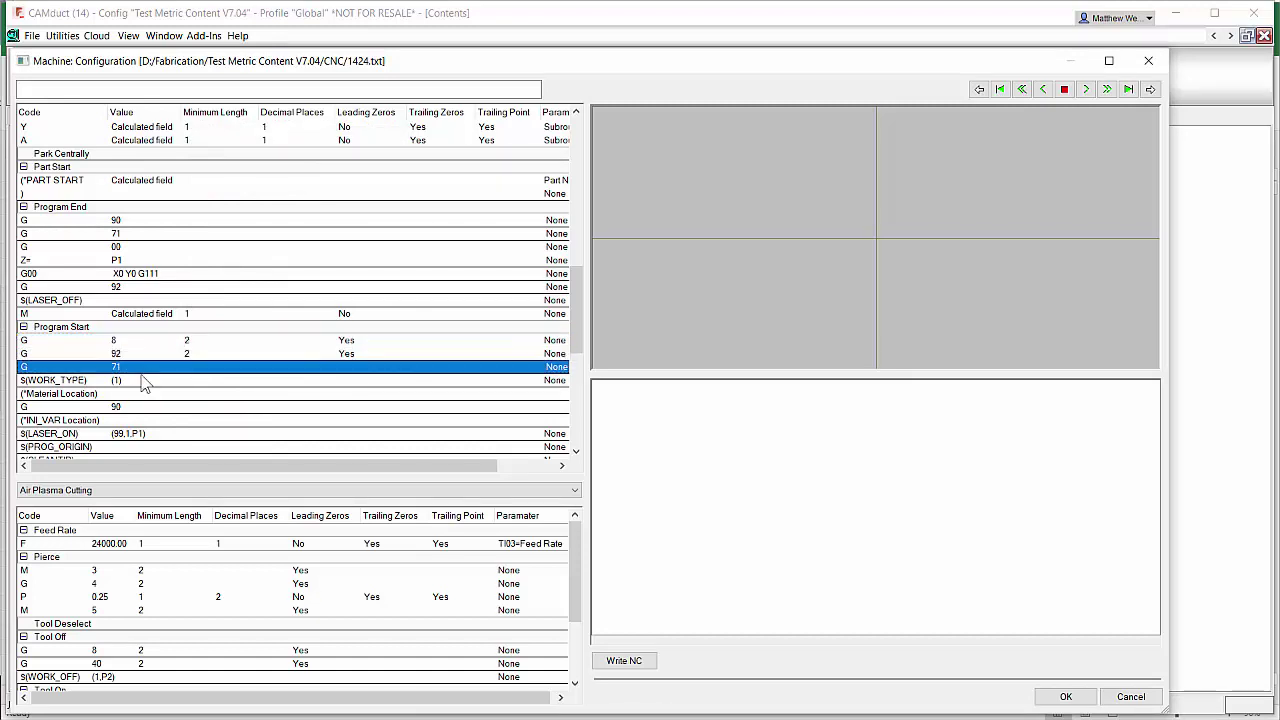
{"action": "left_click", "coordinate": [141, 384]}
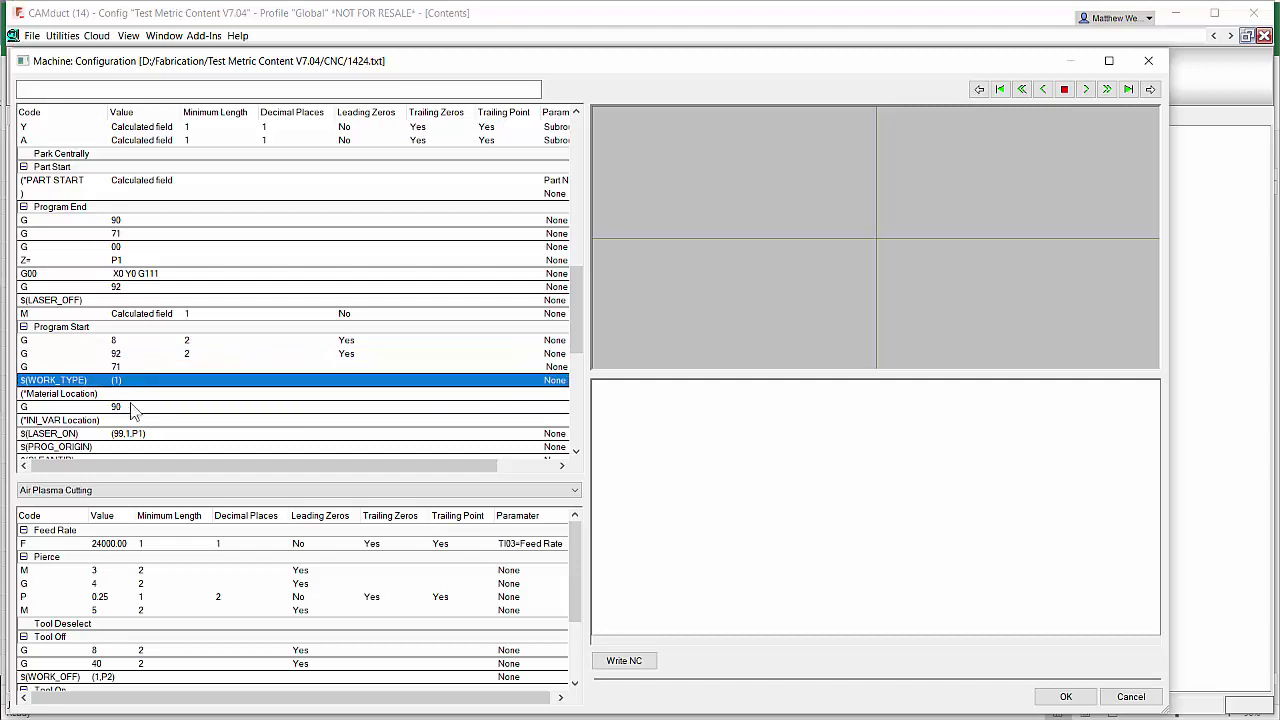
{"action": "left_click", "coordinate": [121, 396]}
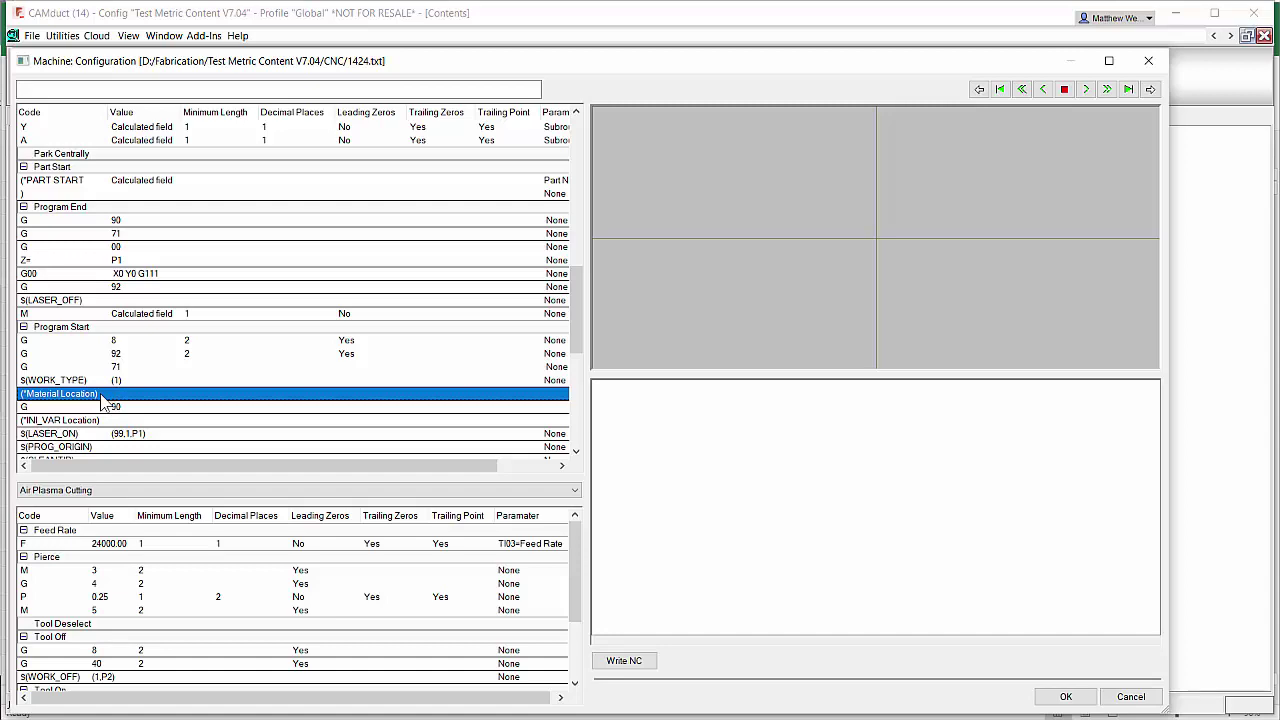
{"action": "key", "text": "alt+Tab"}
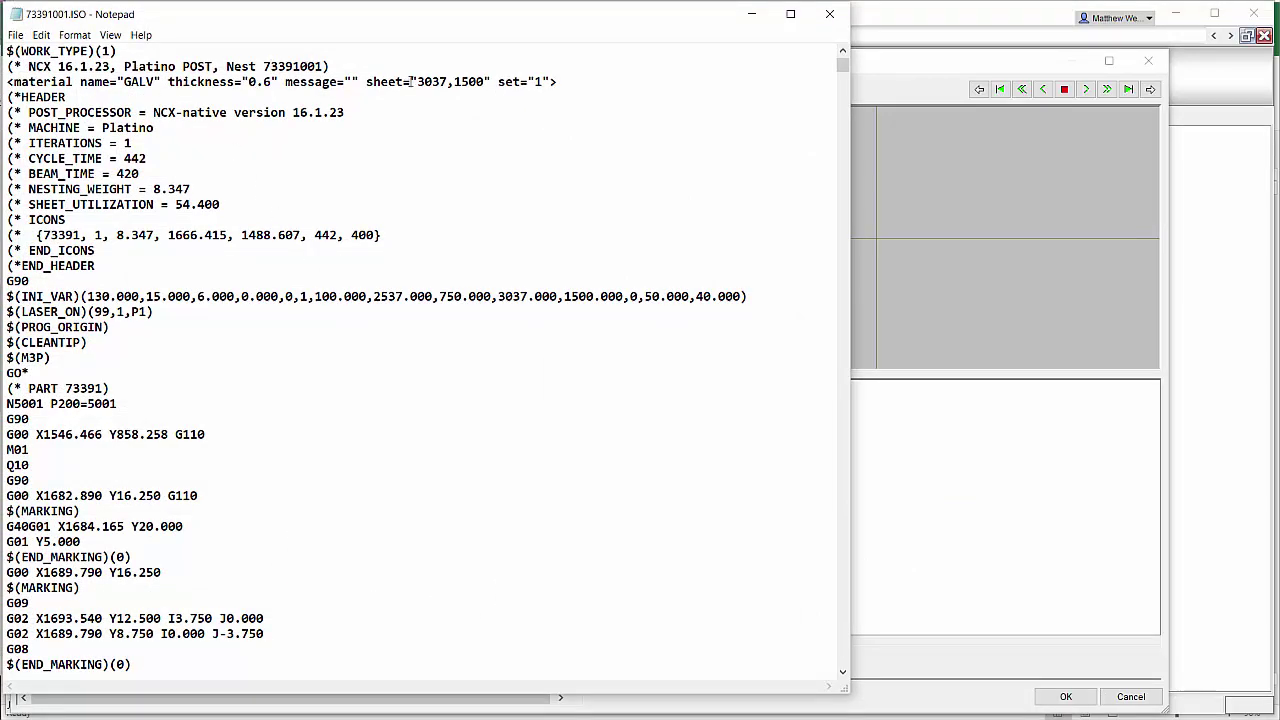
{"action": "left_click_drag", "start_coordinate": [561, 83], "coordinate": [6, 82]}
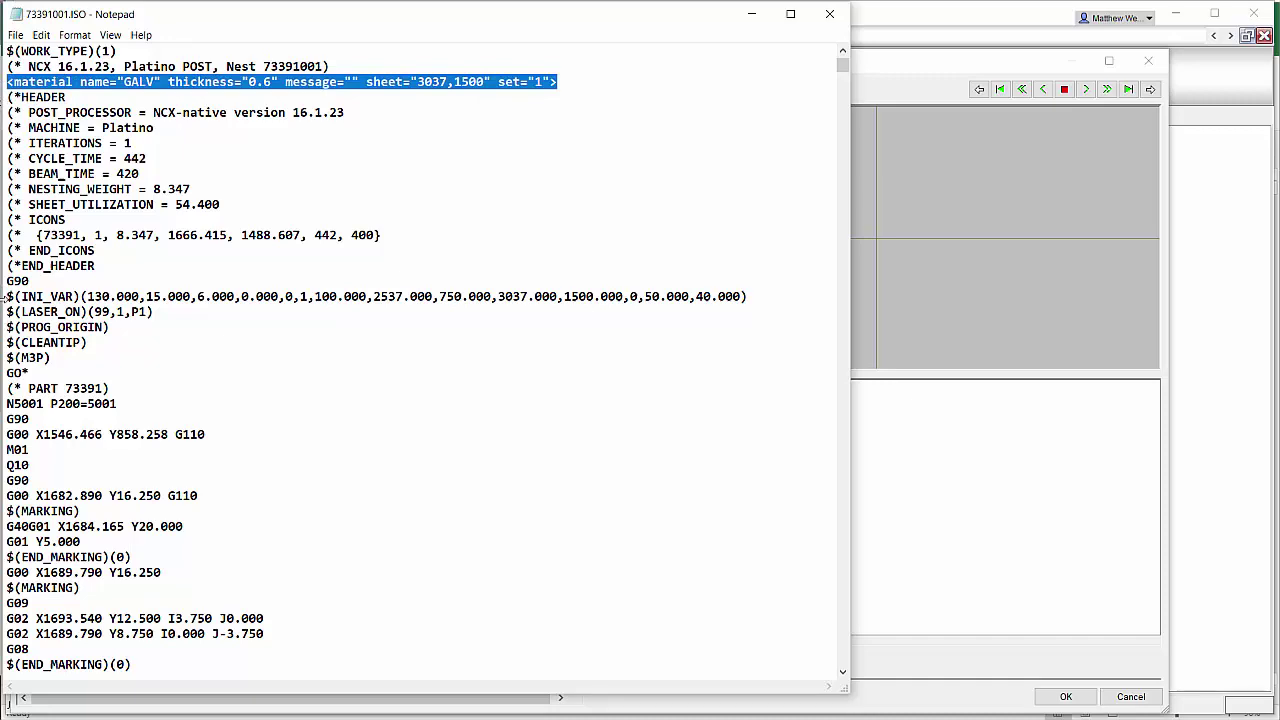
{"action": "left_click_drag", "start_coordinate": [8, 297], "coordinate": [743, 297]}
{"action": "left_click", "coordinate": [999, 453]}
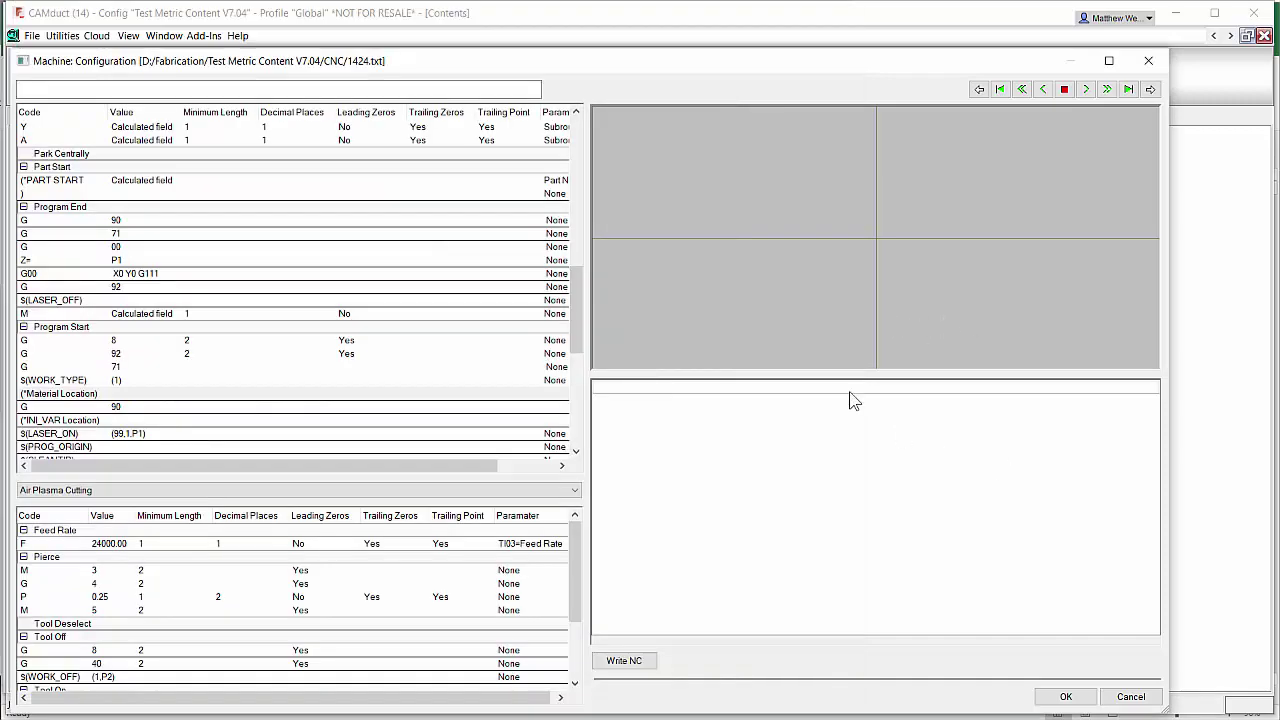
{"action": "left_click", "coordinate": [63, 395]}
{"action": "left_click", "coordinate": [58, 420]}
{"action": "scroll", "coordinate": [103, 362], "scroll_direction": "down", "scroll_amount": 5}
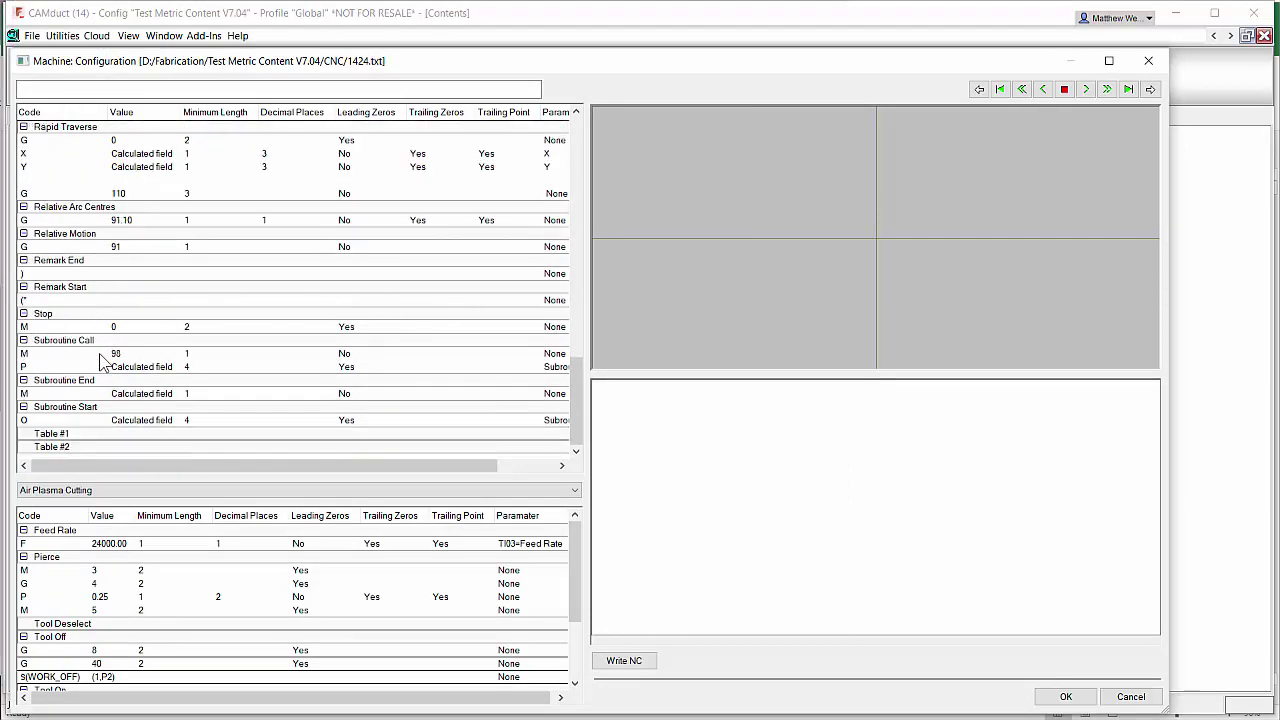
{"action": "scroll", "coordinate": [103, 362], "scroll_direction": "up", "scroll_amount": 8}
{"action": "left_click", "coordinate": [103, 366]}
{"action": "left_click", "coordinate": [71, 381]}
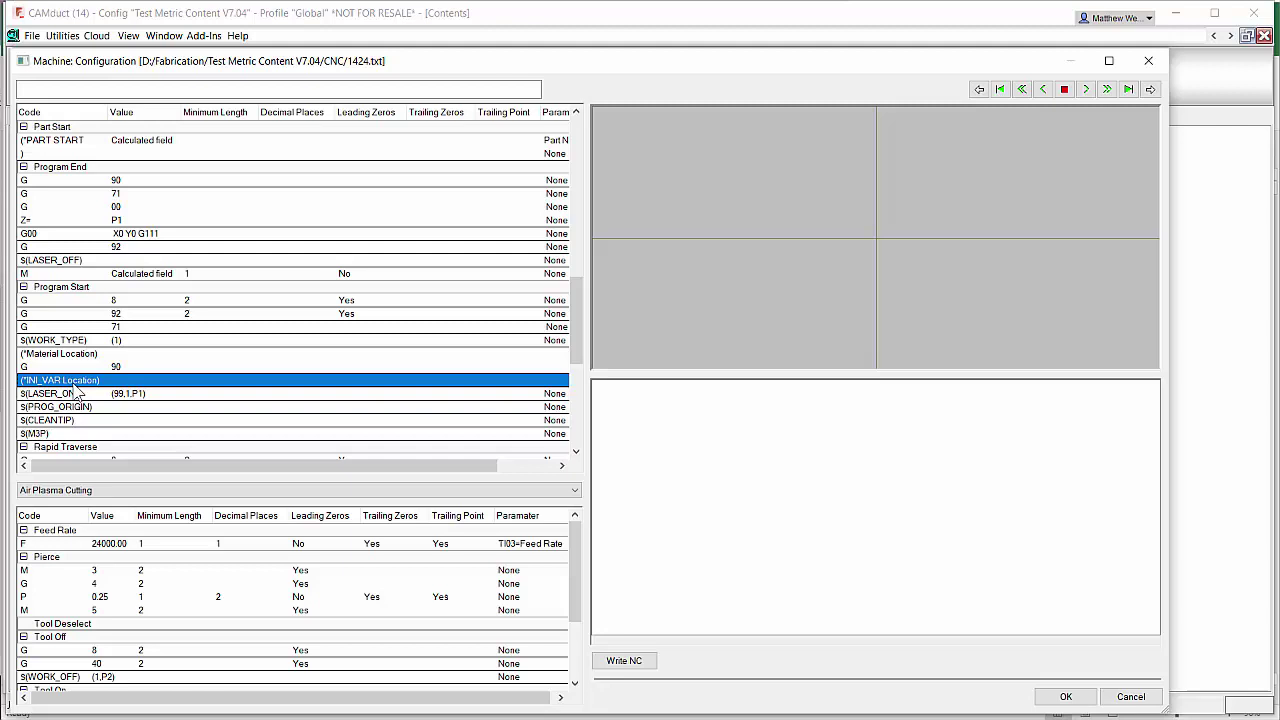
{"action": "left_click", "coordinate": [68, 395]}
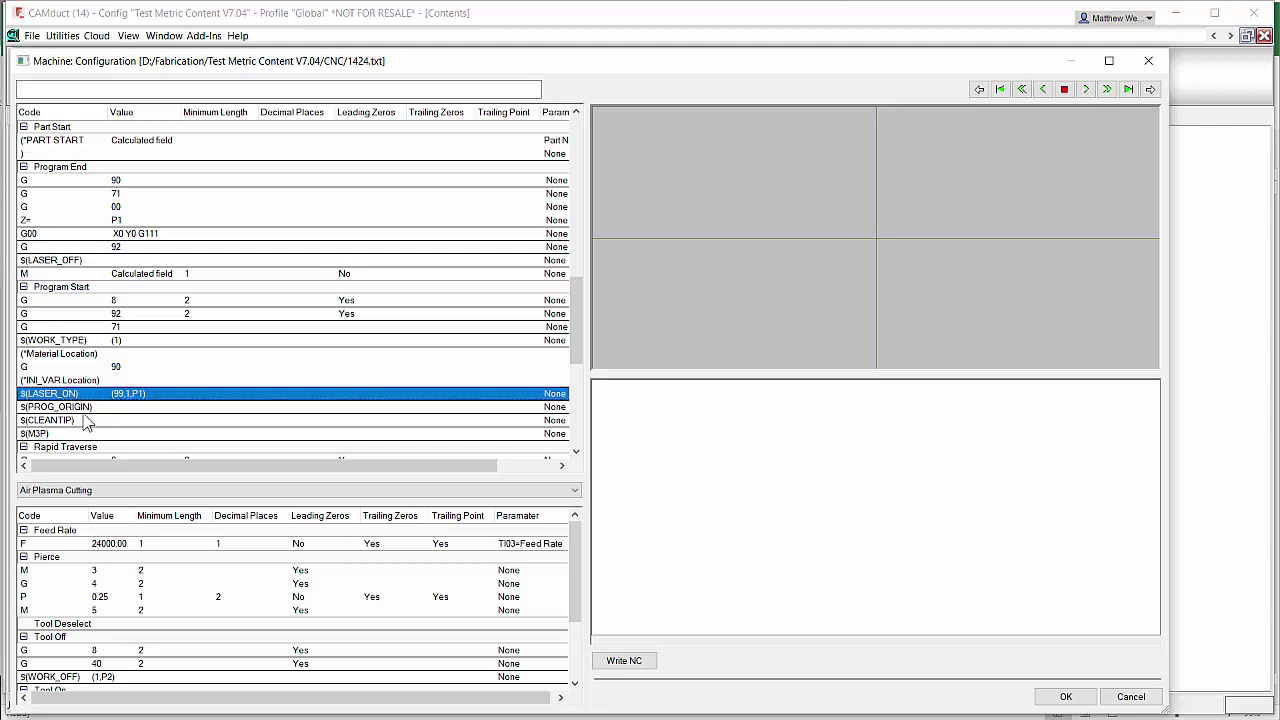
{"action": "left_click", "coordinate": [83, 410]}
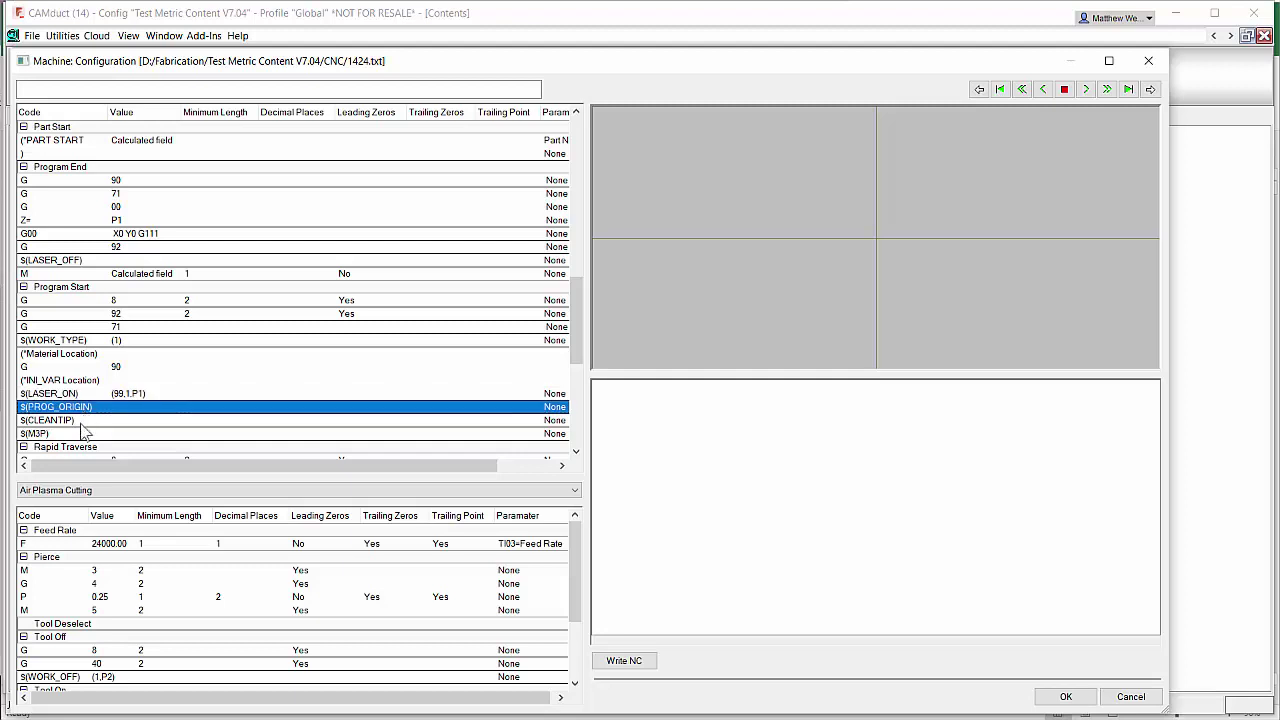
{"action": "left_click", "coordinate": [84, 421]}
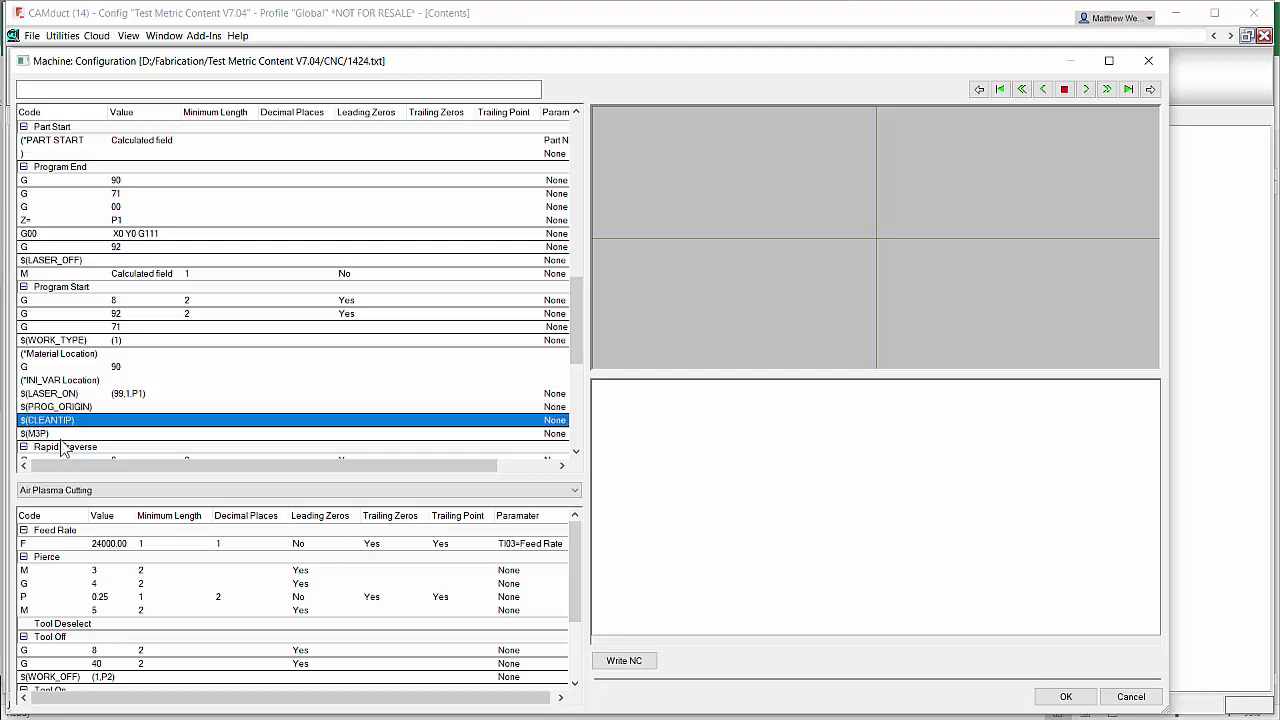
{"action": "left_click", "coordinate": [63, 435]}
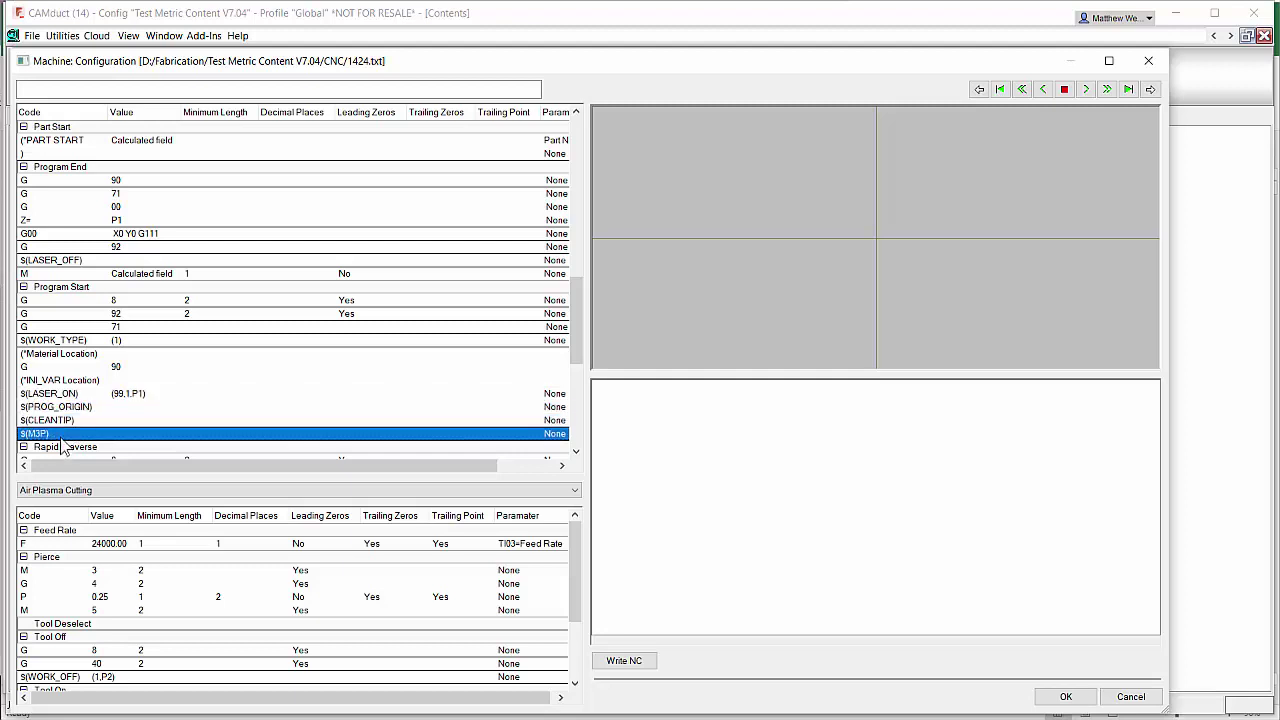
- Close the machine configuration, tool list and Installed Machines dialogs without saving
{"action": "left_click", "coordinate": [1133, 697]}
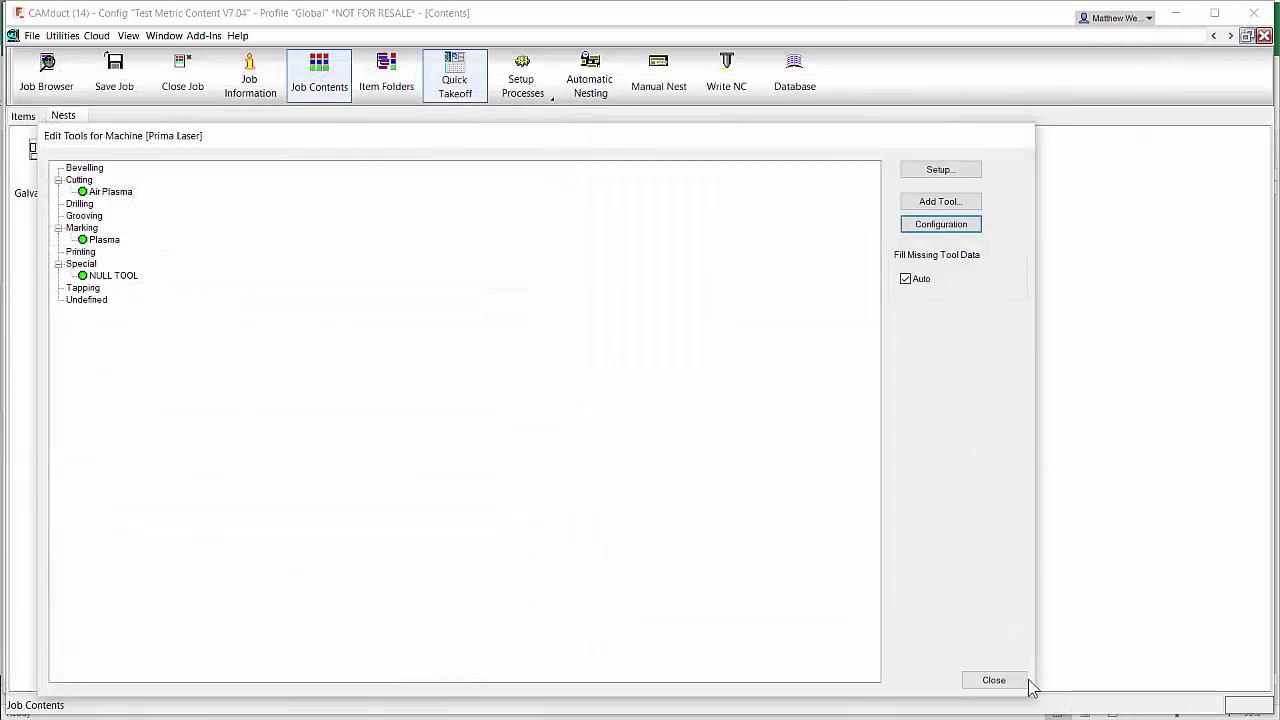
{"action": "left_click", "coordinate": [1012, 681]}
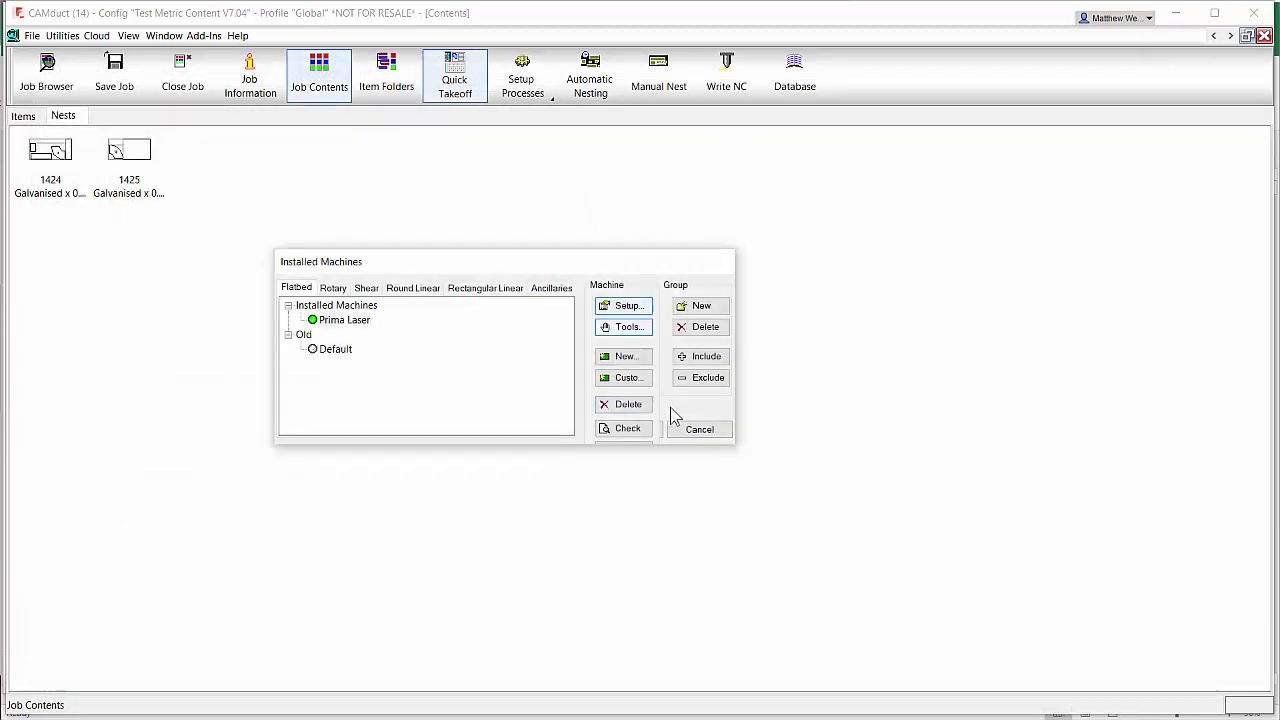
{"action": "left_click", "coordinate": [699, 429]}
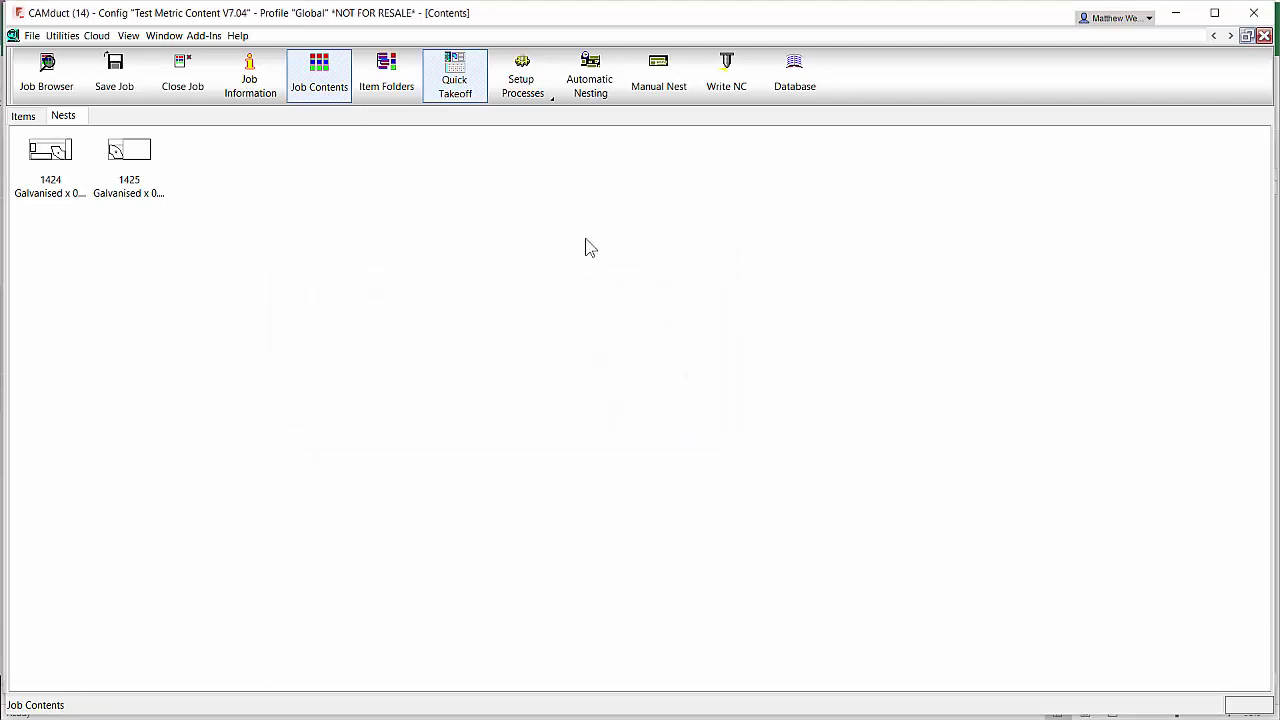
- Open Setup Processes and review the Nest and NC nesting options, then cancel
{"action": "left_click", "coordinate": [552, 107]}
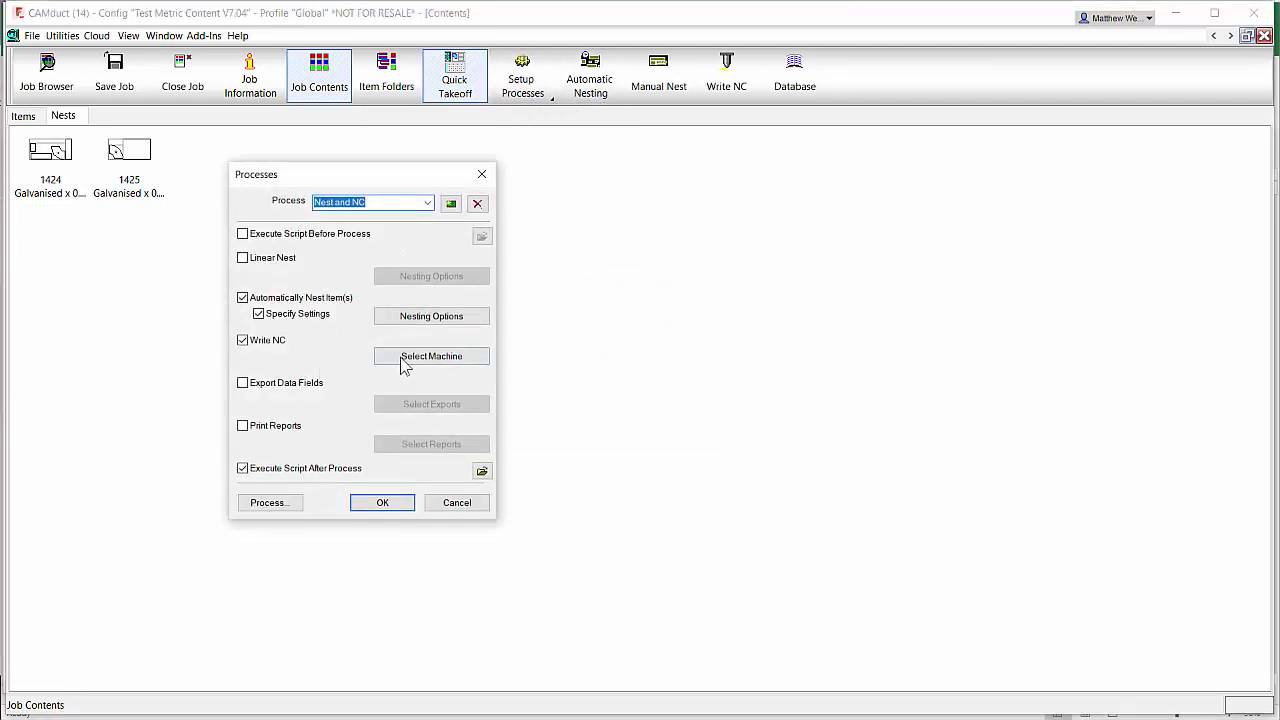
{"action": "left_click", "coordinate": [422, 319]}
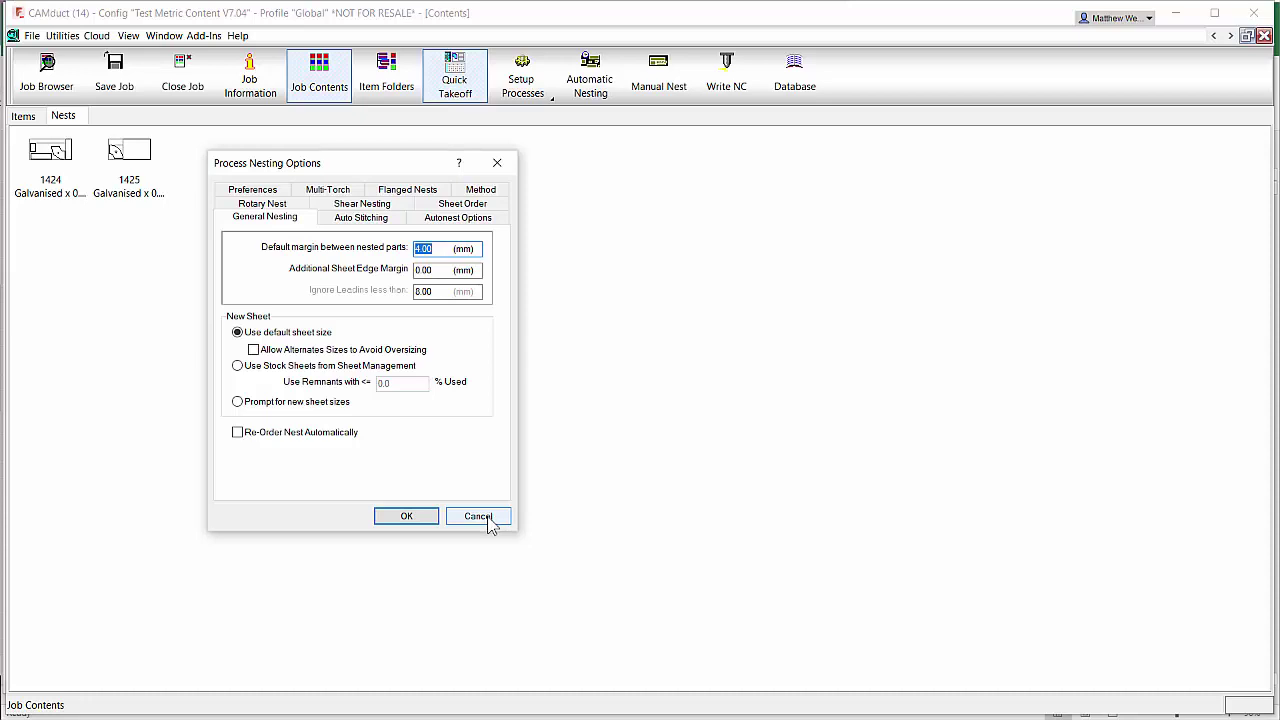
{"action": "left_click", "coordinate": [489, 522]}
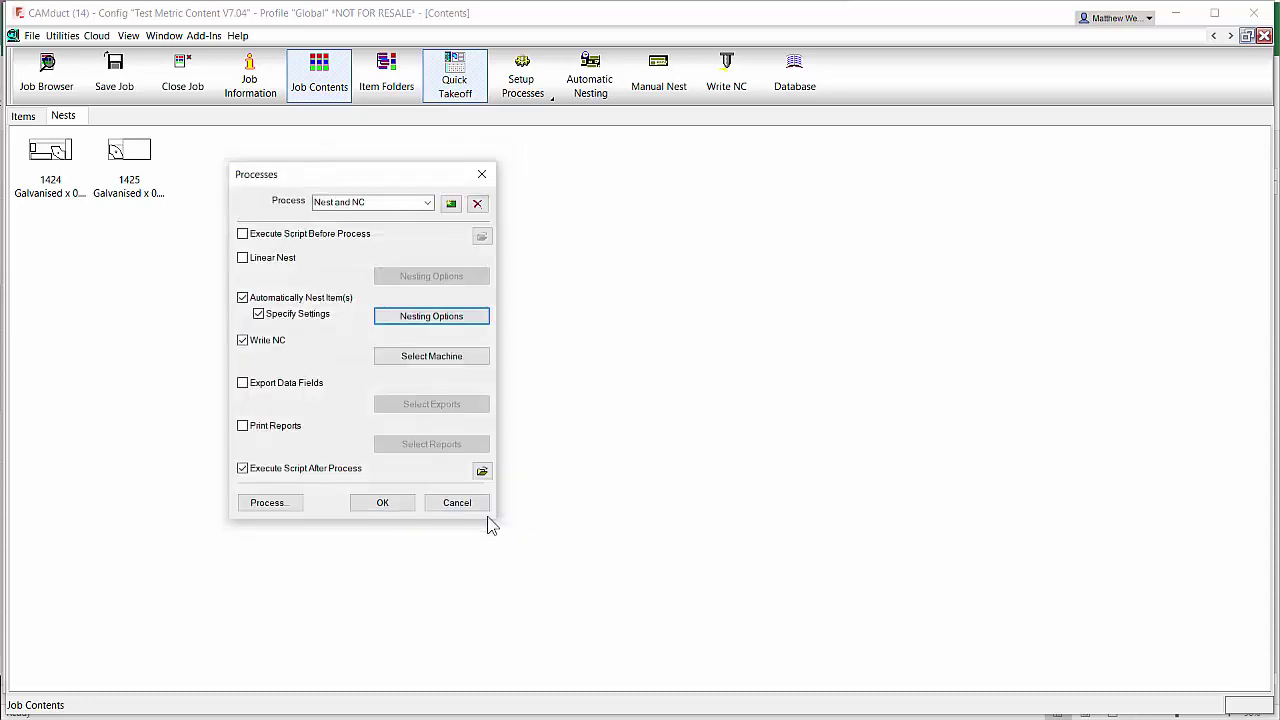
- Confirm Prima Laser is the selected machine and run the Nest and NC batch process to completion
{"action": "left_click", "coordinate": [397, 361]}
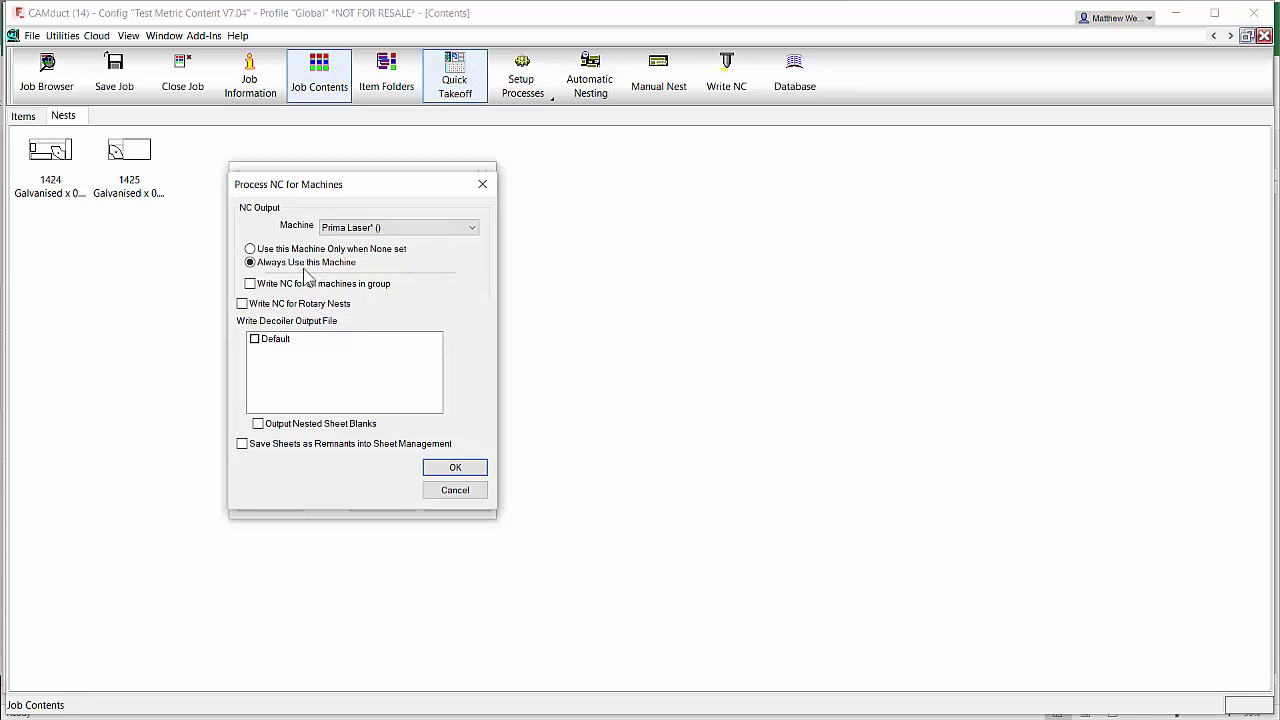
{"action": "left_click", "coordinate": [456, 490]}
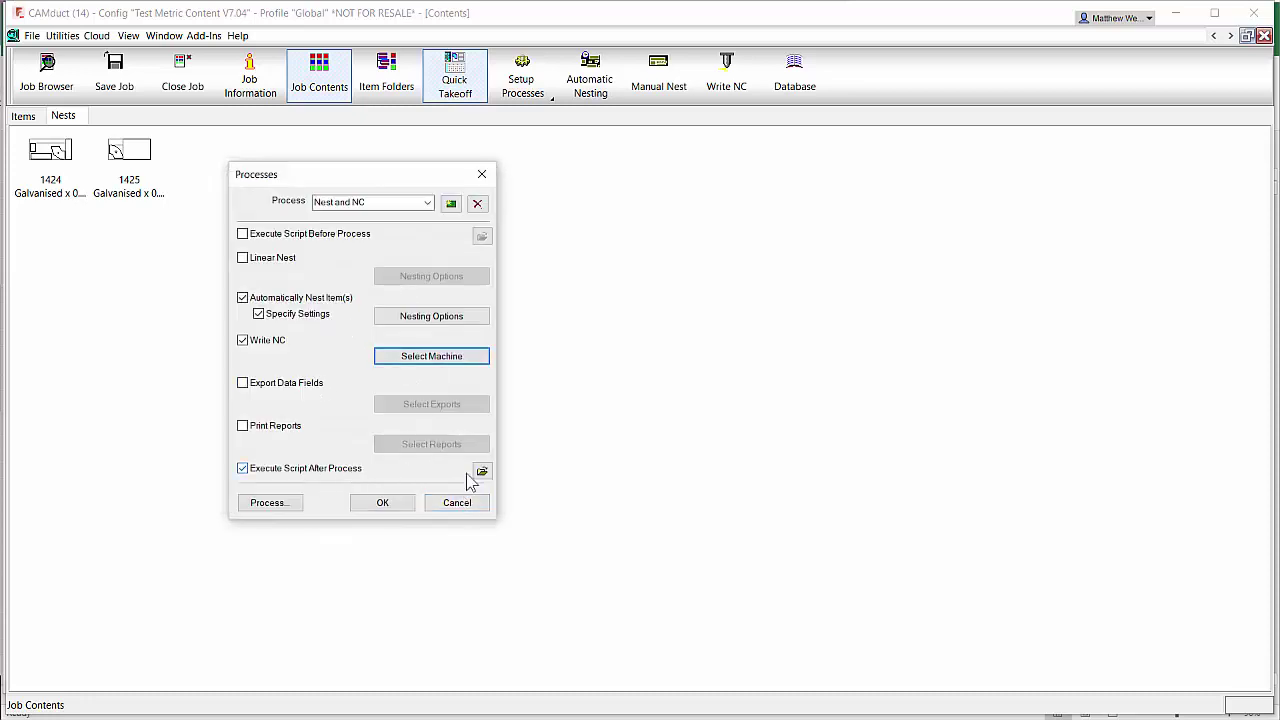
{"action": "left_click", "coordinate": [284, 505]}
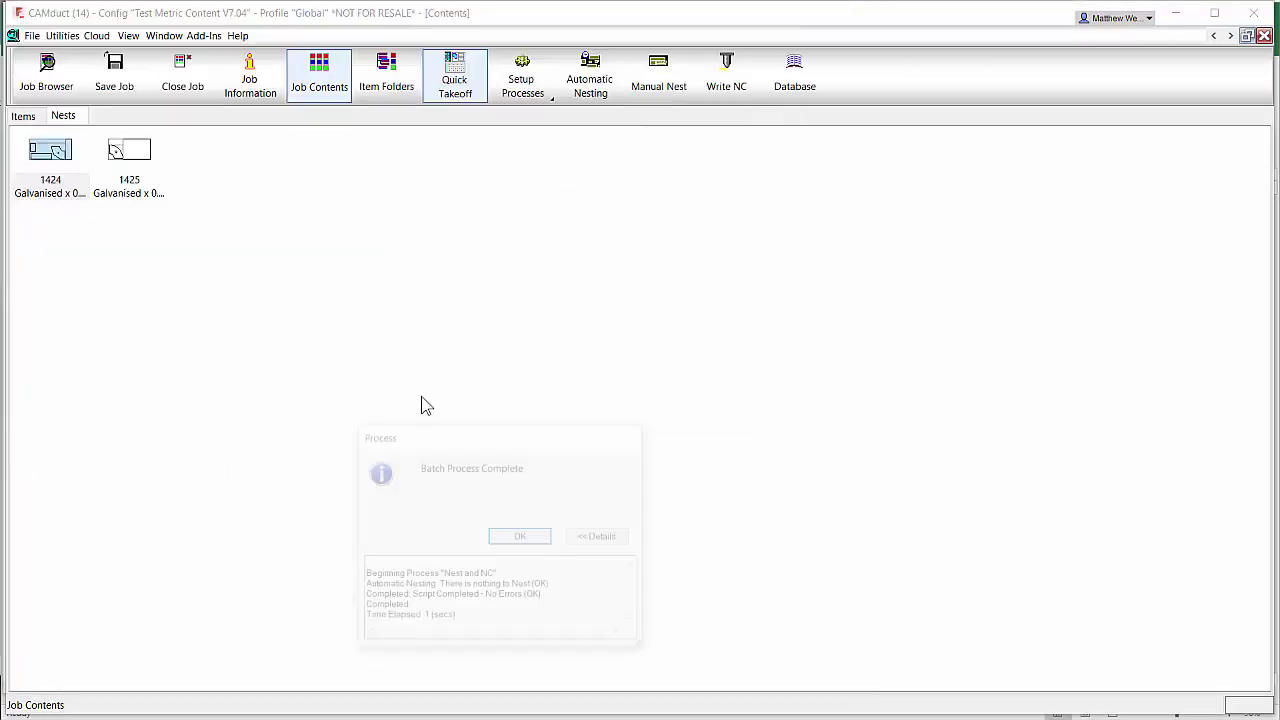
{"action": "left_click", "coordinate": [522, 537]}
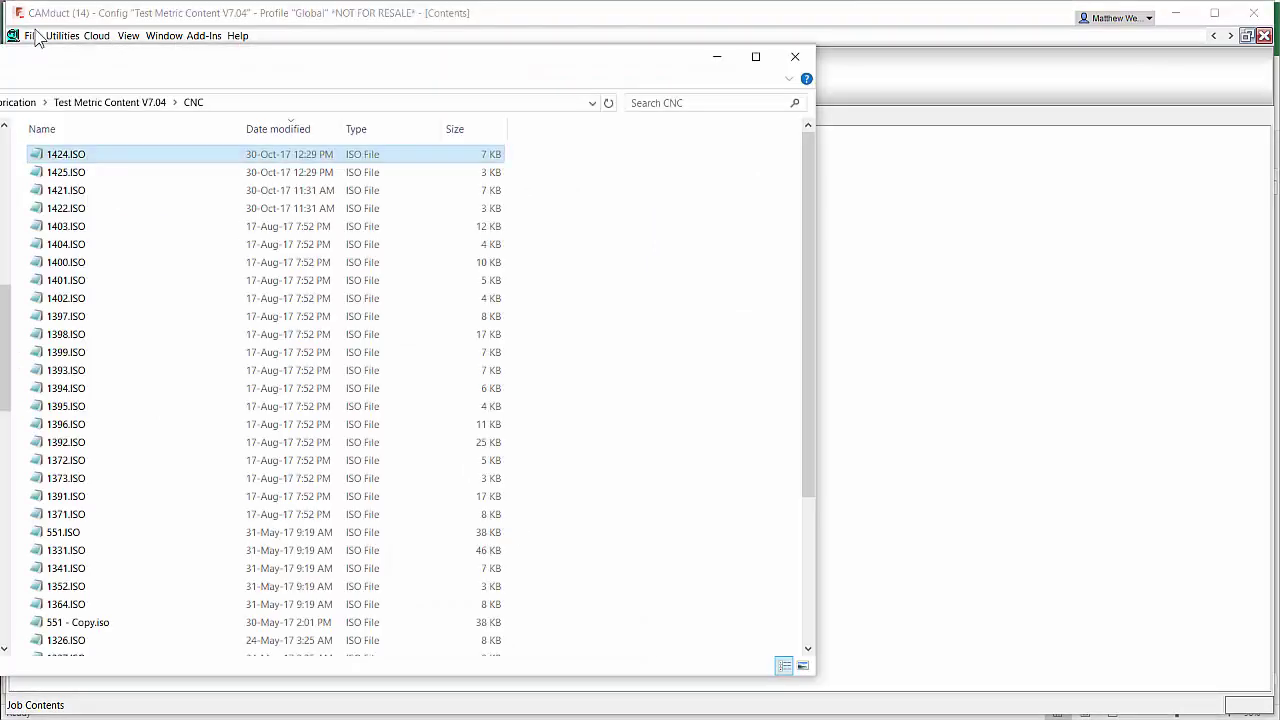
- Open 1424.ISO from the CNC folder in Notepad and select its GALV 0.8 material line
{"action": "left_click", "coordinate": [907, 200]}
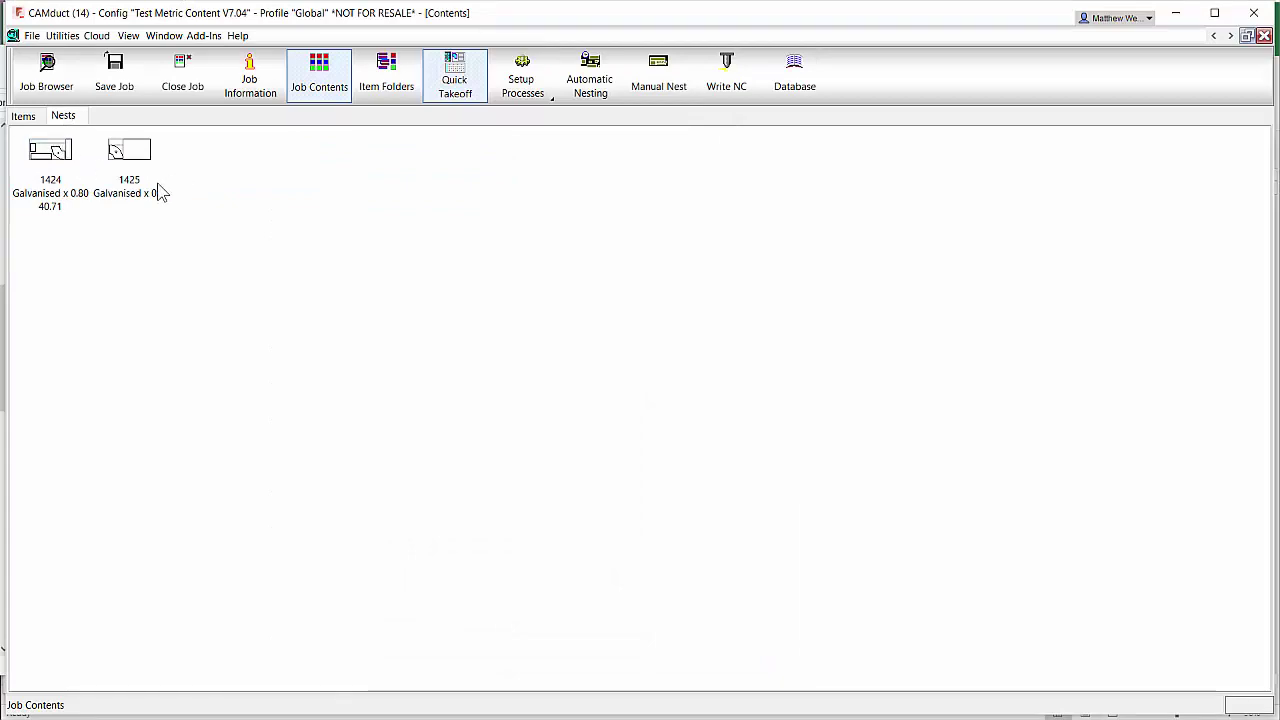
{"action": "left_click", "coordinate": [3, 110]}
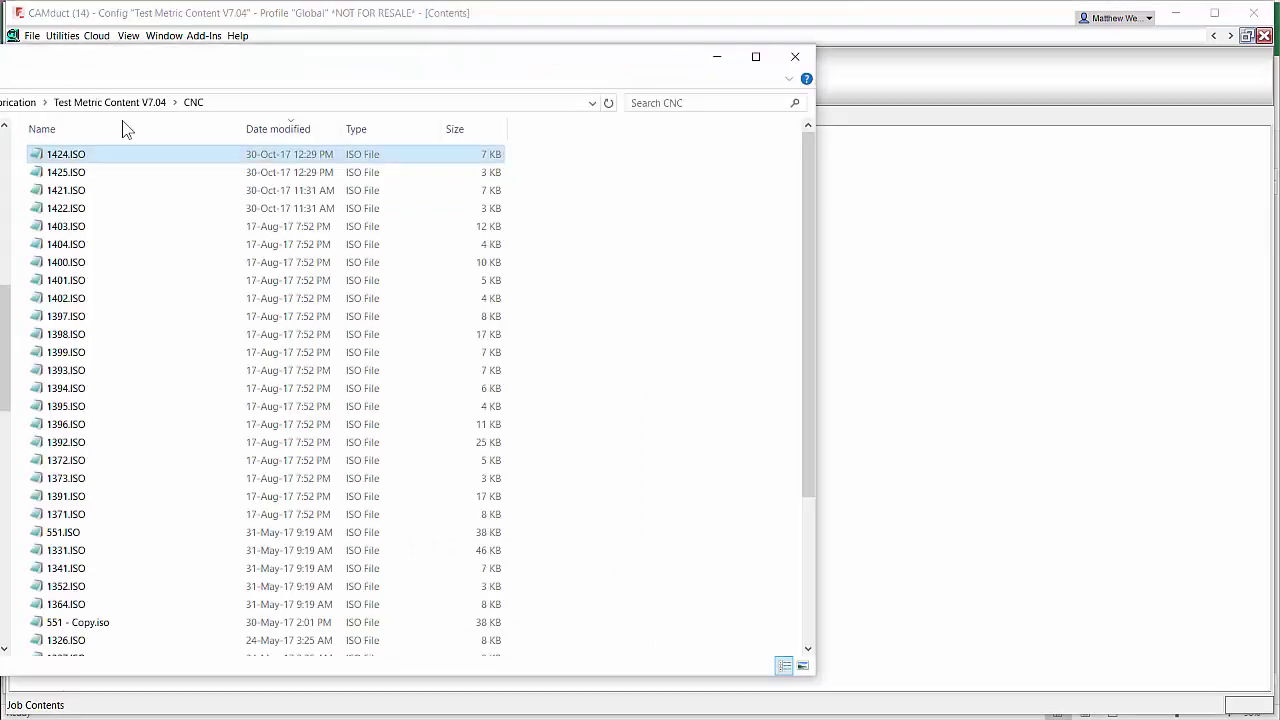
{"action": "double_click", "coordinate": [114, 160]}
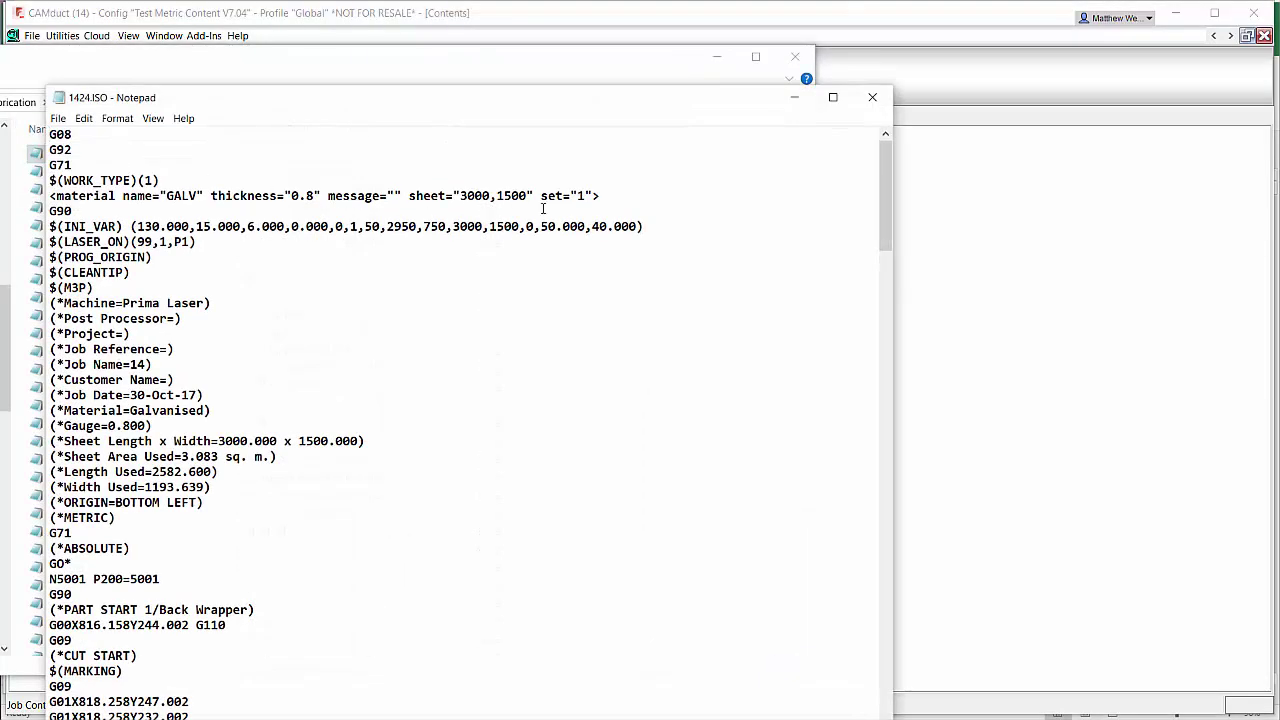
{"action": "left_click", "coordinate": [628, 193]}
{"action": "key", "text": "shift+Home"}
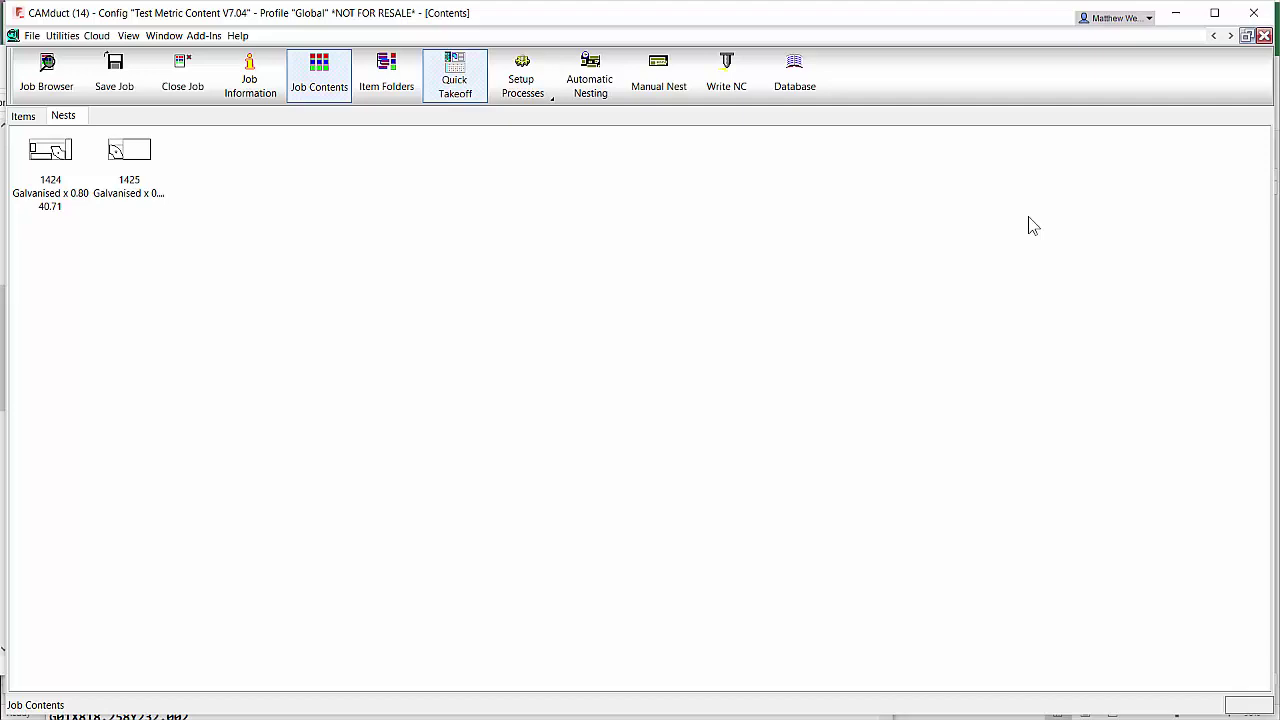
- Write NC again for nests 1424 and 1425, keeping the current file numbers
{"action": "right_click", "coordinate": [41, 147]}
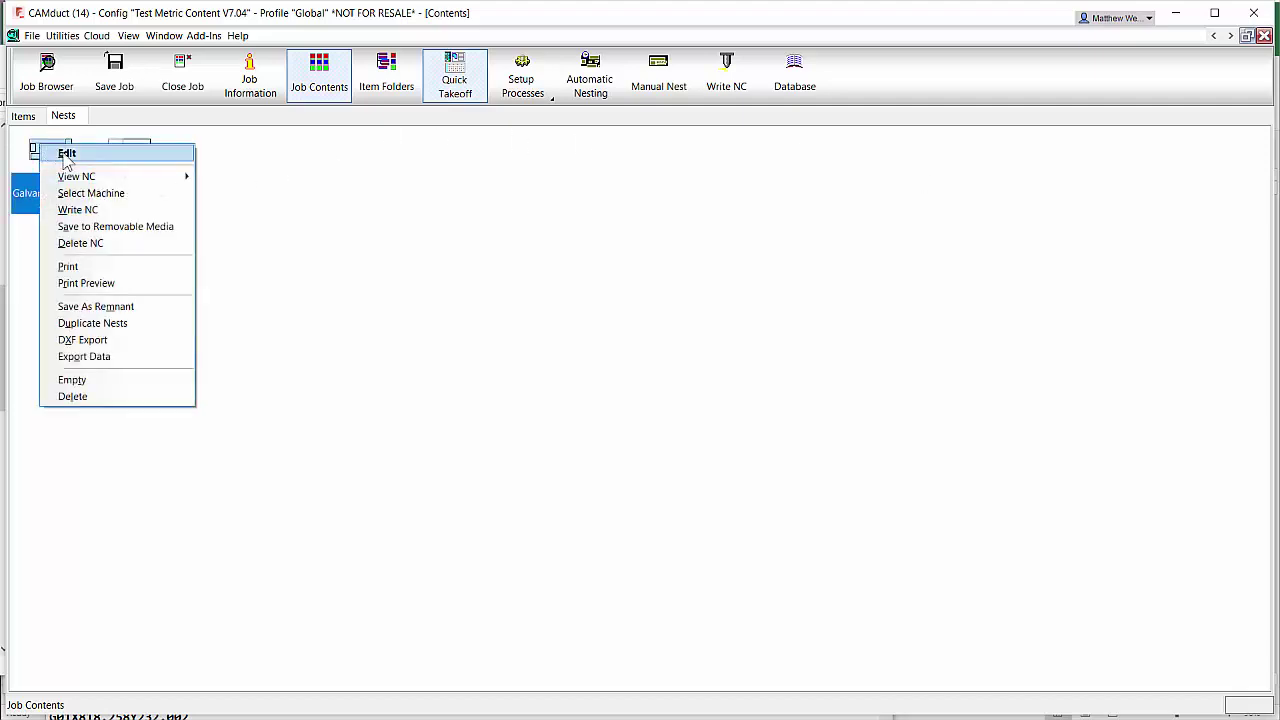
{"action": "left_click", "coordinate": [108, 210]}
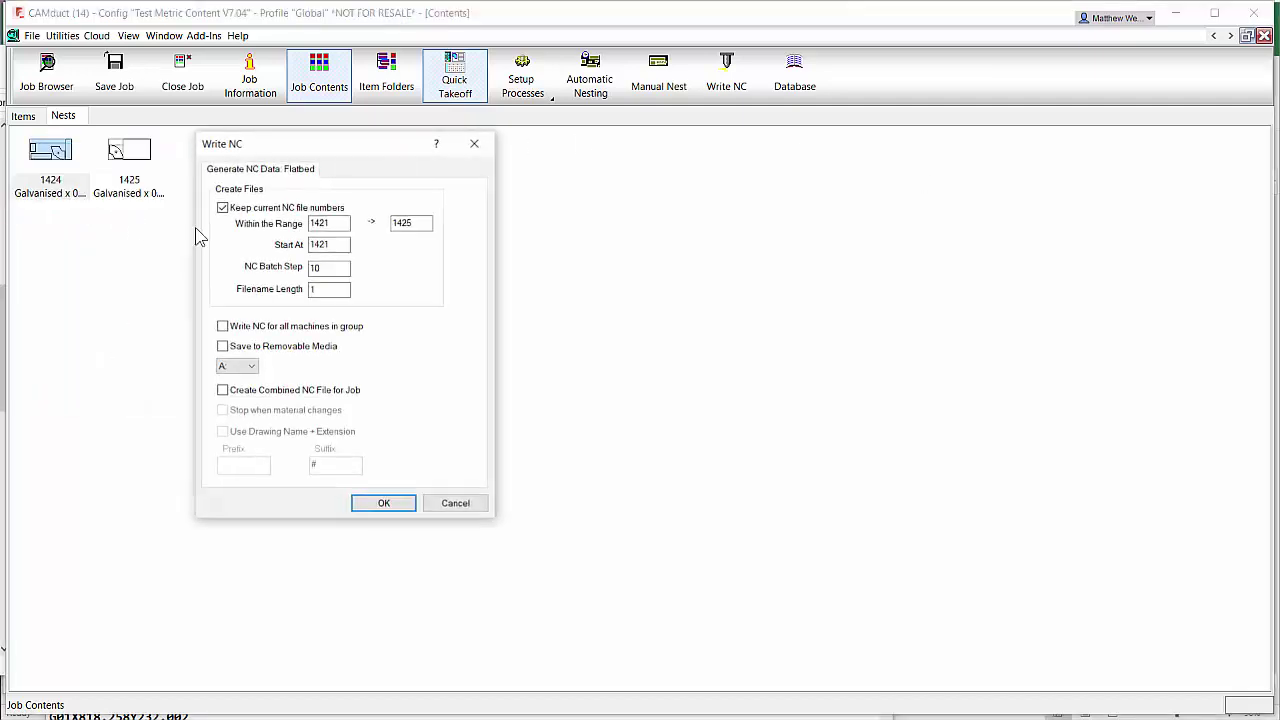
{"action": "left_click", "coordinate": [387, 502]}
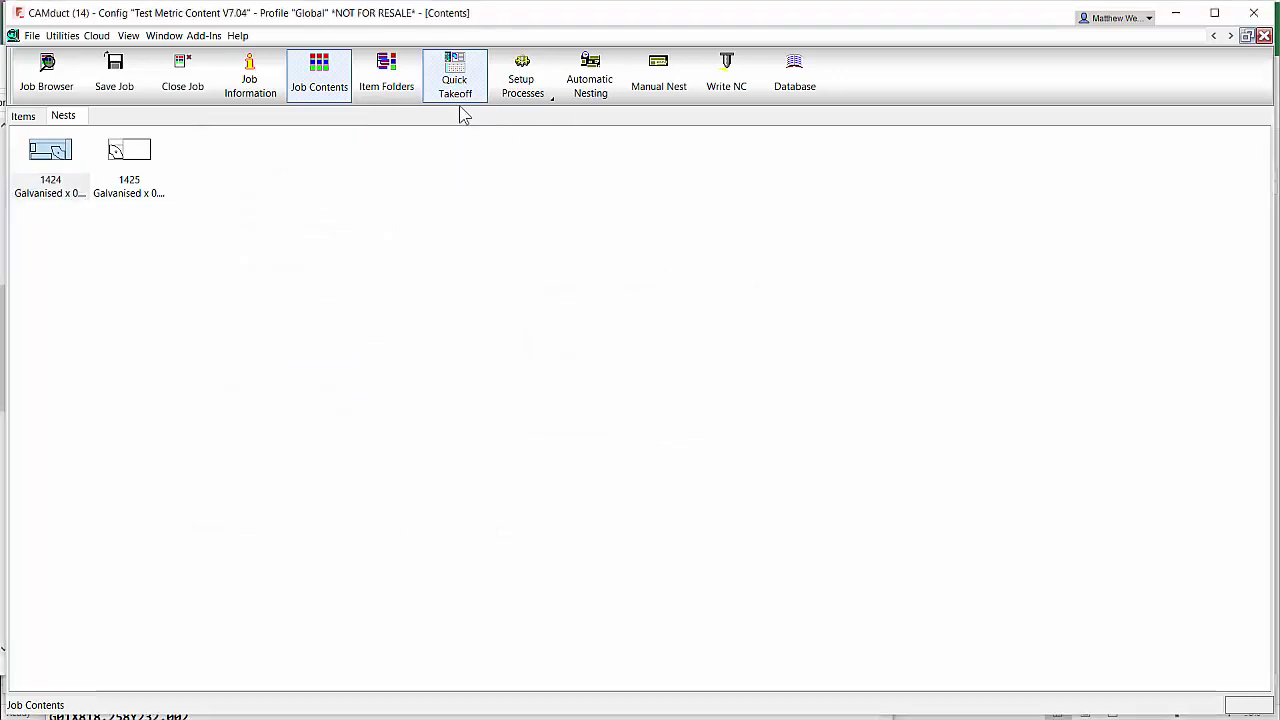
{"action": "left_click", "coordinate": [32, 35]}
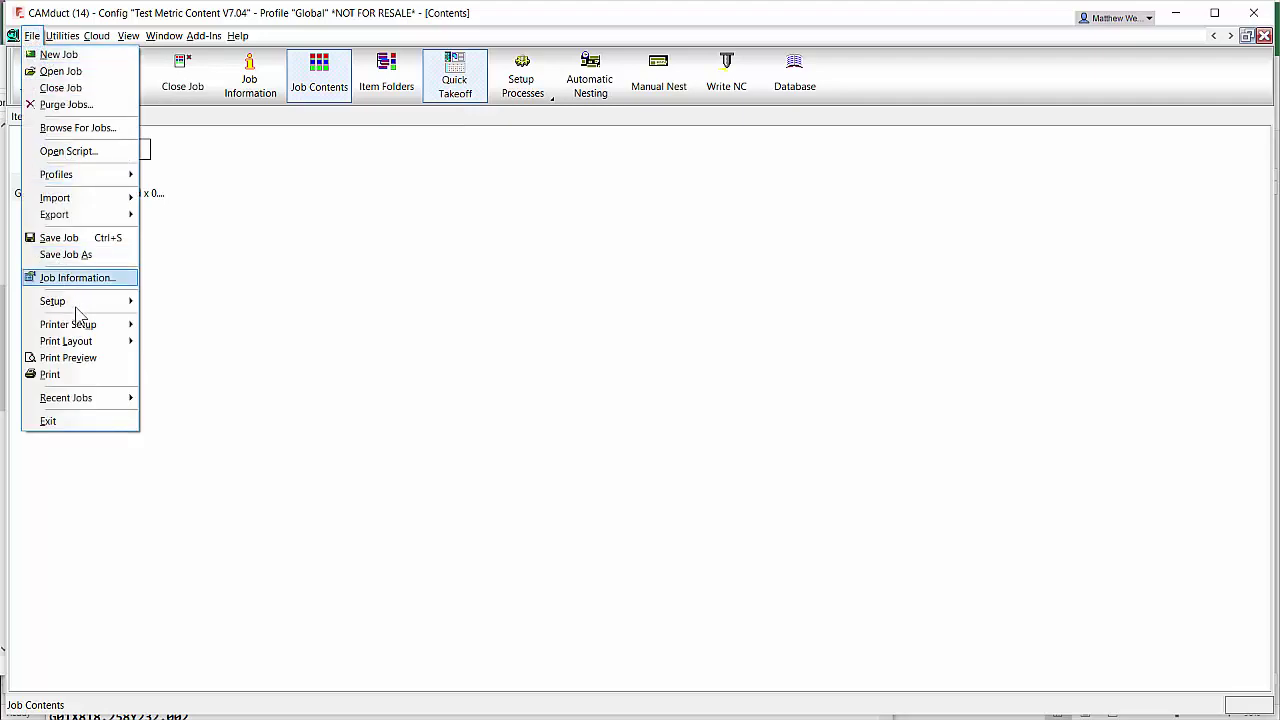
- Open the Air Plasma tool's NC configuration for the Prima Laser in Installed Machines
{"action": "mouse_move", "coordinate": [80, 325]}
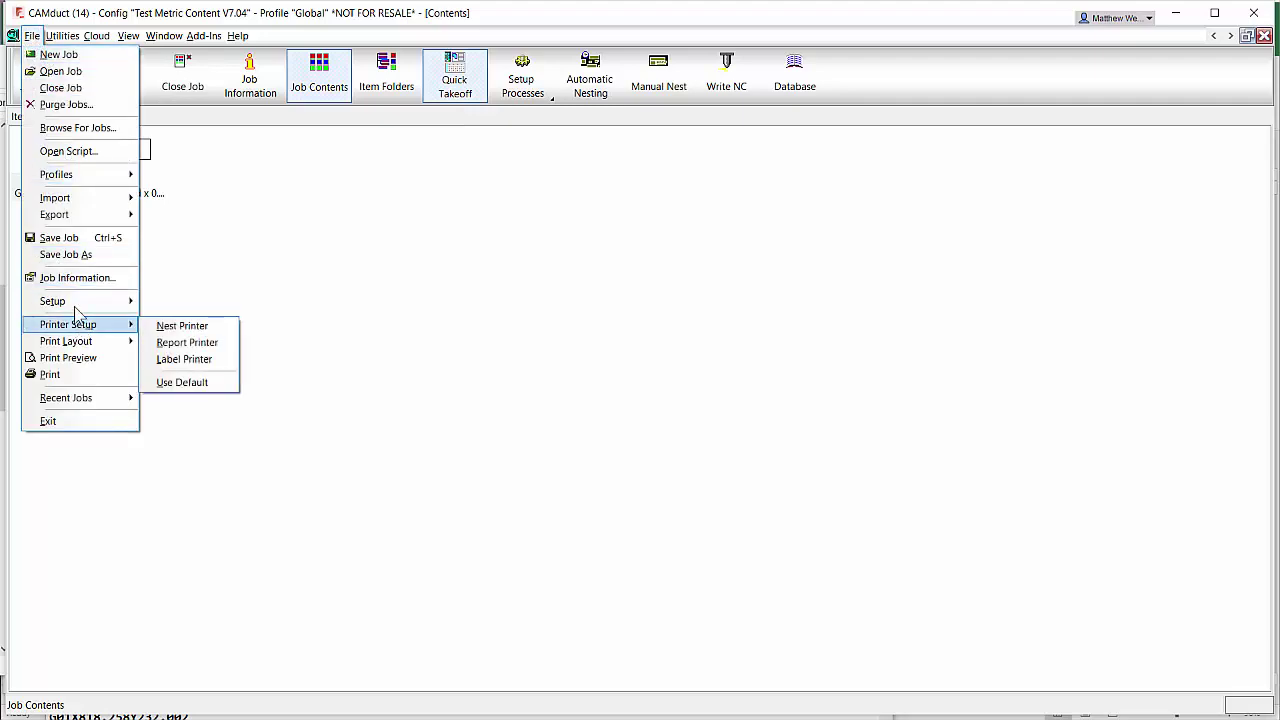
{"action": "mouse_move", "coordinate": [80, 302]}
{"action": "left_click", "coordinate": [195, 346]}
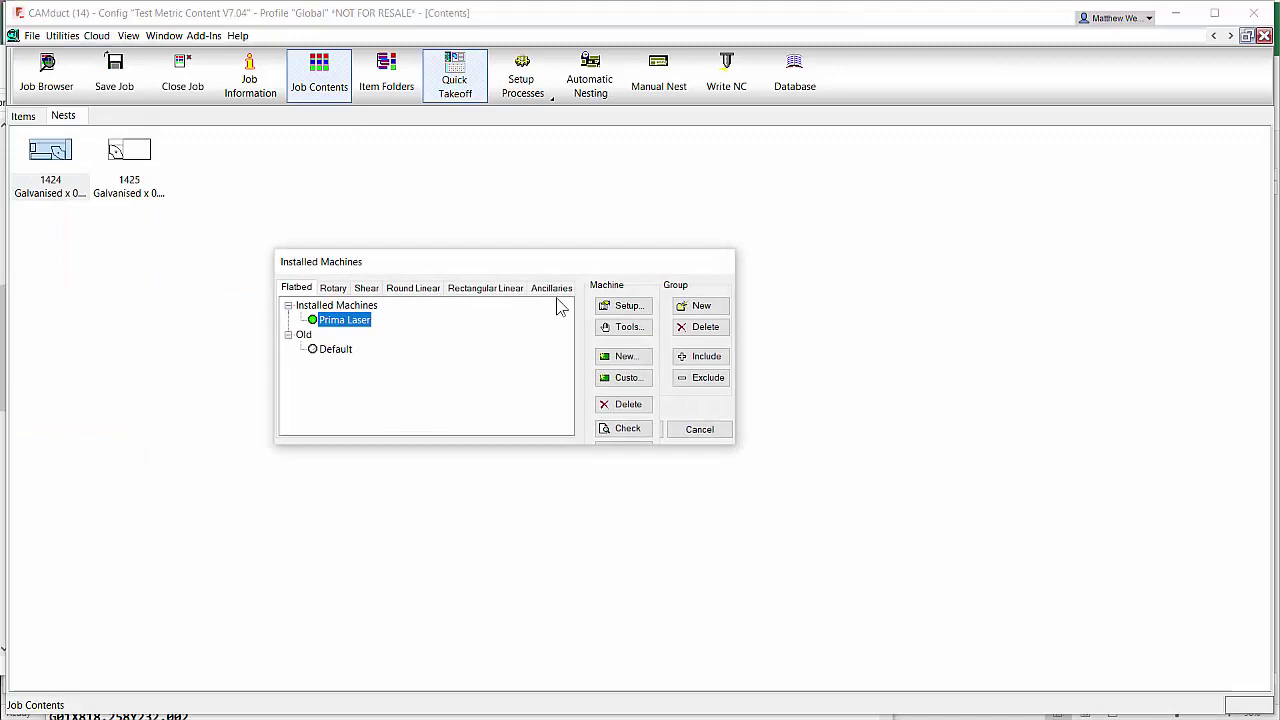
{"action": "left_click", "coordinate": [630, 327]}
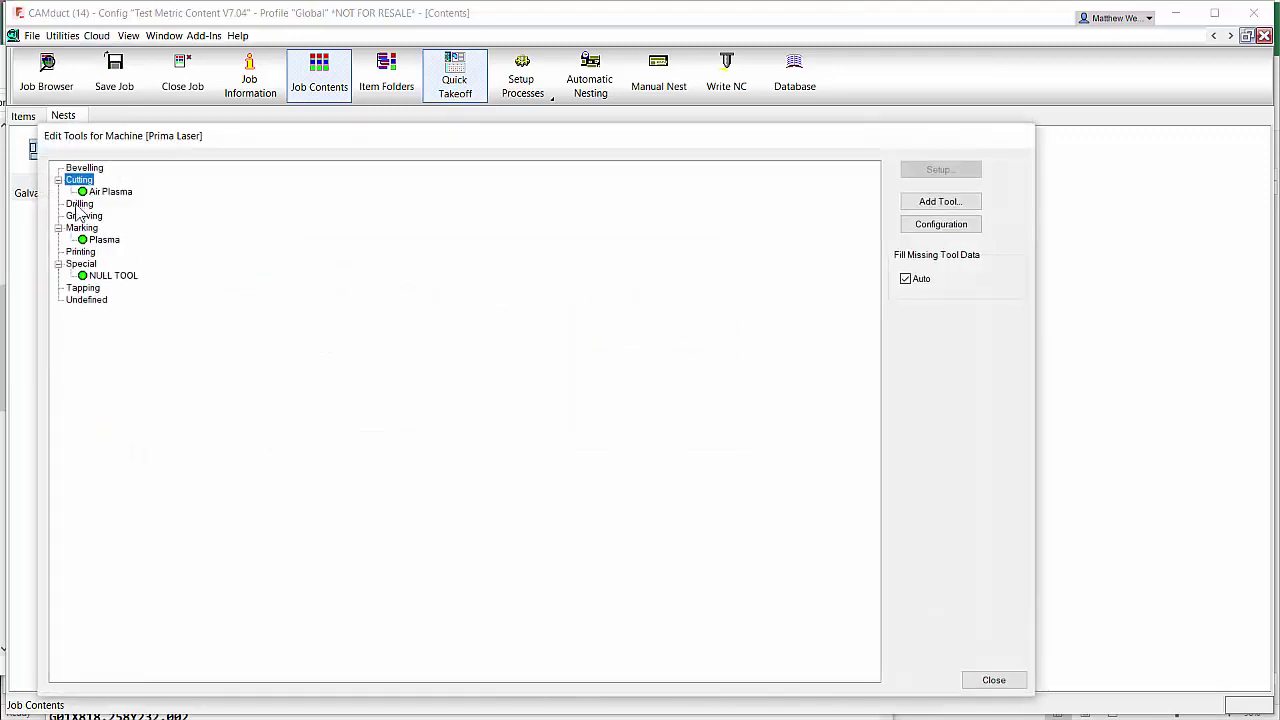
{"action": "left_click", "coordinate": [86, 191]}
{"action": "left_click", "coordinate": [958, 230]}
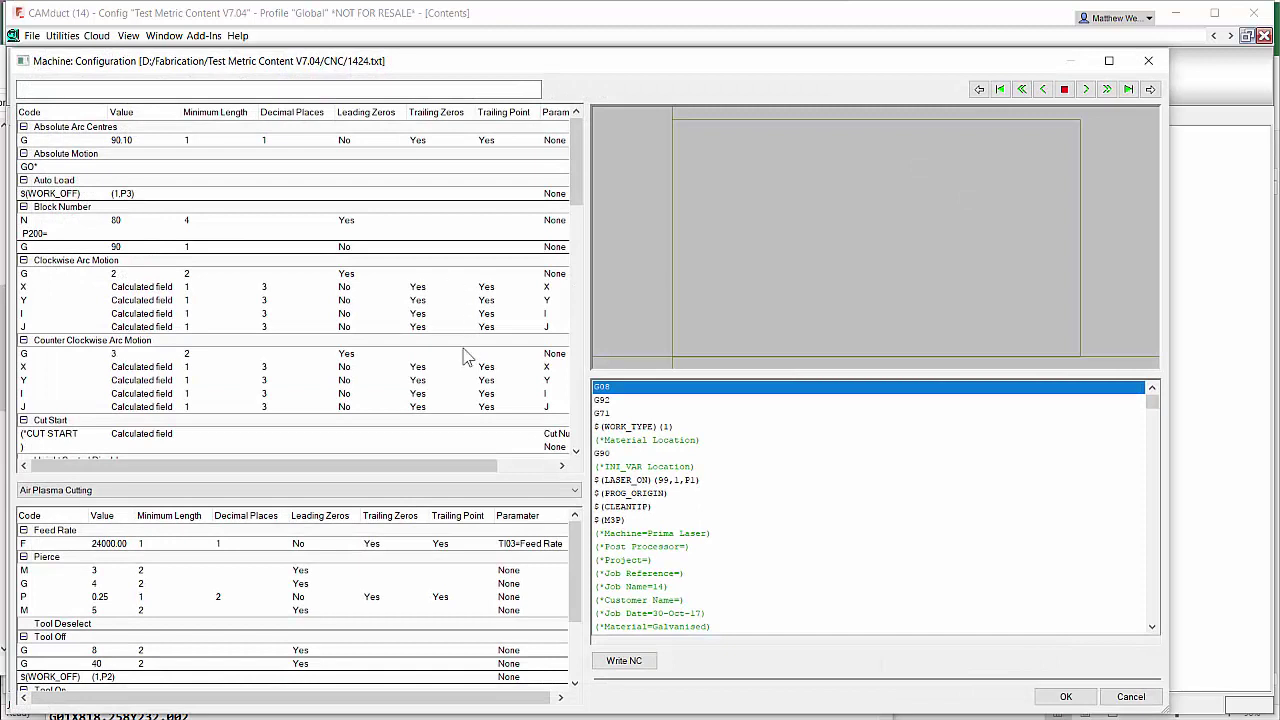
- Compare the G92, (*Material Location) and (*Machine=Prima Laser) NC lines against 1424.ISO in Notepad
{"action": "left_click", "coordinate": [620, 401]}
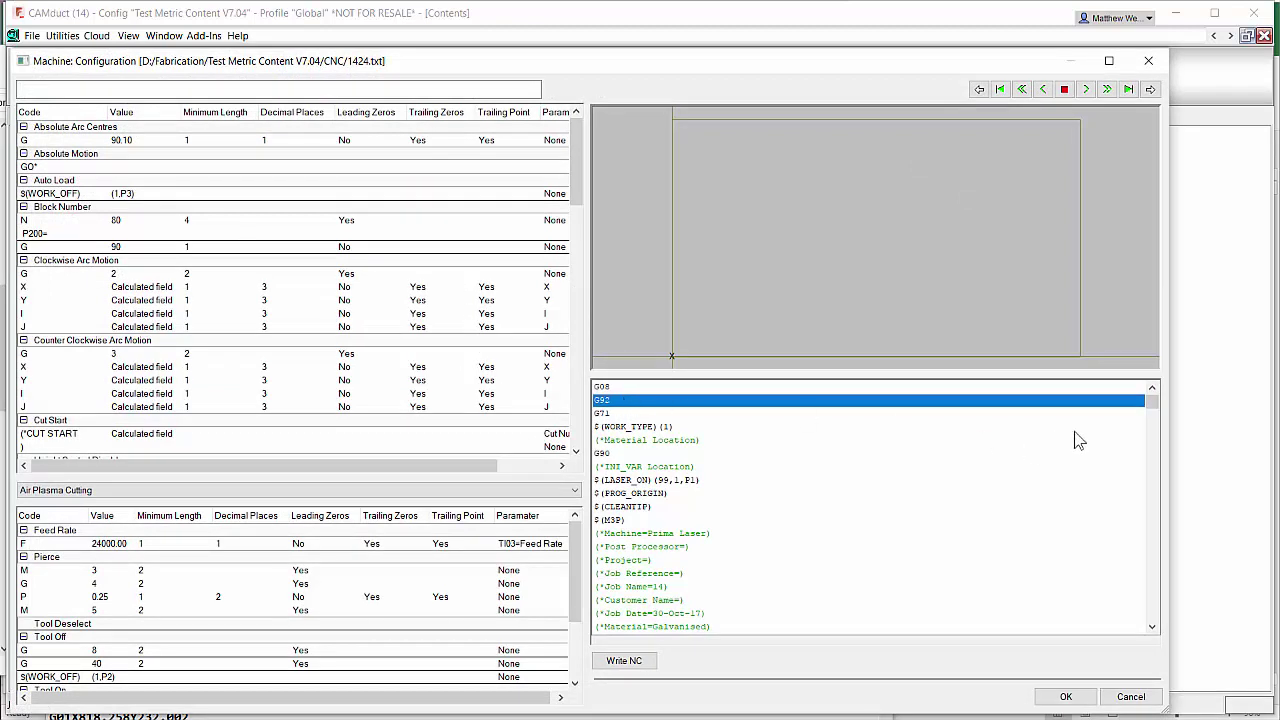
{"action": "left_click", "coordinate": [622, 441]}
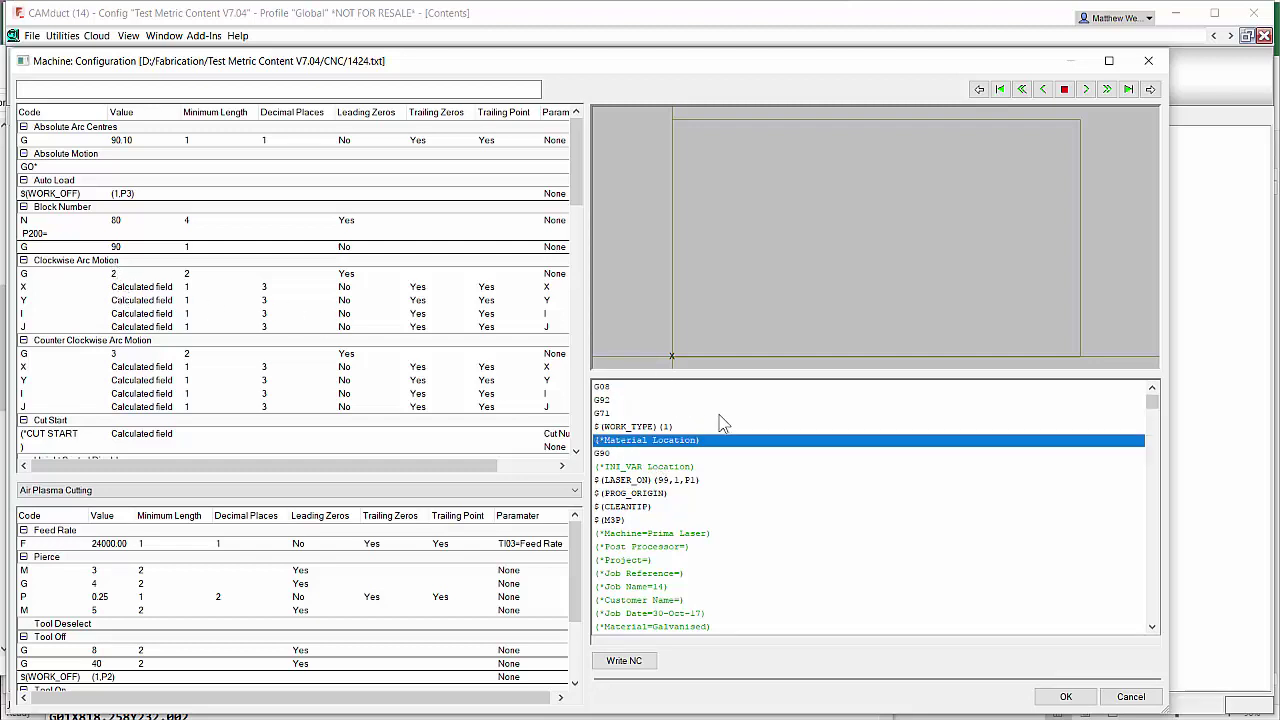
{"action": "left_click", "coordinate": [662, 467]}
{"action": "left_click", "coordinate": [668, 481]}
{"action": "left_click", "coordinate": [684, 533]}
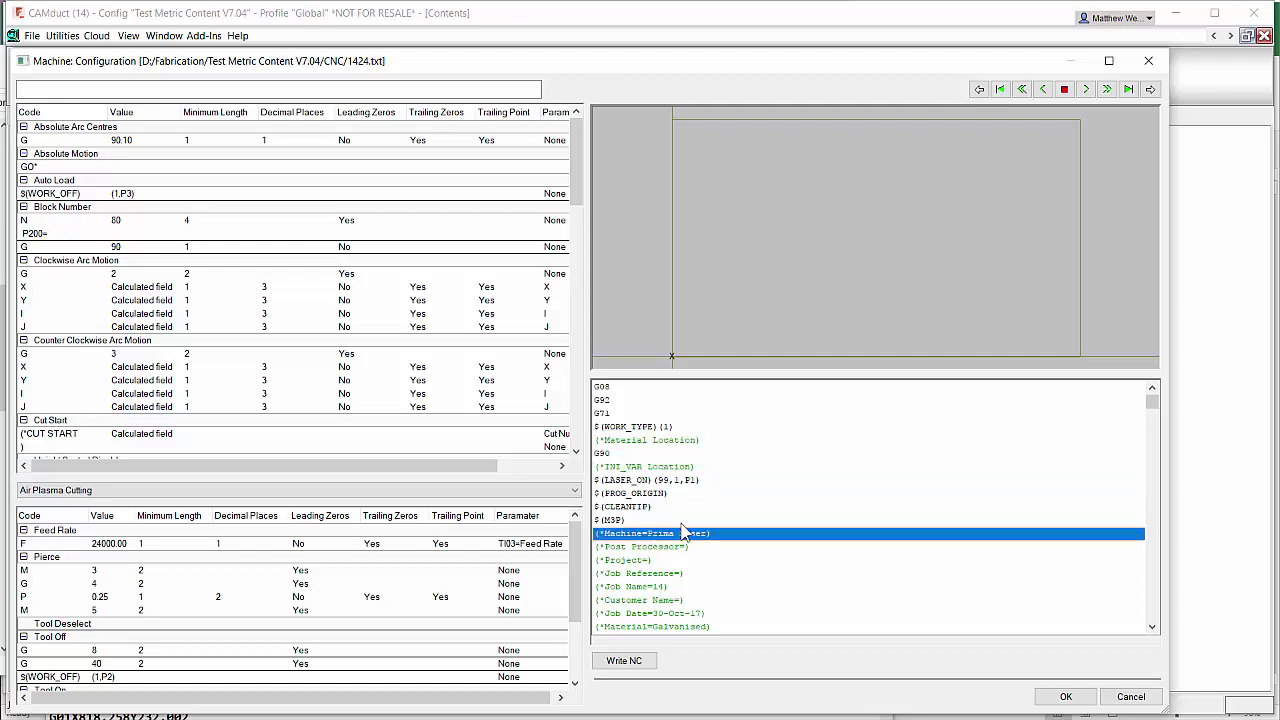
{"action": "left_click", "coordinate": [657, 443]}
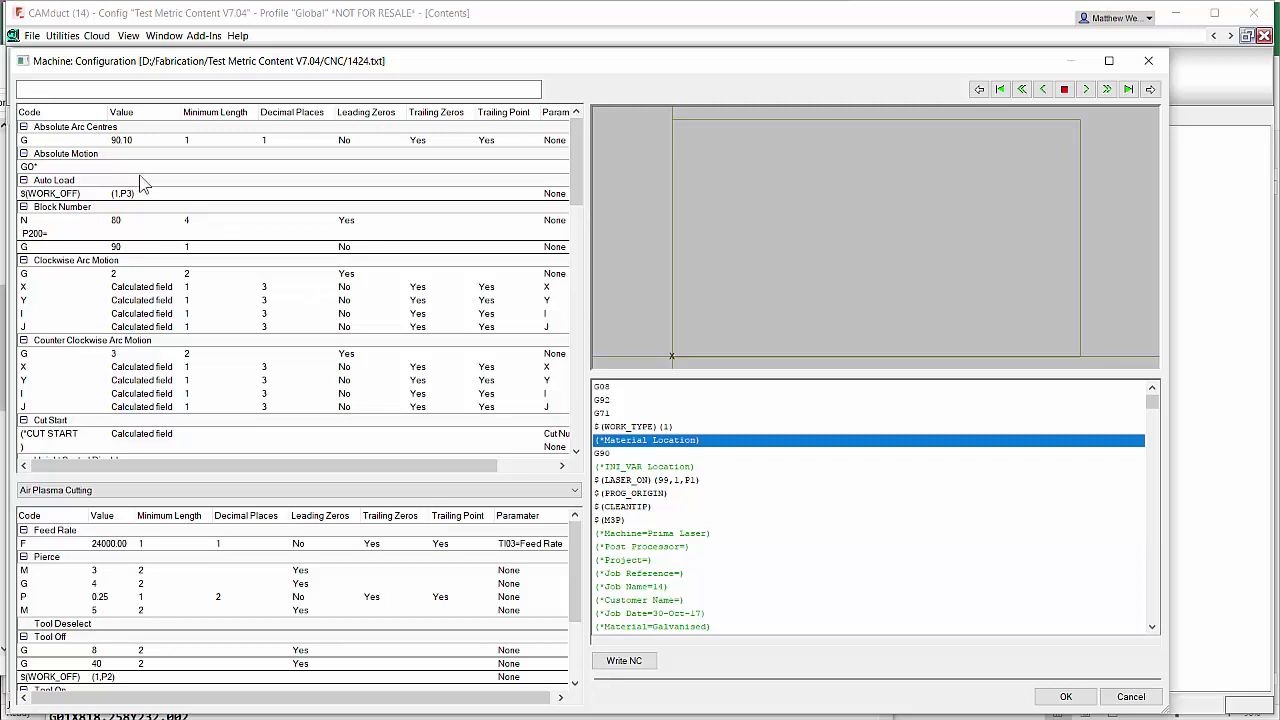
{"action": "key", "text": "alt+Tab"}
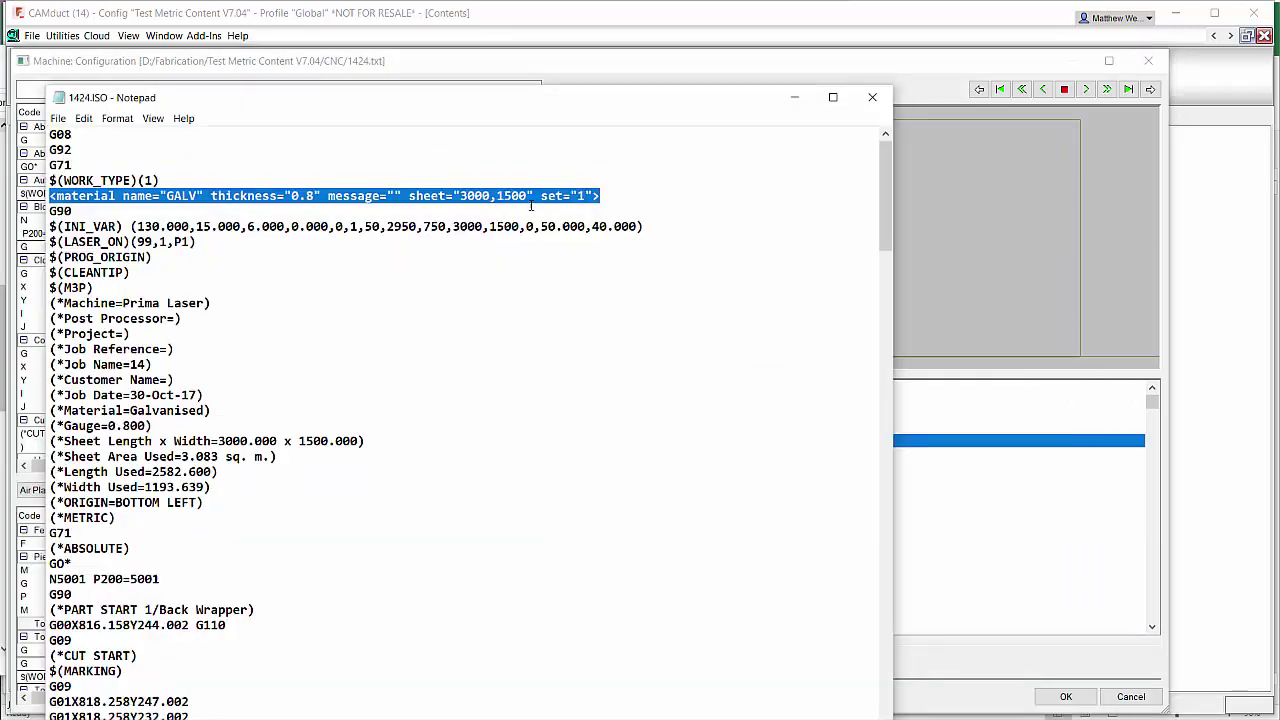
{"action": "left_click", "coordinate": [531, 205]}
{"action": "left_click", "coordinate": [1049, 484]}
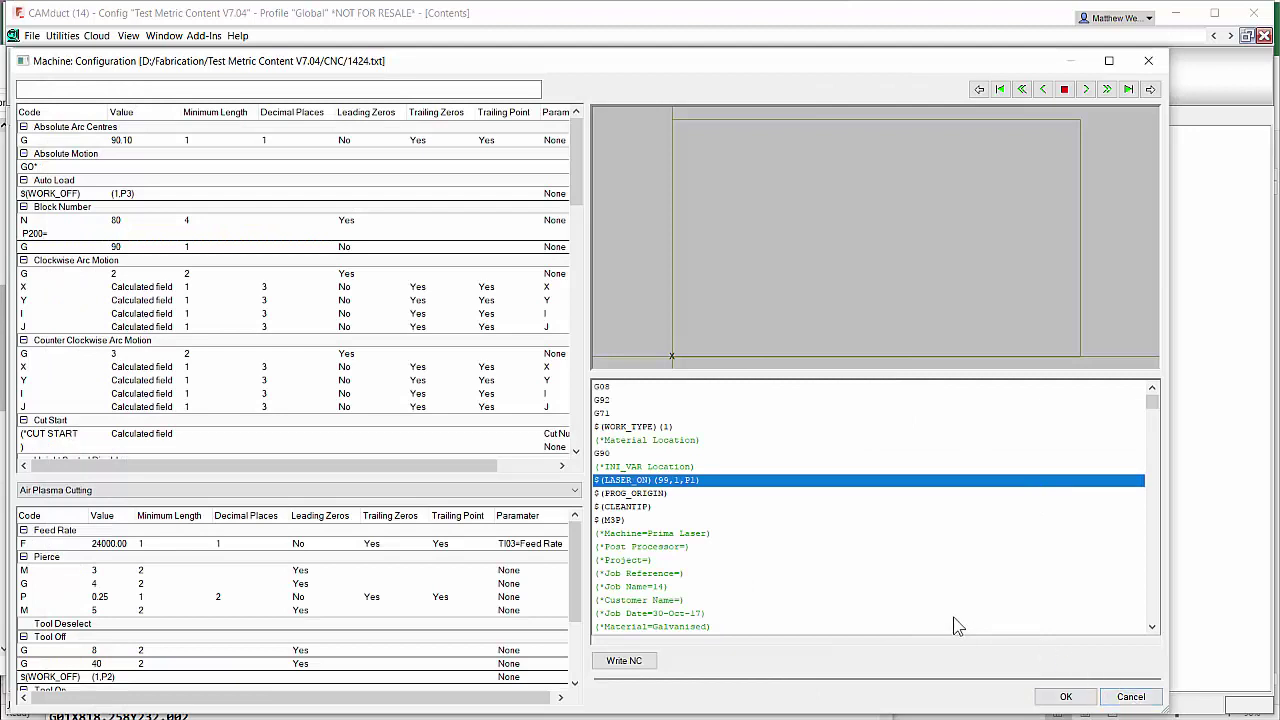
- Review the (*Machine=Prima Laser) and (*Post Processor=) remarks and the '(*' Remark Start setting
{"action": "left_click", "coordinate": [660, 513]}
{"action": "left_click", "coordinate": [658, 561]}
{"action": "left_click", "coordinate": [641, 537]}
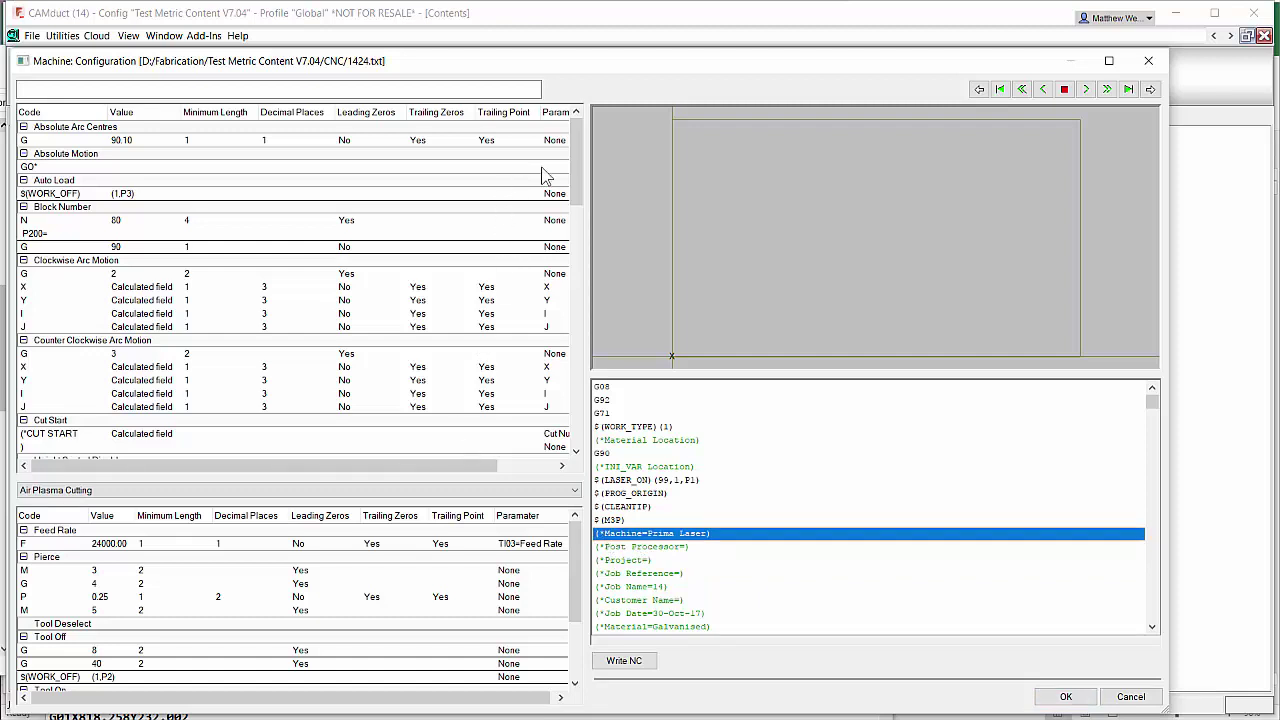
{"action": "left_click_drag", "start_coordinate": [577, 170], "coordinate": [575, 377]}
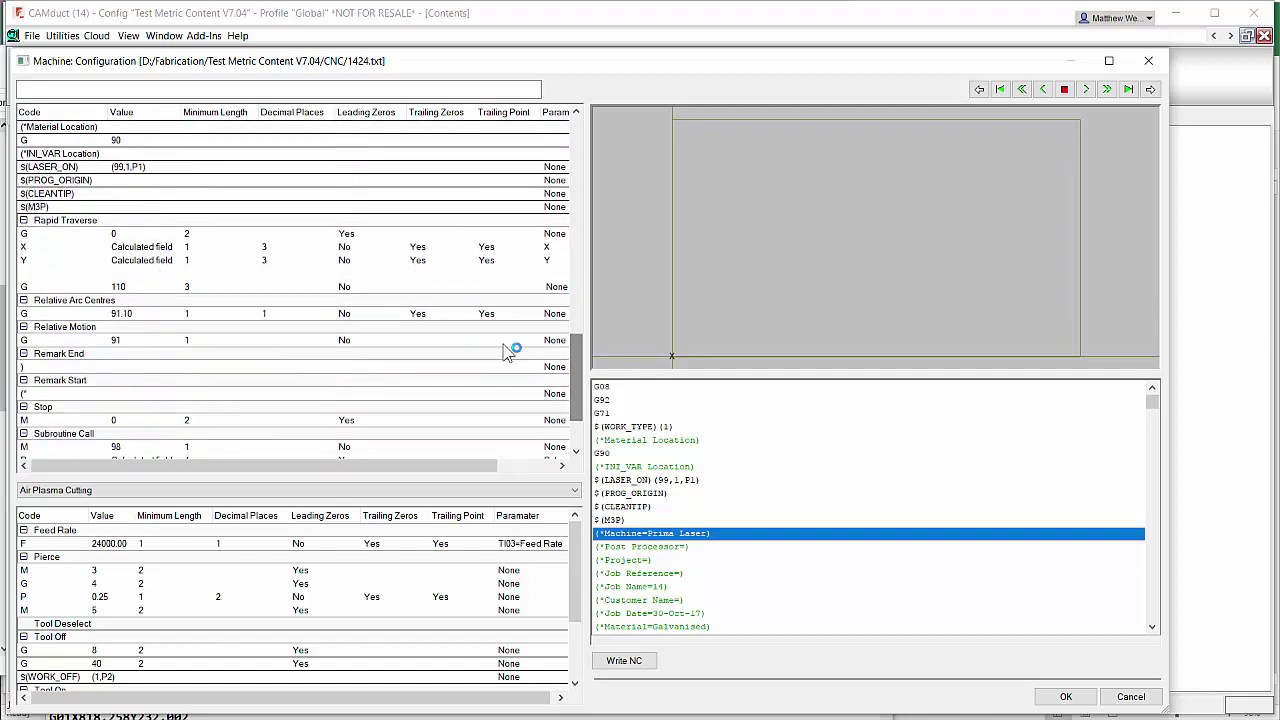
{"action": "left_click", "coordinate": [35, 395]}
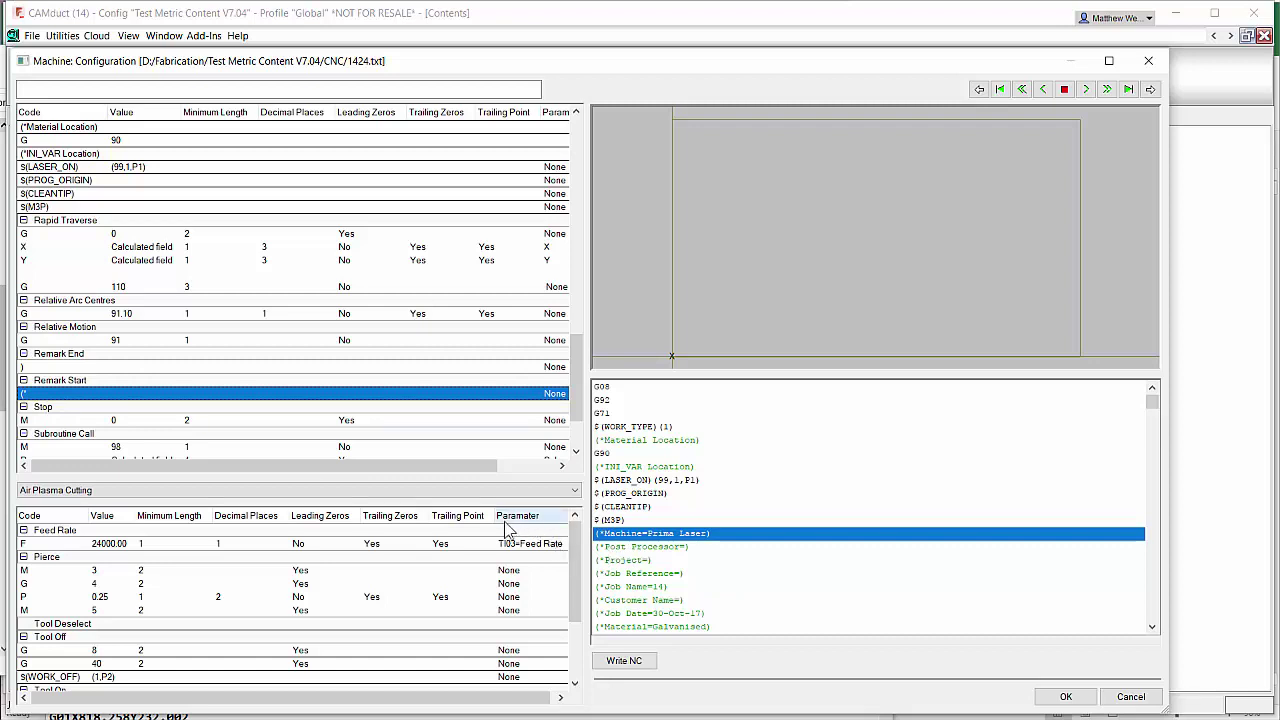
{"action": "left_click", "coordinate": [700, 548]}
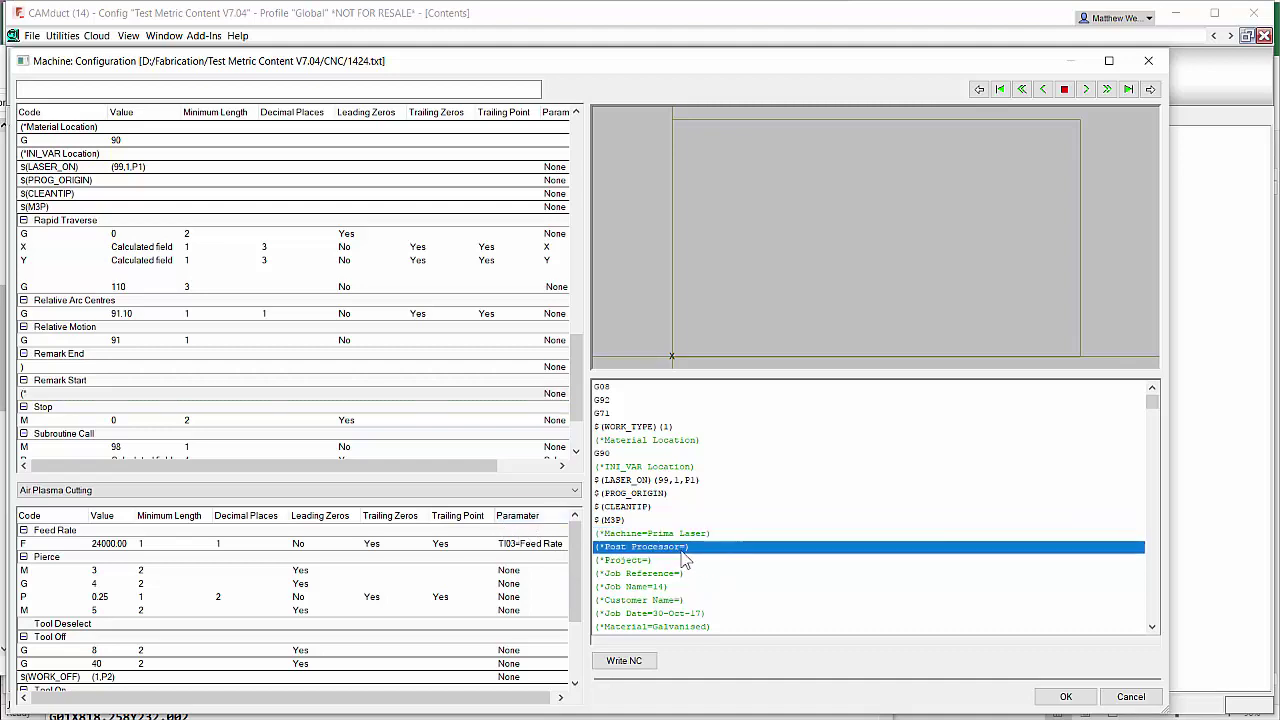
- Close the machine configuration, Prima Laser tool list and Installed Machines windows without saving
{"action": "left_click", "coordinate": [1131, 699]}
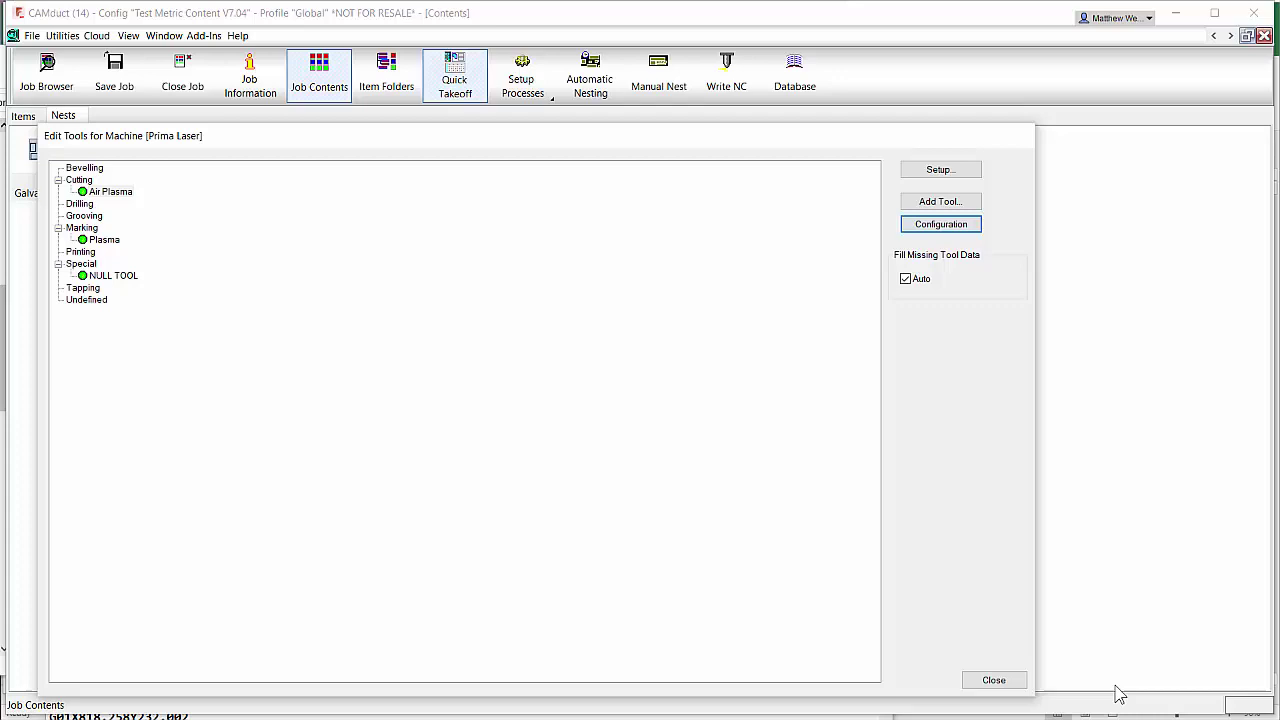
{"action": "left_click", "coordinate": [995, 682]}
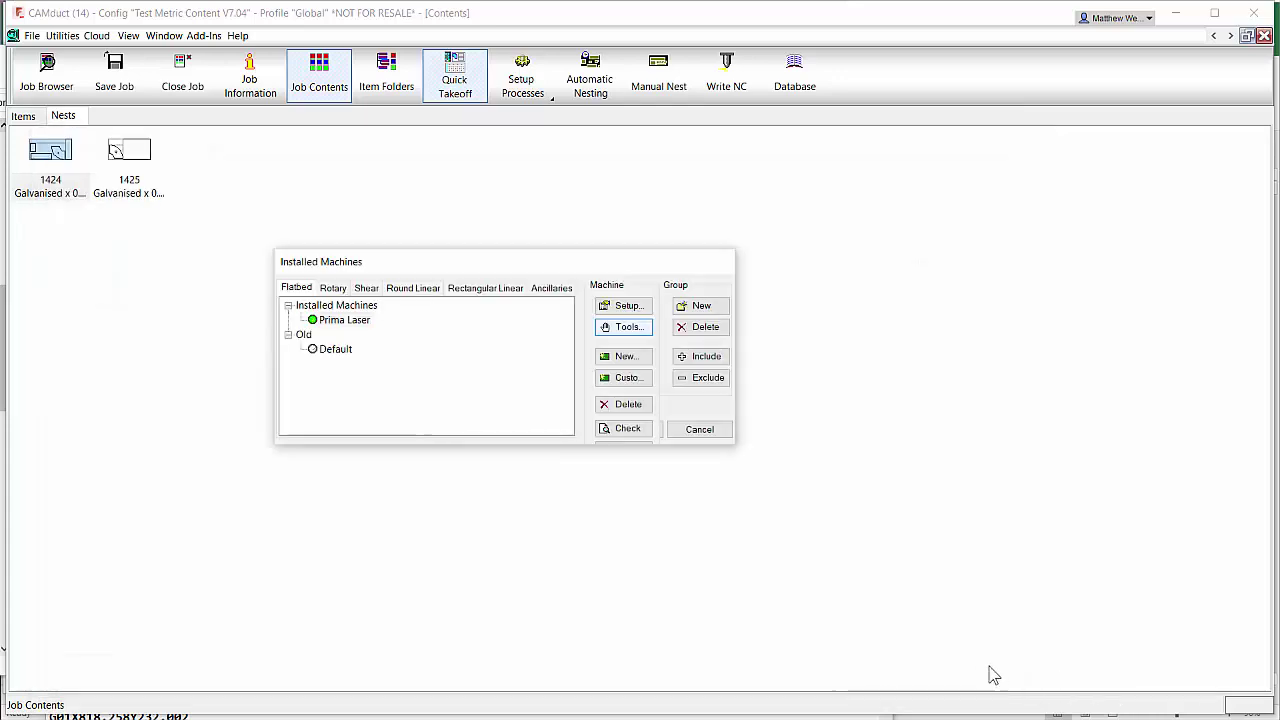
{"action": "left_click", "coordinate": [692, 434]}
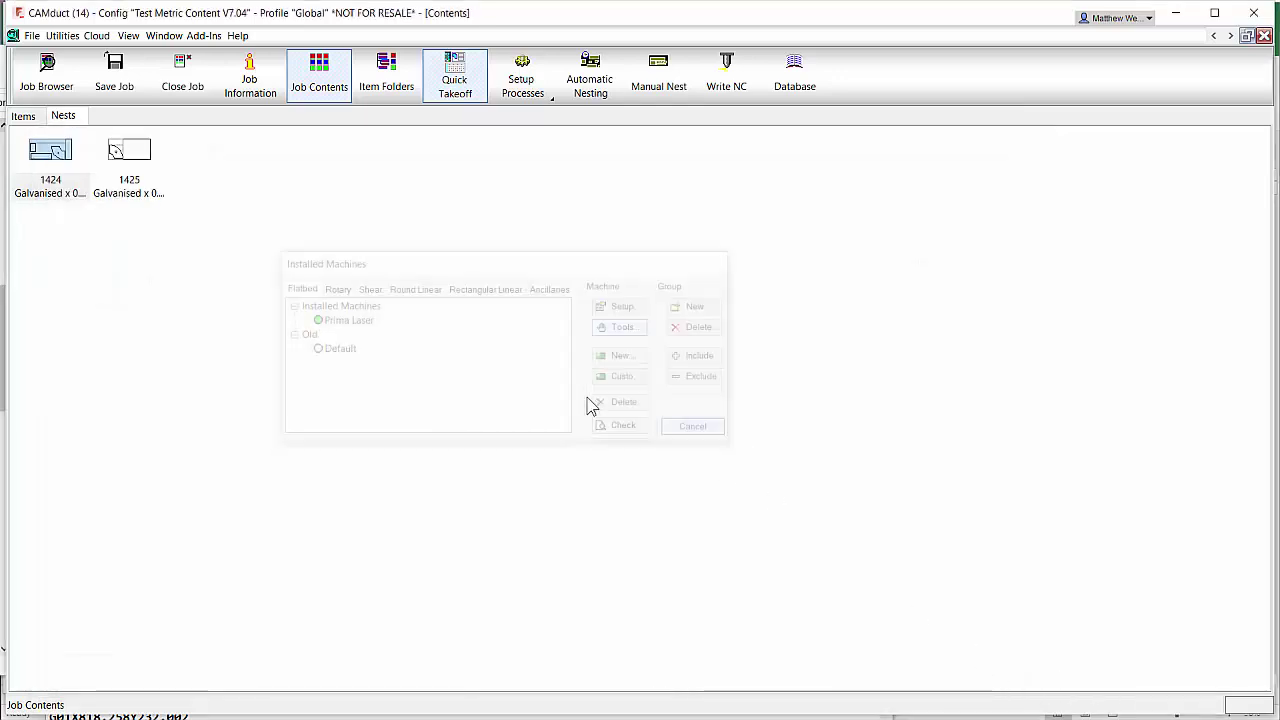
- Open the CADPRO Converter.cod script from the SCRIPTS folder in the Script Editor
{"action": "left_click", "coordinate": [32, 35]}
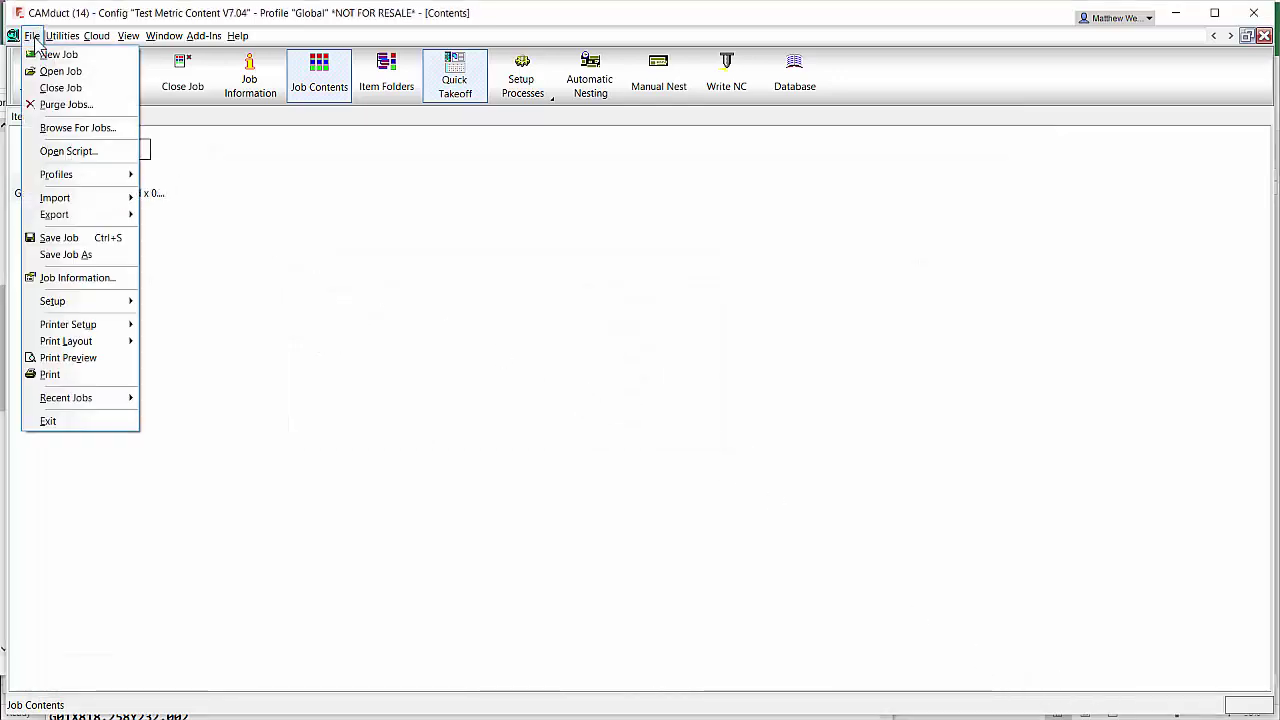
{"action": "left_click", "coordinate": [70, 150]}
{"action": "left_click", "coordinate": [368, 160]}
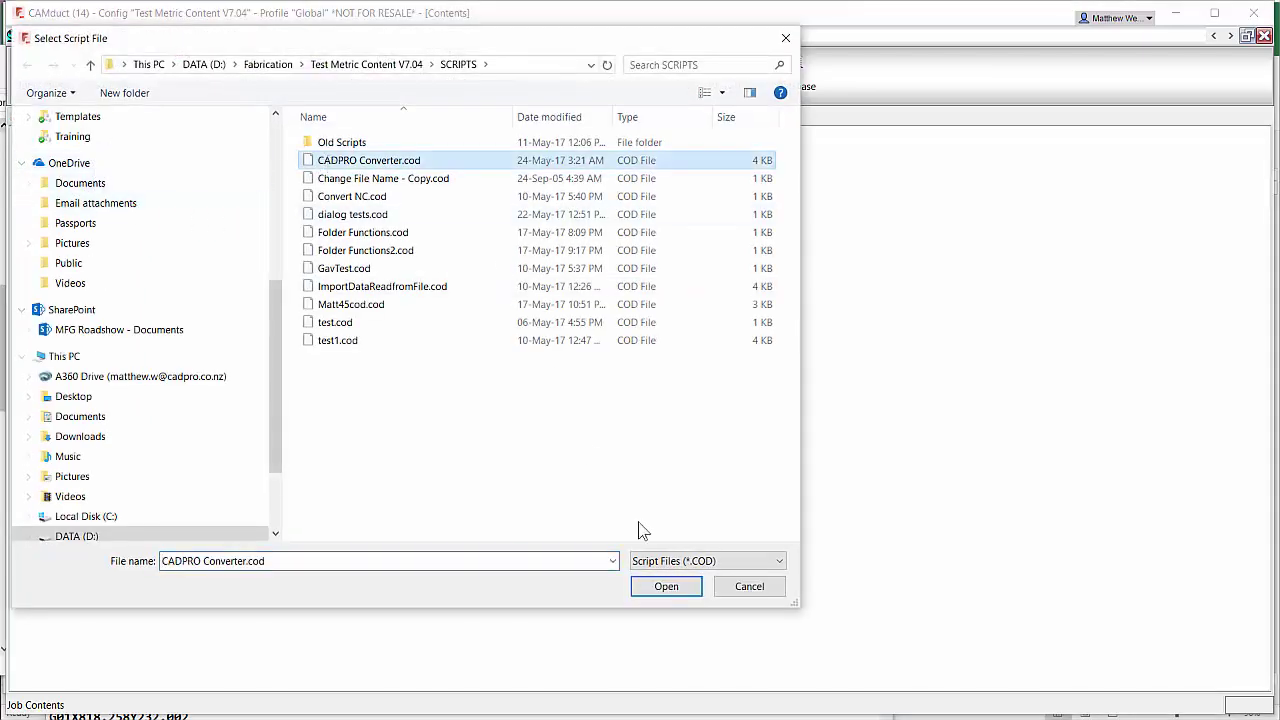
{"action": "left_click", "coordinate": [664, 586]}
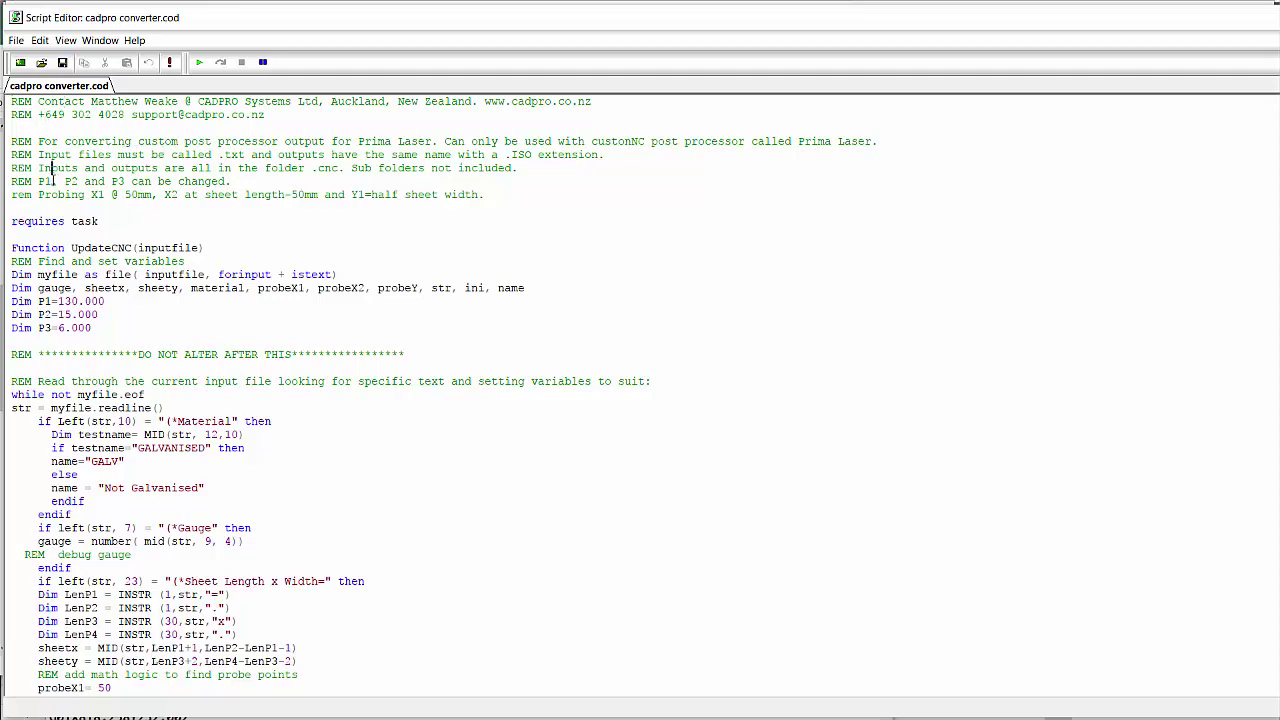
{"action": "left_click", "coordinate": [431, 185]}
{"action": "left_click_drag", "start_coordinate": [38, 262], "coordinate": [197, 261]}
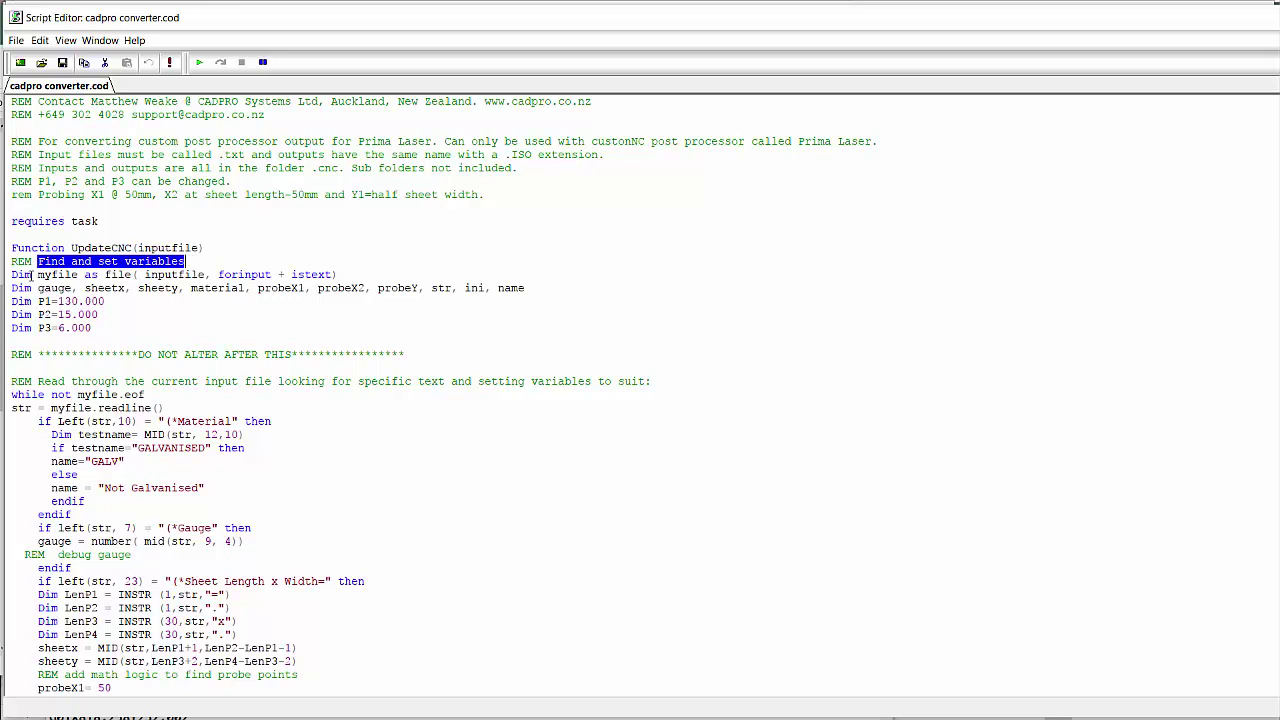
{"action": "left_click_drag", "start_coordinate": [24, 274], "coordinate": [92, 328]}
{"action": "left_click", "coordinate": [136, 306]}
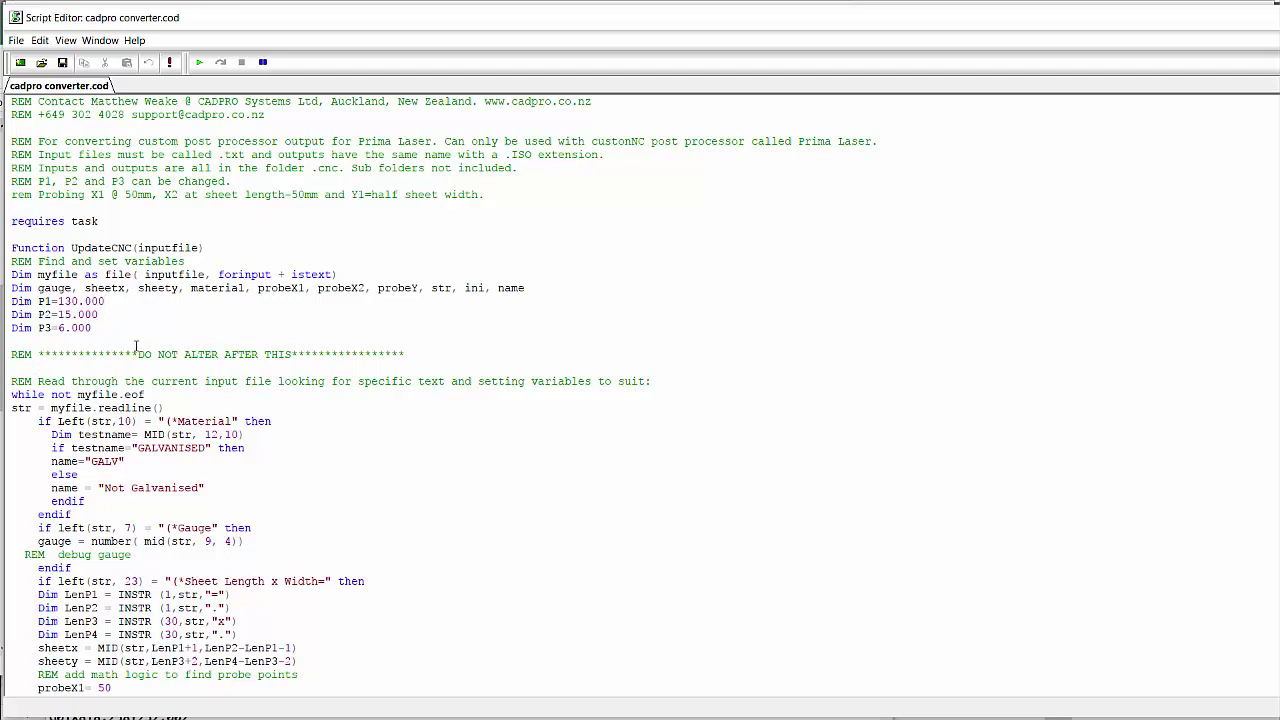
{"action": "left_click_drag", "start_coordinate": [121, 327], "coordinate": [50, 247]}
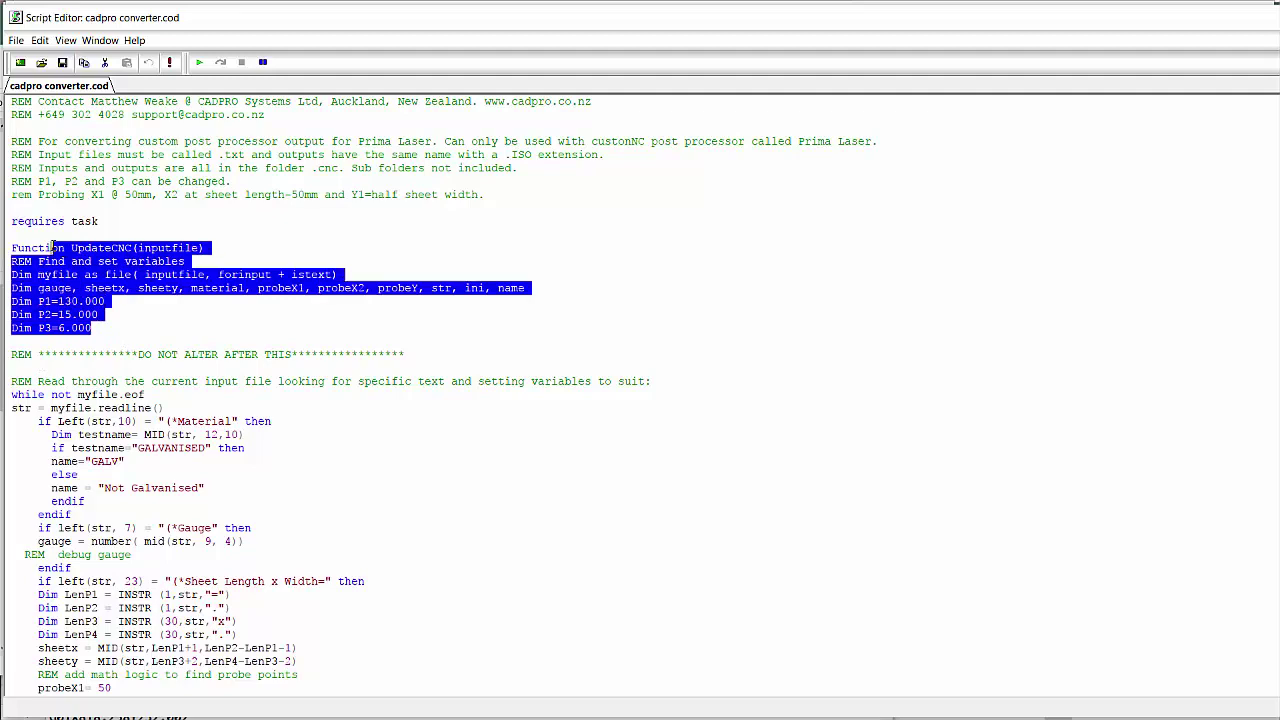
{"action": "left_click", "coordinate": [50, 247]}
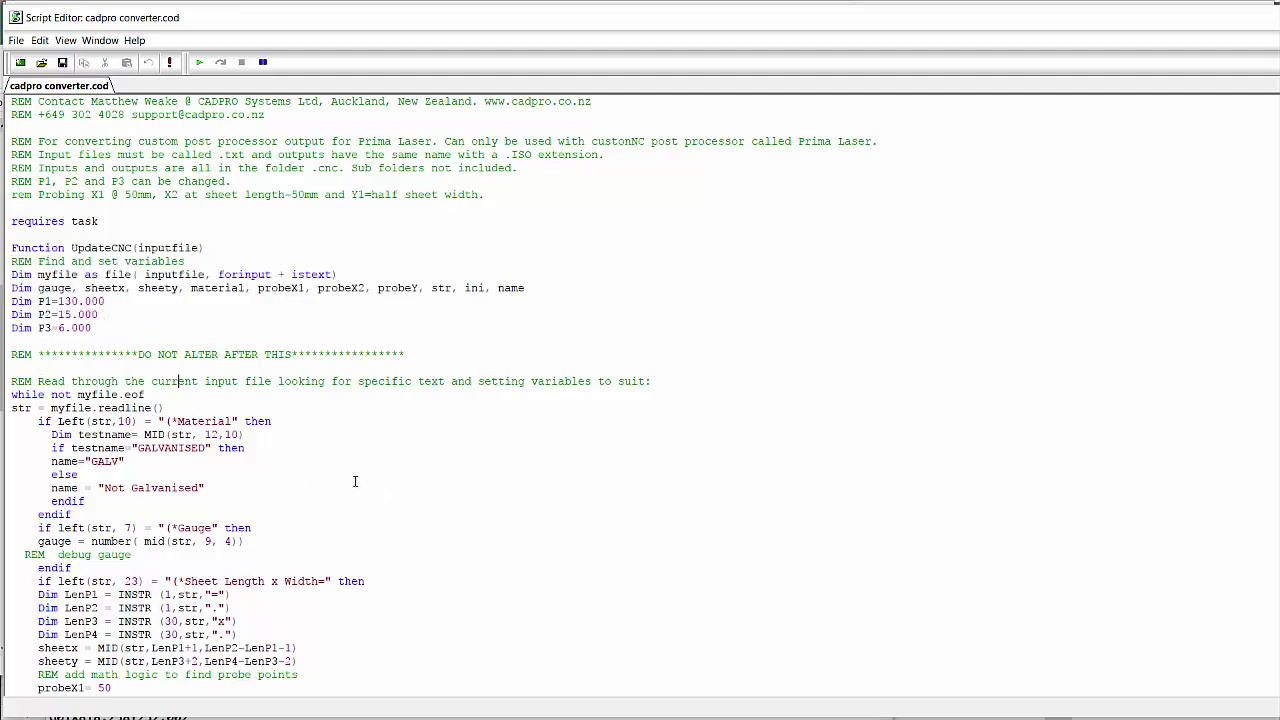
{"action": "scroll", "coordinate": [354, 481], "scroll_direction": "down", "scroll_amount": 2}
{"action": "scroll", "coordinate": [369, 470], "scroll_direction": "down", "scroll_amount": 1}
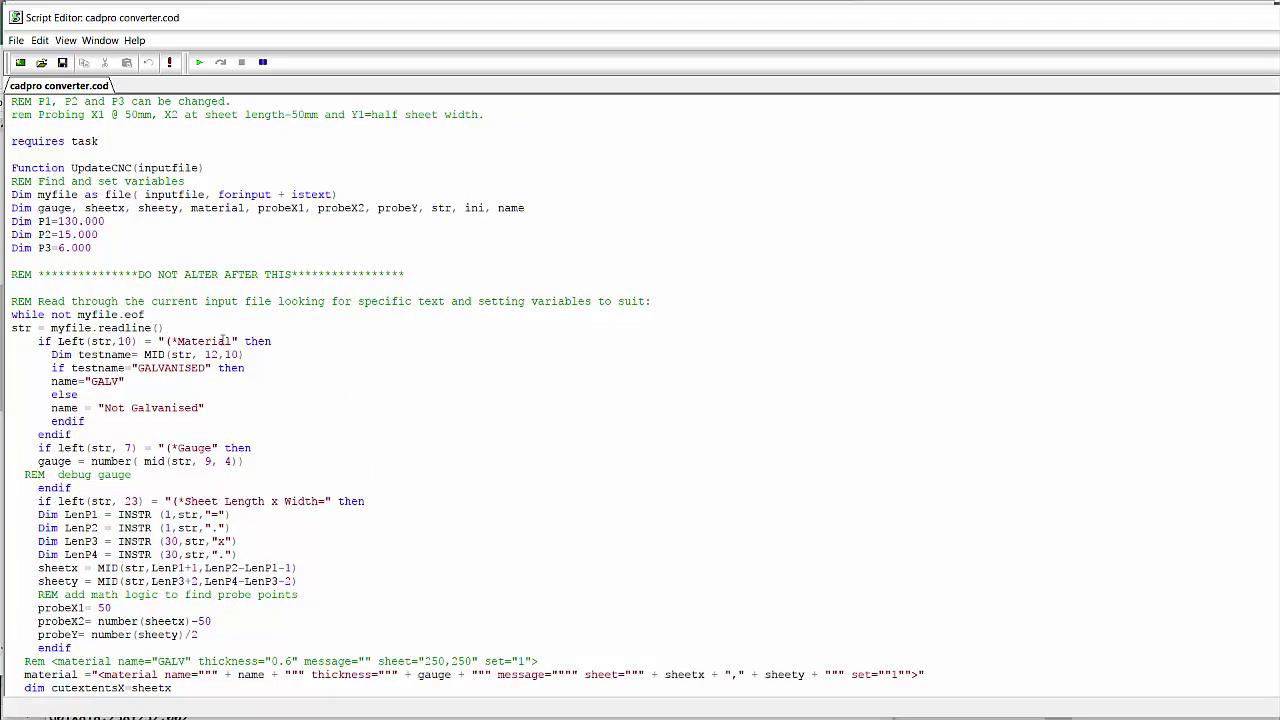
{"action": "left_click_drag", "start_coordinate": [164, 341], "coordinate": [231, 341]}
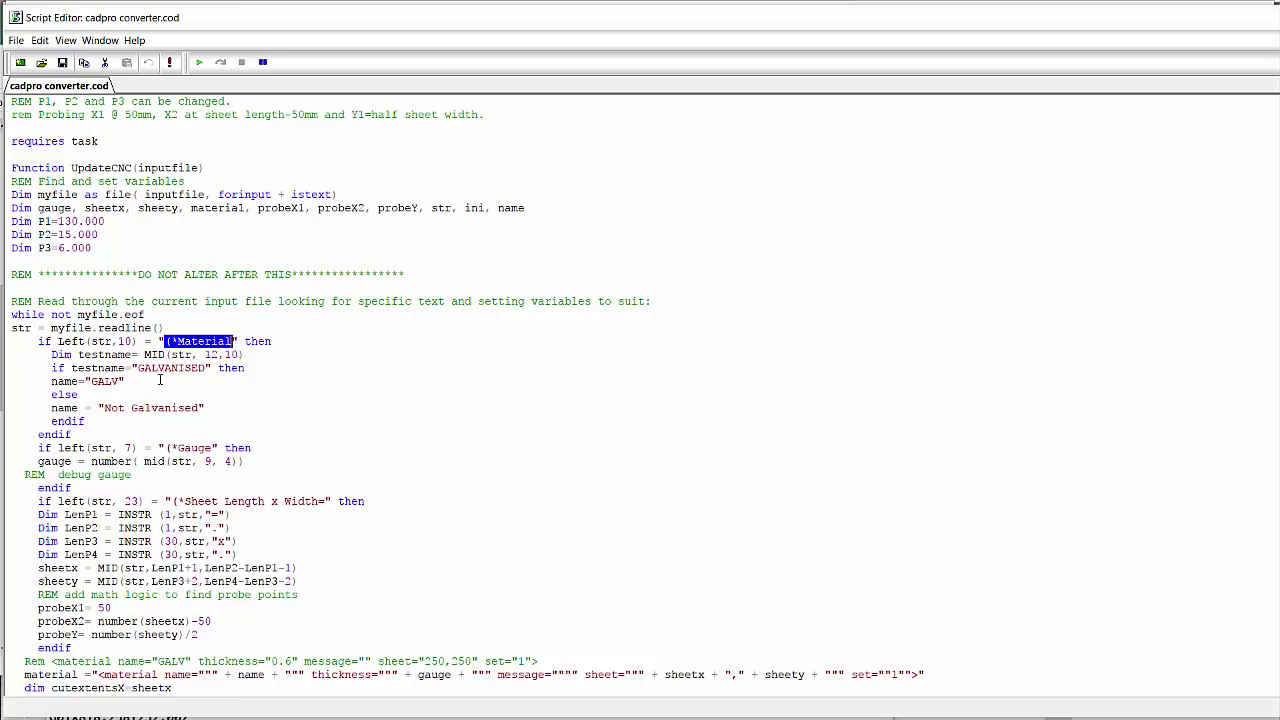
{"action": "left_click", "coordinate": [158, 368]}
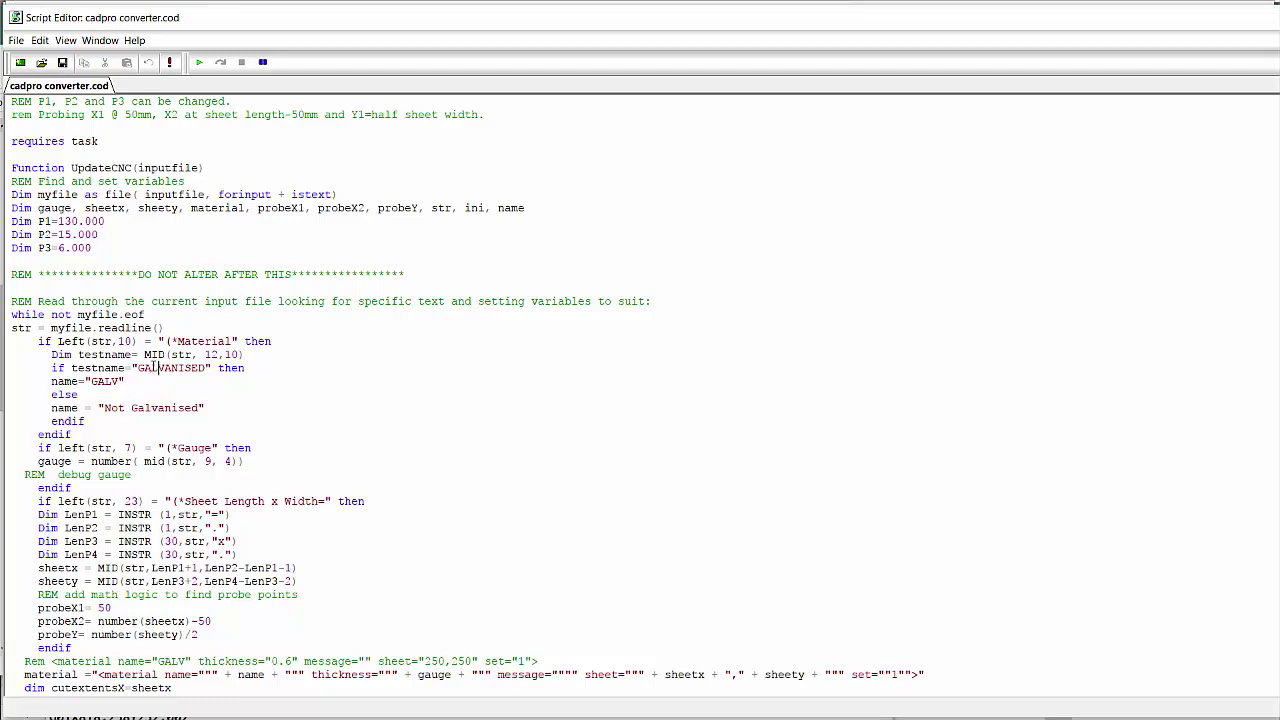
{"action": "left_click_drag", "start_coordinate": [135, 389], "coordinate": [138, 384]}
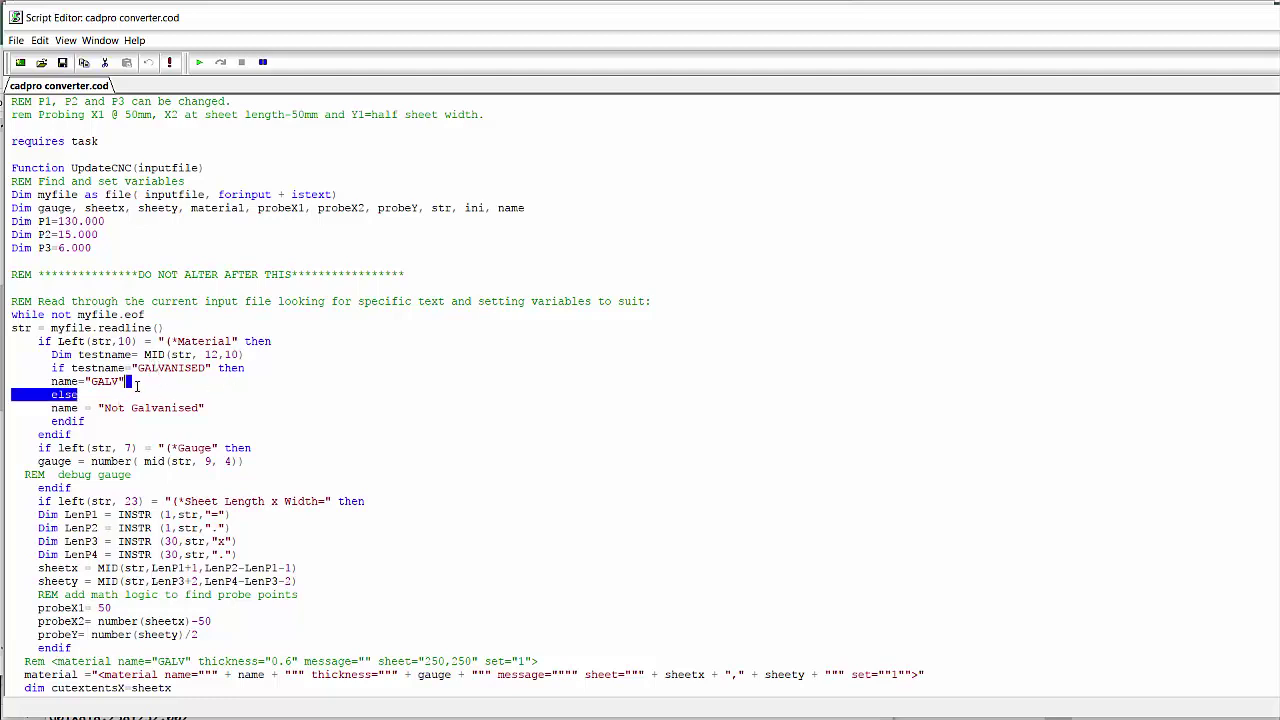
{"action": "left_click", "coordinate": [143, 387]}
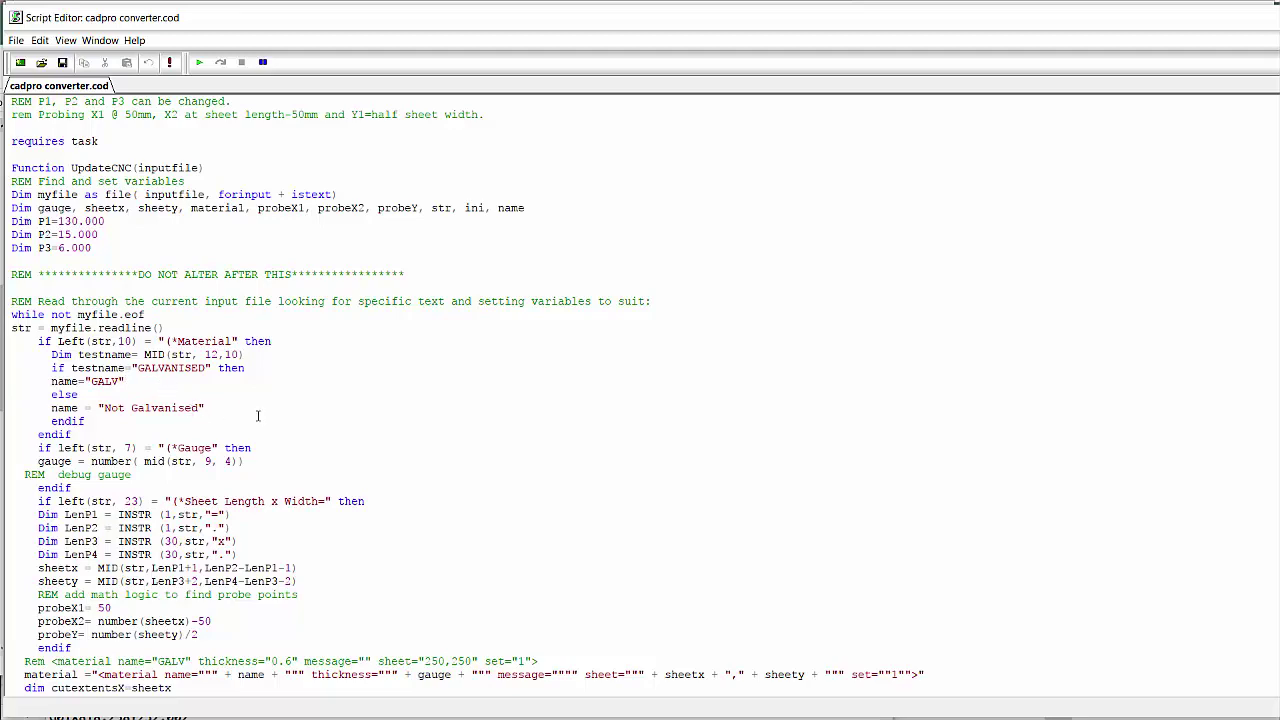
{"action": "scroll", "coordinate": [240, 437], "scroll_direction": "down", "scroll_amount": 5}
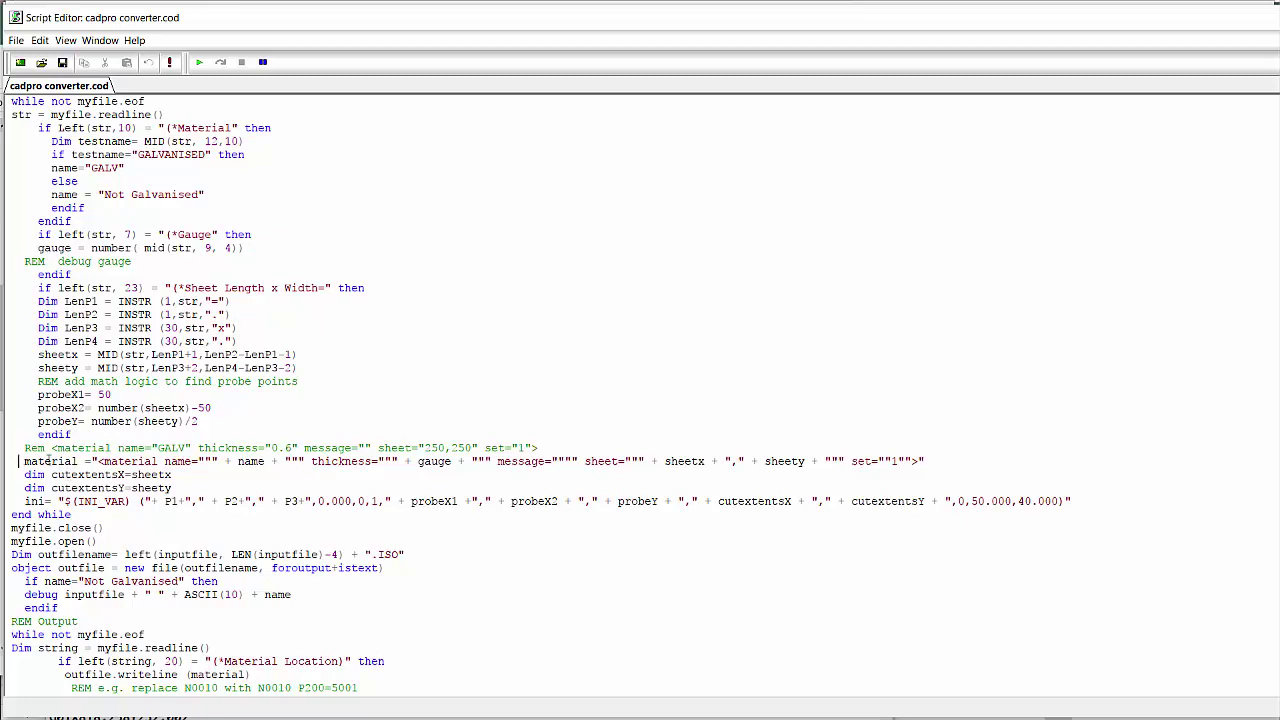
{"action": "left_click_drag", "start_coordinate": [18, 461], "coordinate": [965, 460]}
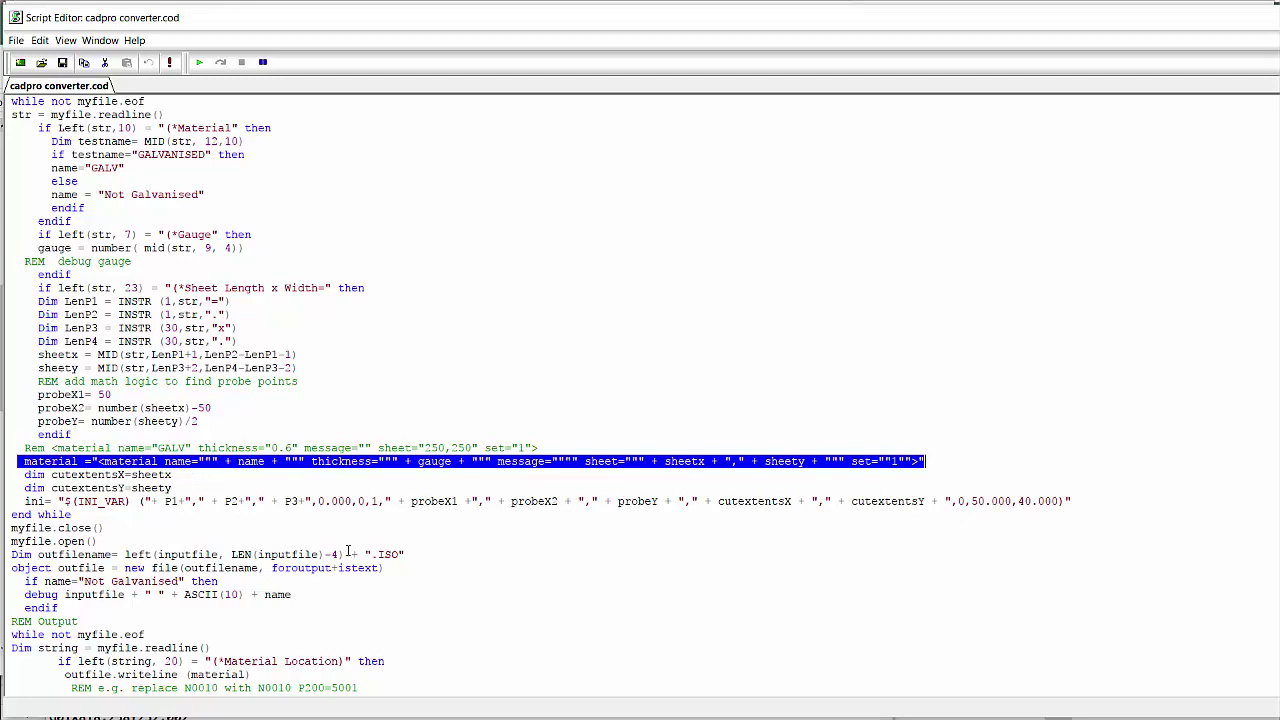
{"action": "left_click", "coordinate": [590, 532]}
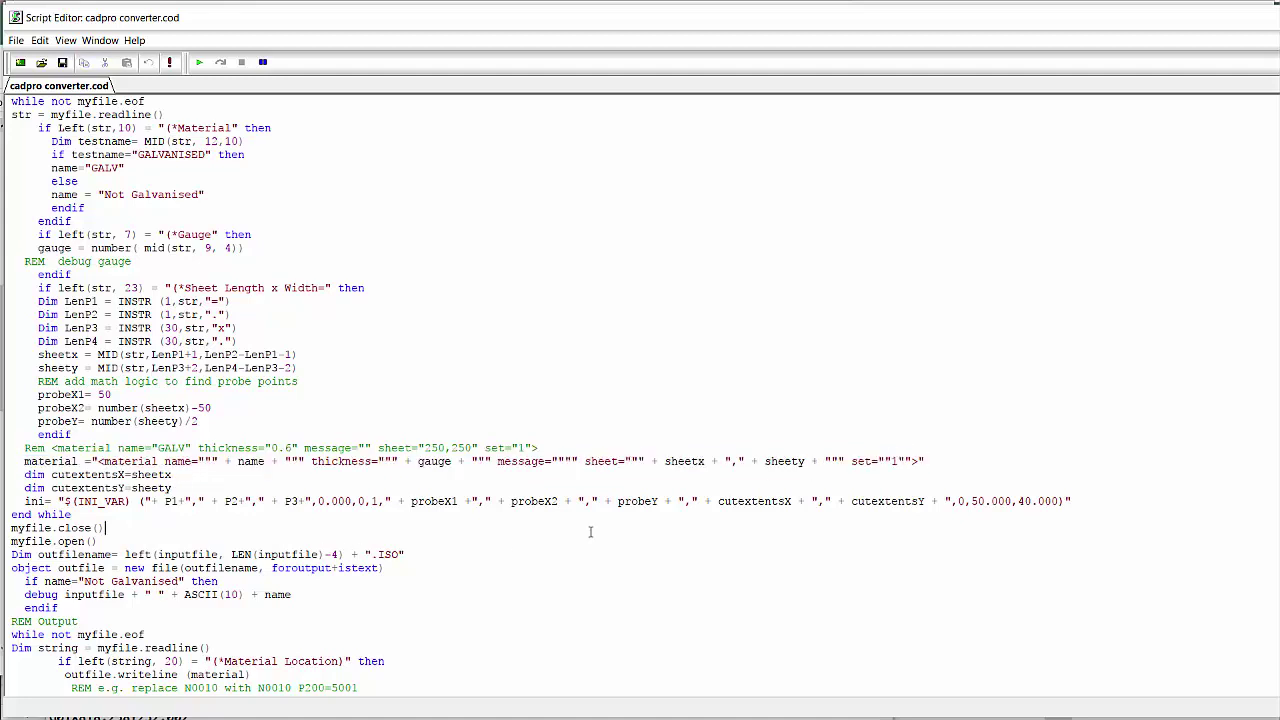
{"action": "left_click", "coordinate": [19, 500]}
{"action": "key", "text": "Left"}
{"action": "scroll", "coordinate": [604, 468], "scroll_direction": "down", "scroll_amount": 3}
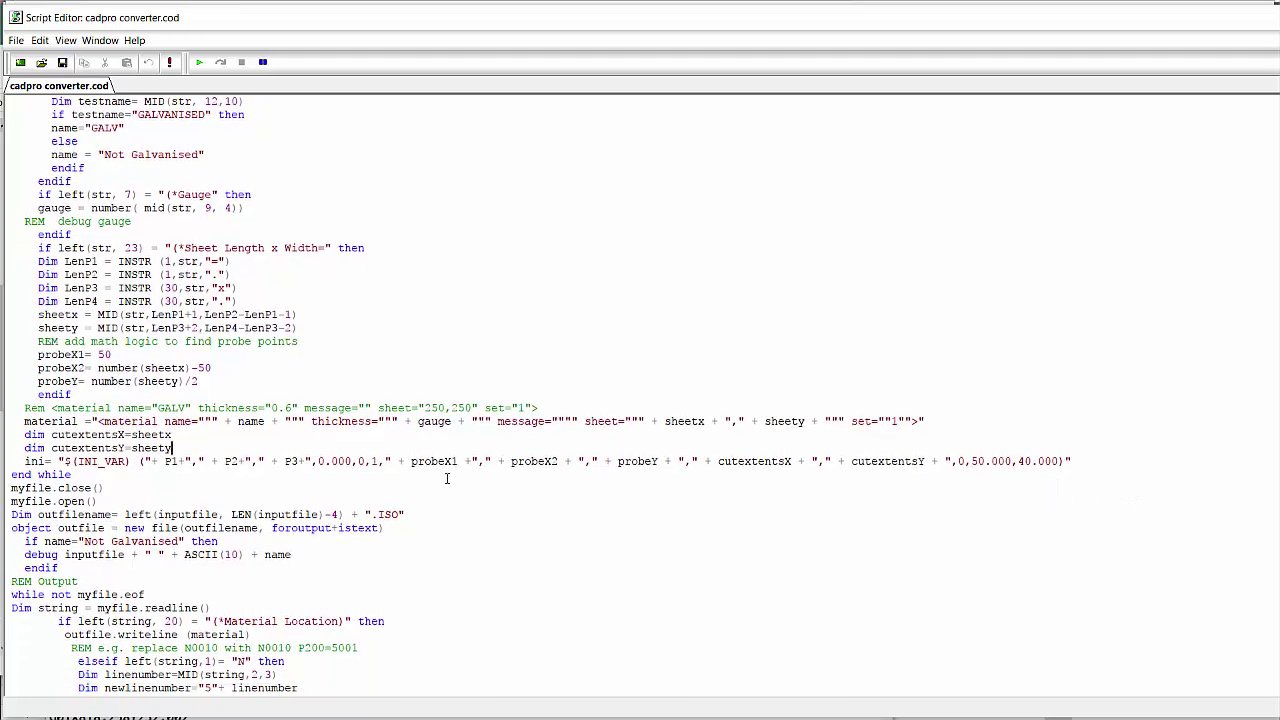
{"action": "scroll", "coordinate": [450, 476], "scroll_direction": "down", "scroll_amount": 4}
{"action": "scroll", "coordinate": [448, 465], "scroll_direction": "down", "scroll_amount": 4}
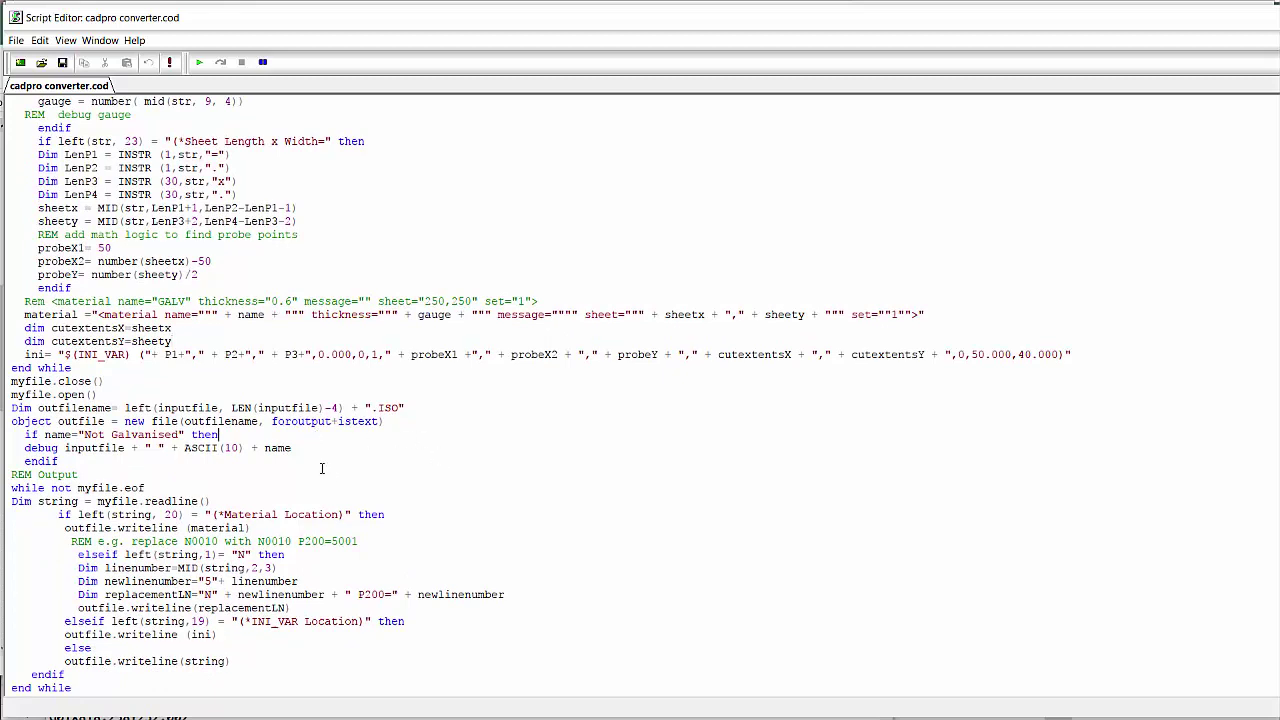
{"action": "scroll", "coordinate": [404, 509], "scroll_direction": "down", "scroll_amount": 4}
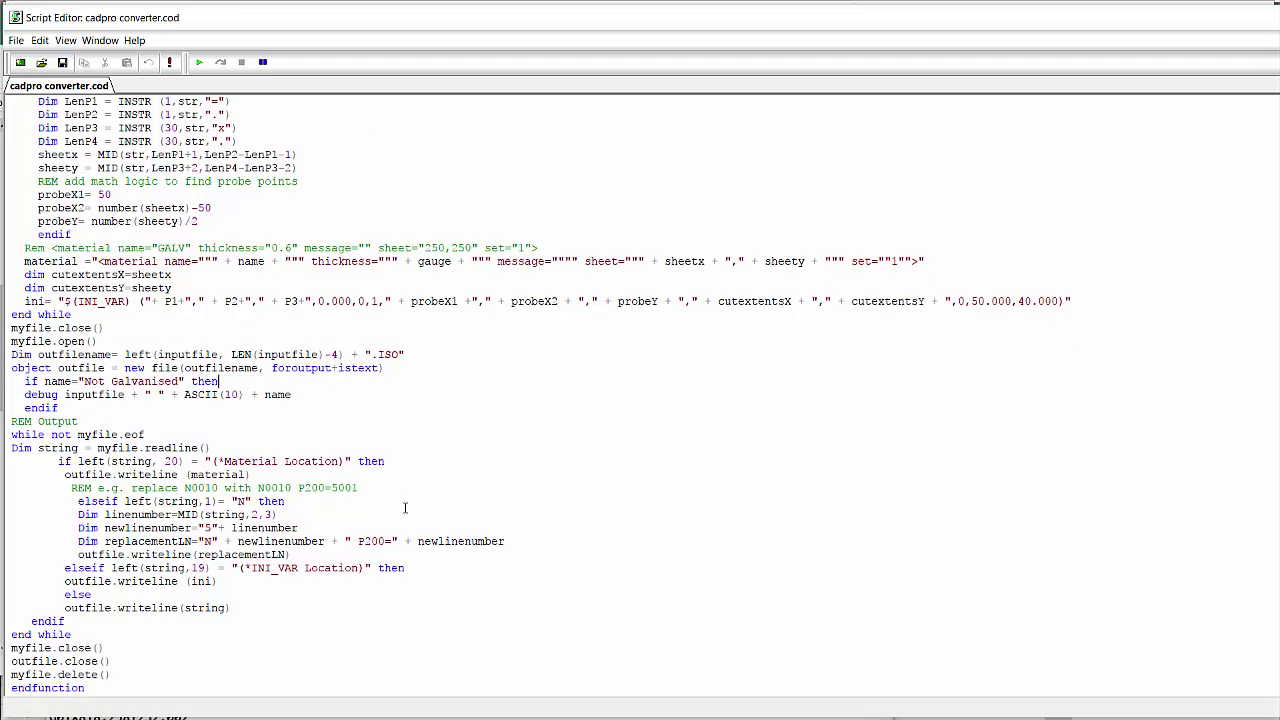
{"action": "scroll", "coordinate": [405, 508], "scroll_direction": "down", "scroll_amount": 7}
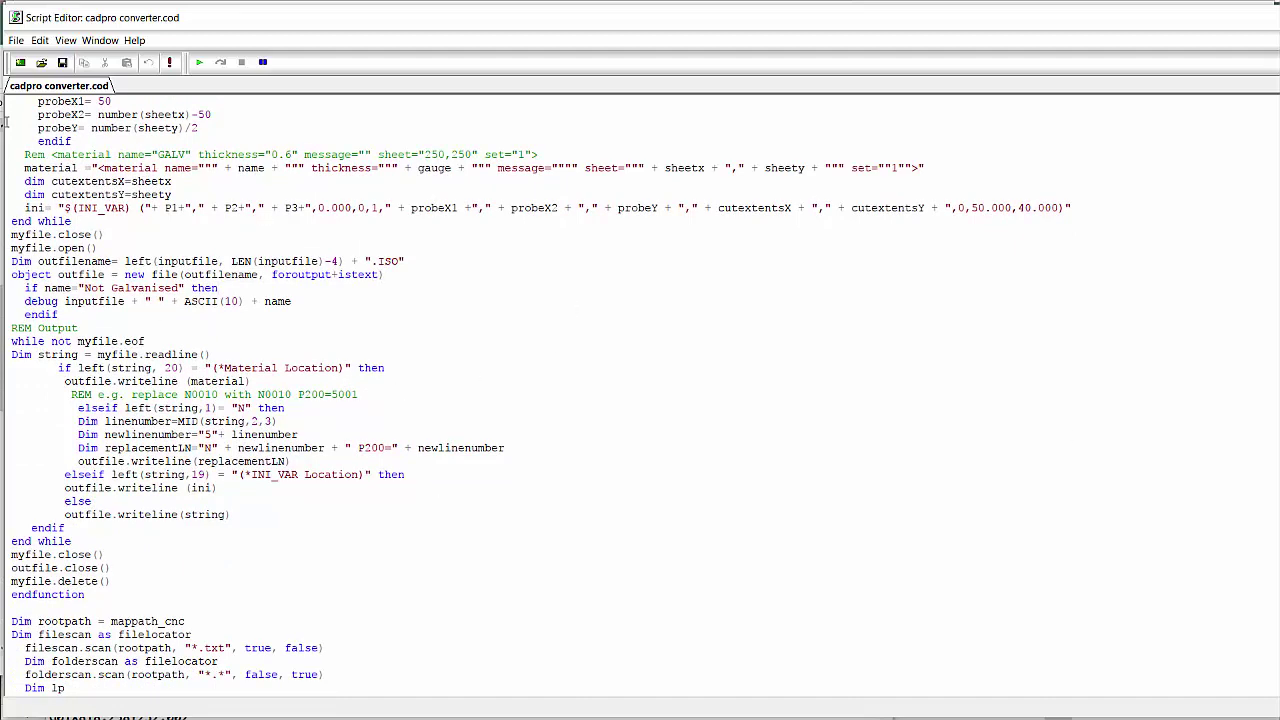
- Close the Script Editor and the Notepad window showing 1424.ISO
{"action": "double_click", "coordinate": [16, 17]}
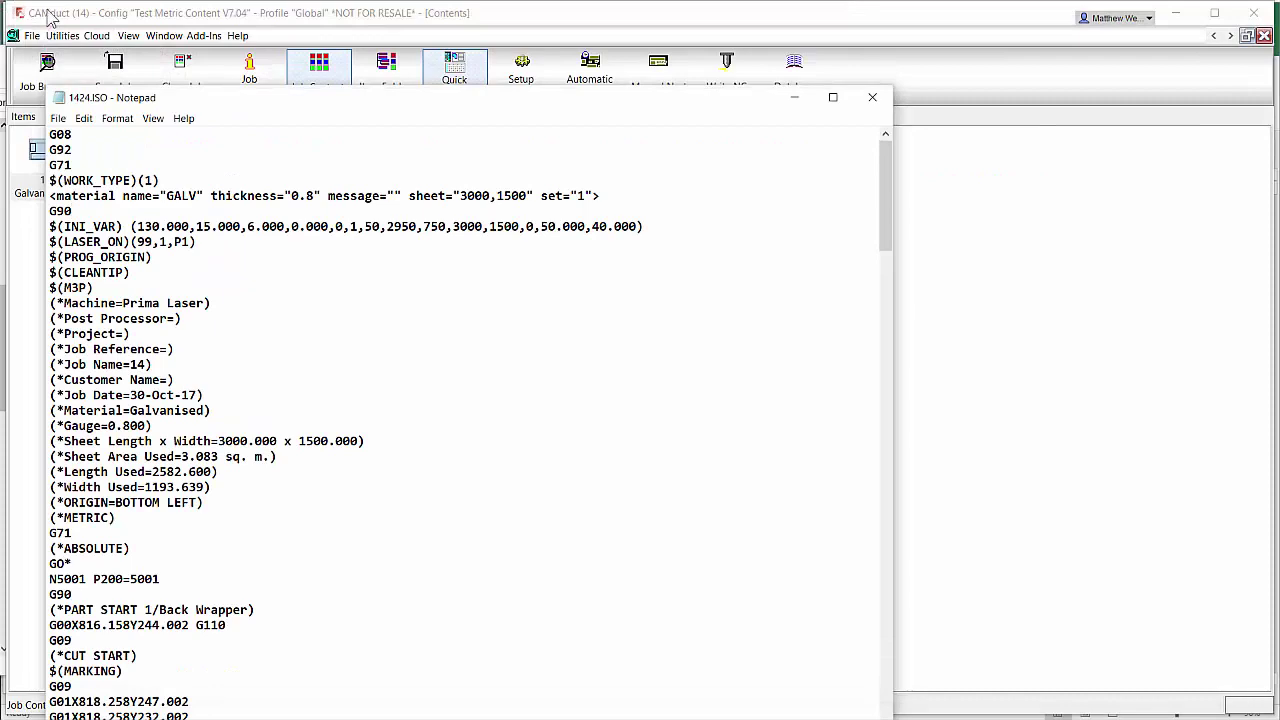
{"action": "left_click", "coordinate": [873, 100]}
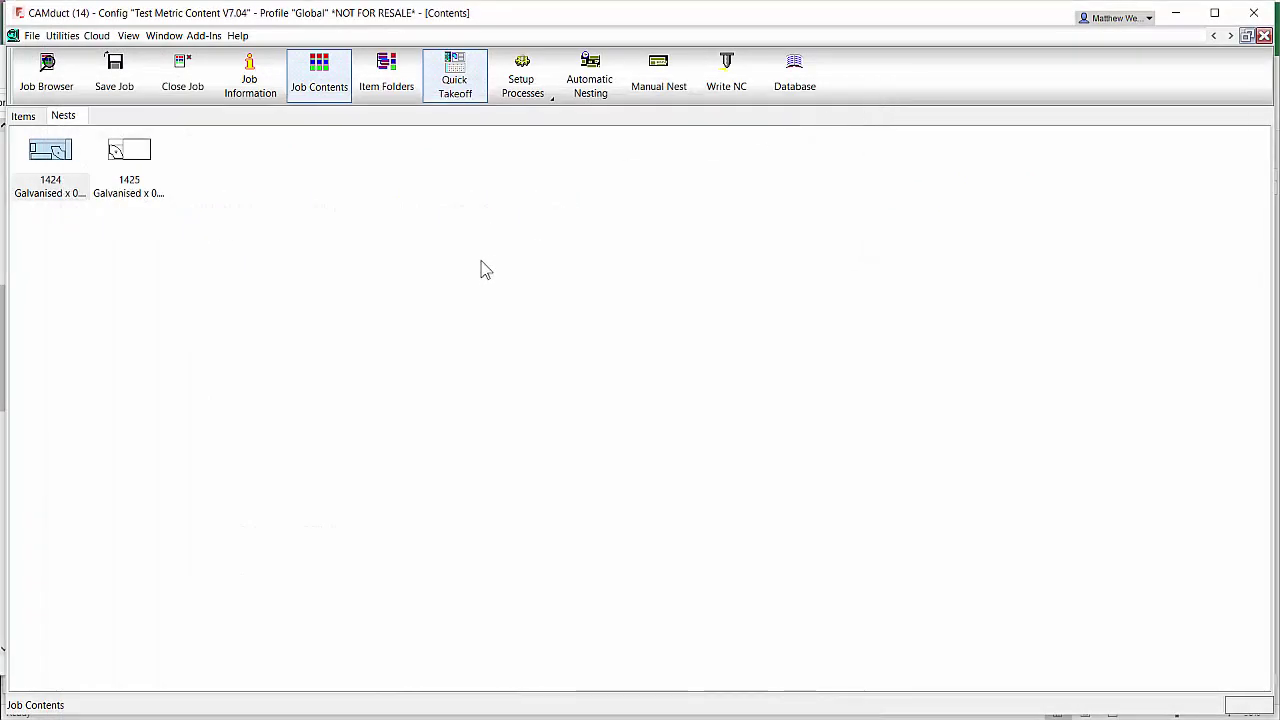